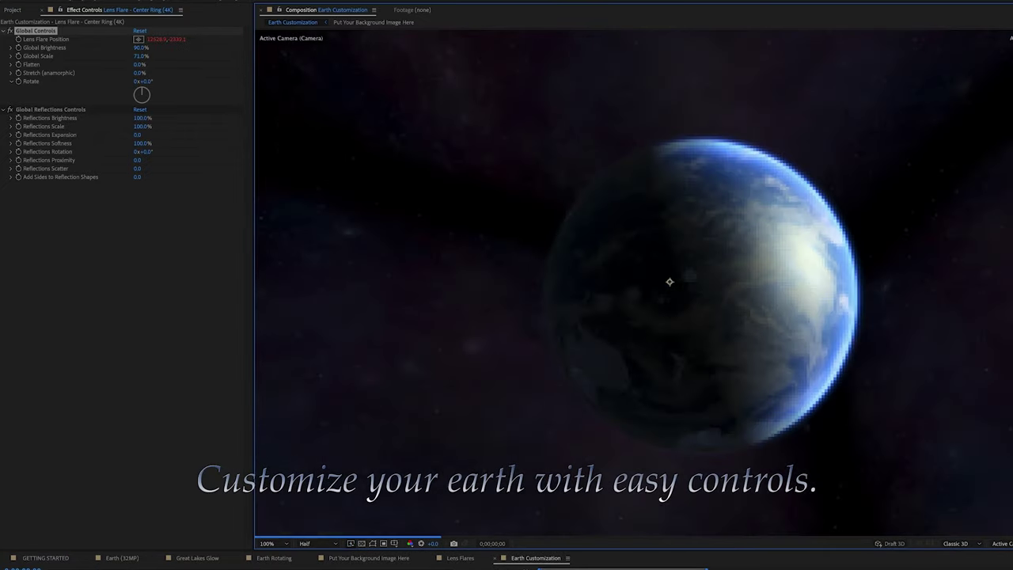
- Rotate the planet on Z, shift the light direction, and widen the atmosphere's outer and inner glow
{"action": "left_click_drag", "start_coordinate": [142, 72], "coordinate": [140, 84]}
{"action": "left_click_drag", "start_coordinate": [140, 385], "coordinate": [135, 385]}
{"action": "left_click_drag", "start_coordinate": [139, 233], "coordinate": [95, 234]}
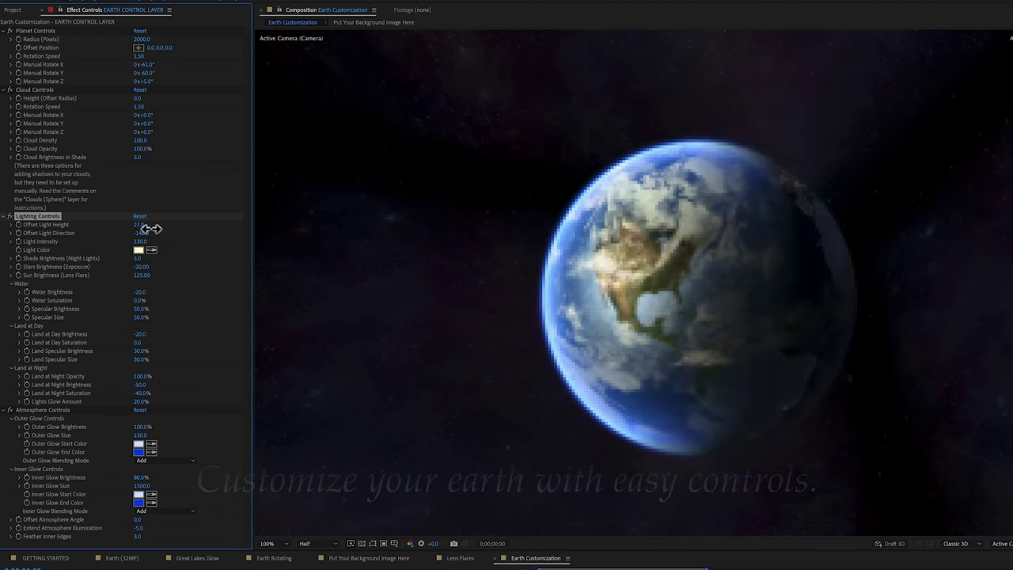
{"action": "left_click_drag", "start_coordinate": [140, 436], "coordinate": [373, 427]}
{"action": "left_click_drag", "start_coordinate": [138, 528], "coordinate": [249, 525]}
{"action": "left_click_drag", "start_coordinate": [140, 486], "coordinate": [115, 492]}
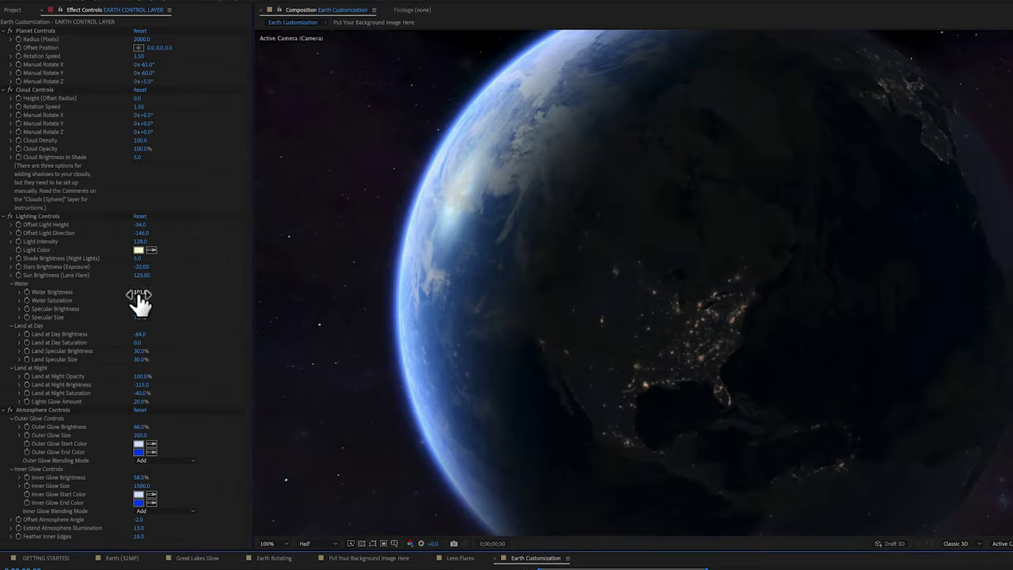
- Raise Offset Light Height, rotate the cloud layer, and lower Cloud Density
{"action": "left_click_drag", "start_coordinate": [137, 224], "coordinate": [181, 222]}
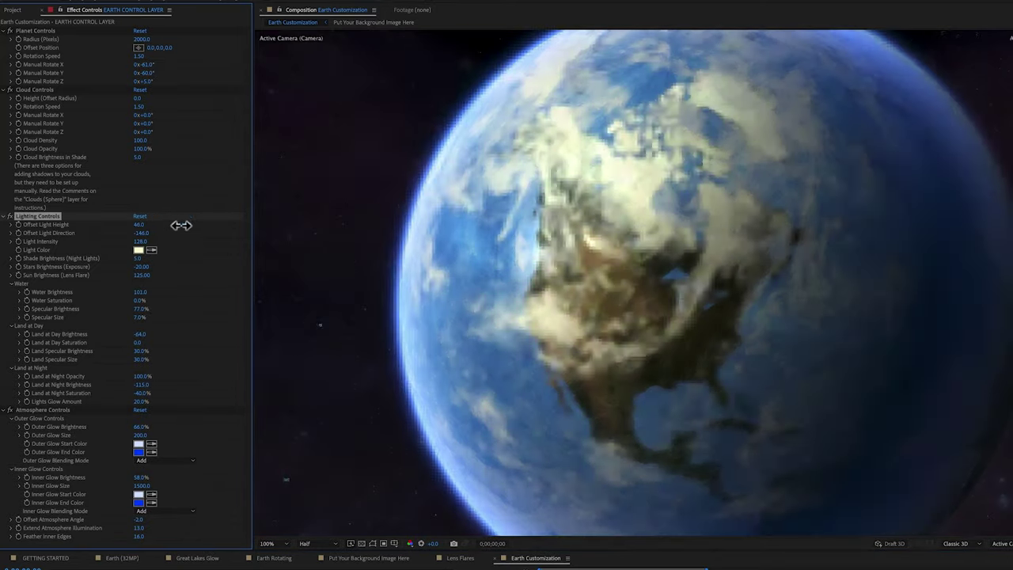
{"action": "left_click_drag", "start_coordinate": [140, 123], "coordinate": [208, 127]}
{"action": "left_click_drag", "start_coordinate": [137, 140], "coordinate": [100, 138]}
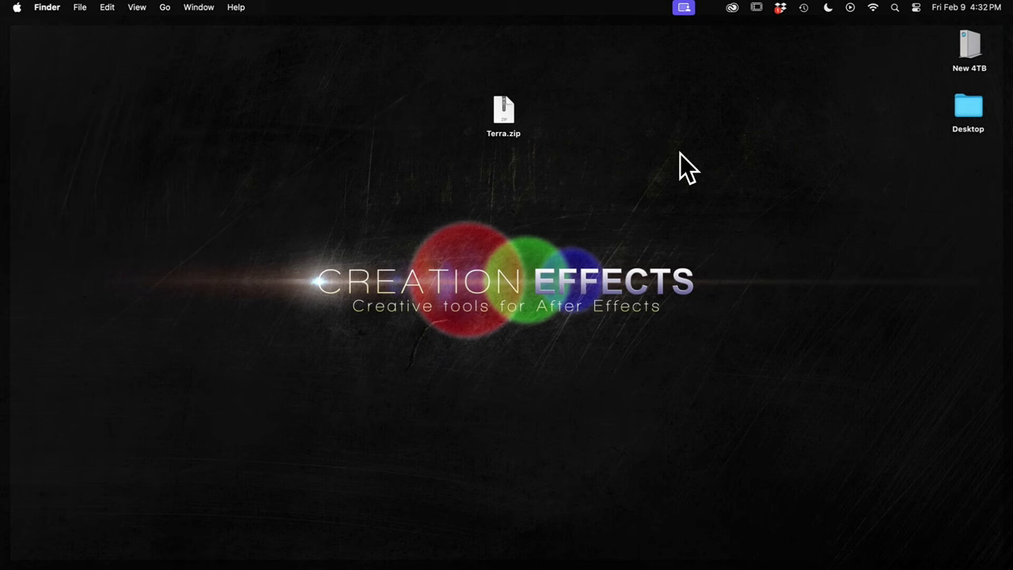
- Unzip the Terra.zip archive in Finder
{"action": "left_click", "coordinate": [511, 126]}
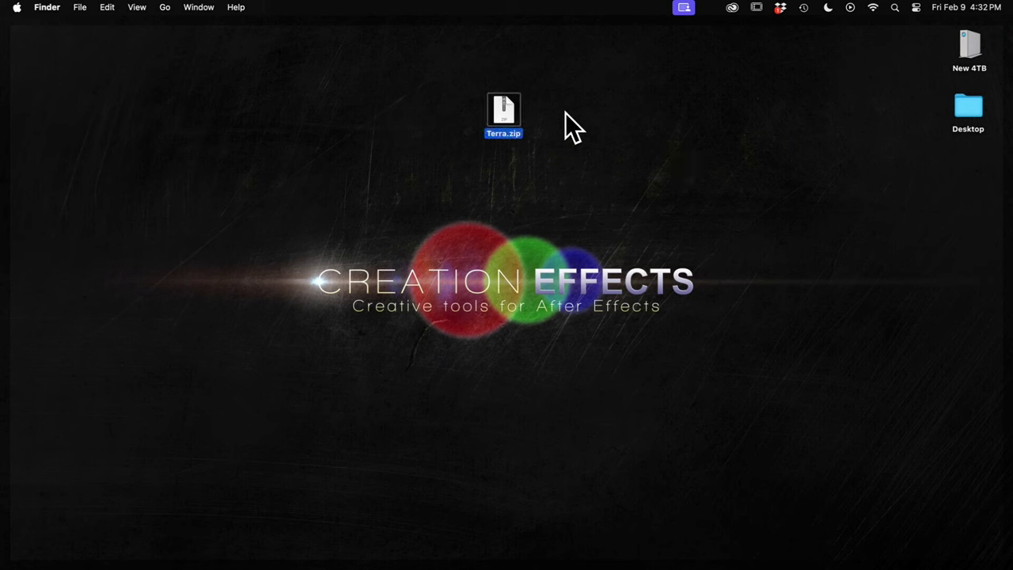
{"action": "right_click", "coordinate": [508, 106]}
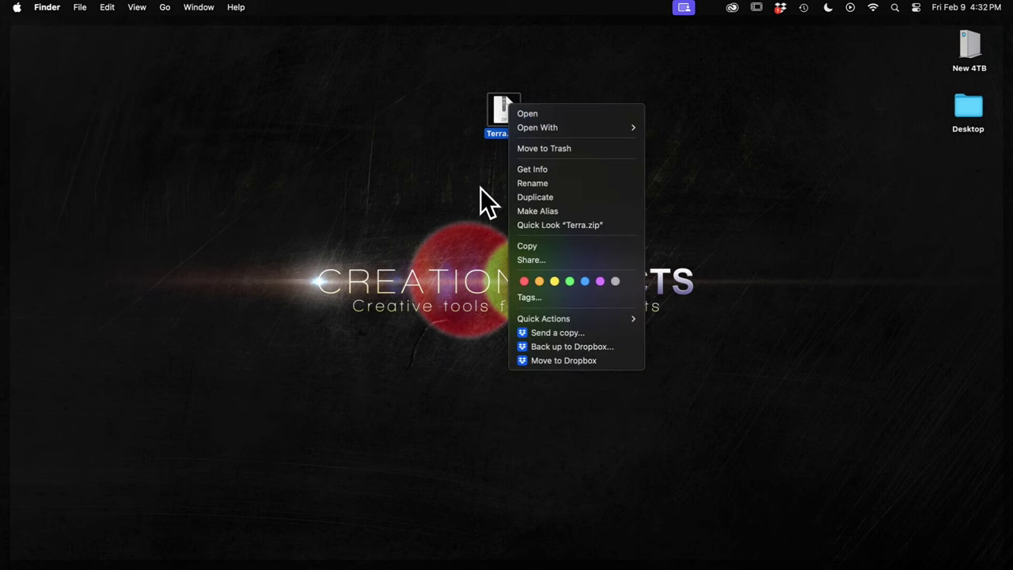
{"action": "left_click", "coordinate": [466, 174]}
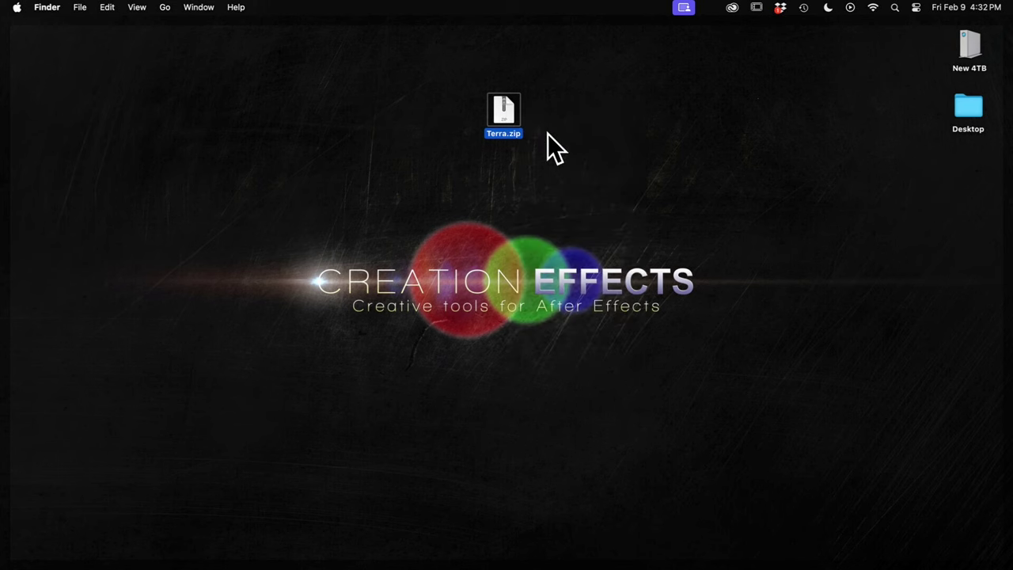
{"action": "double_click", "coordinate": [508, 119]}
- Open the Terra folder and launch Terra.aep in After Effects
{"action": "double_click", "coordinate": [570, 117]}
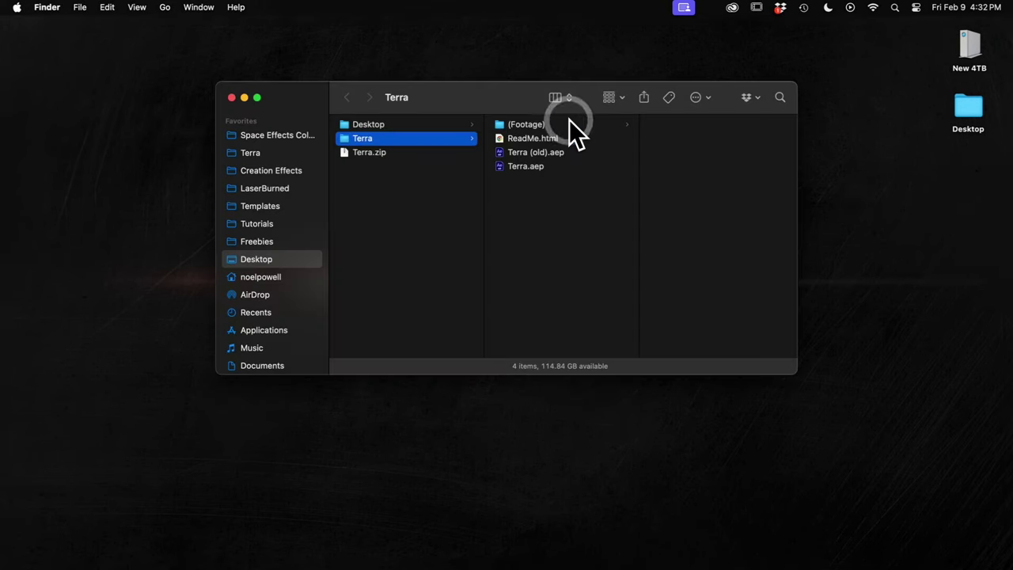
{"action": "left_click", "coordinate": [523, 167]}
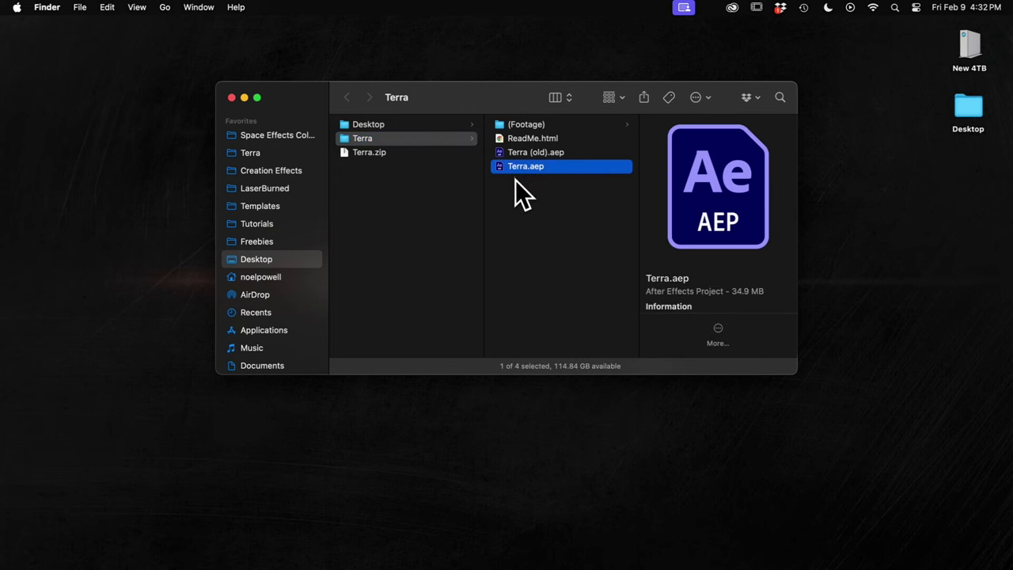
{"action": "left_click", "coordinate": [536, 154]}
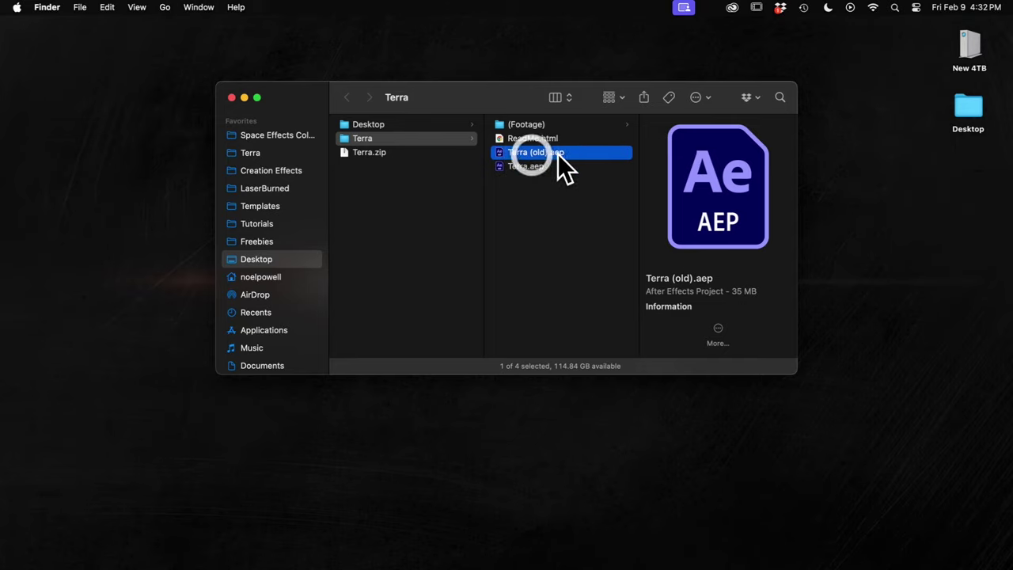
{"action": "double_click", "coordinate": [519, 168]}
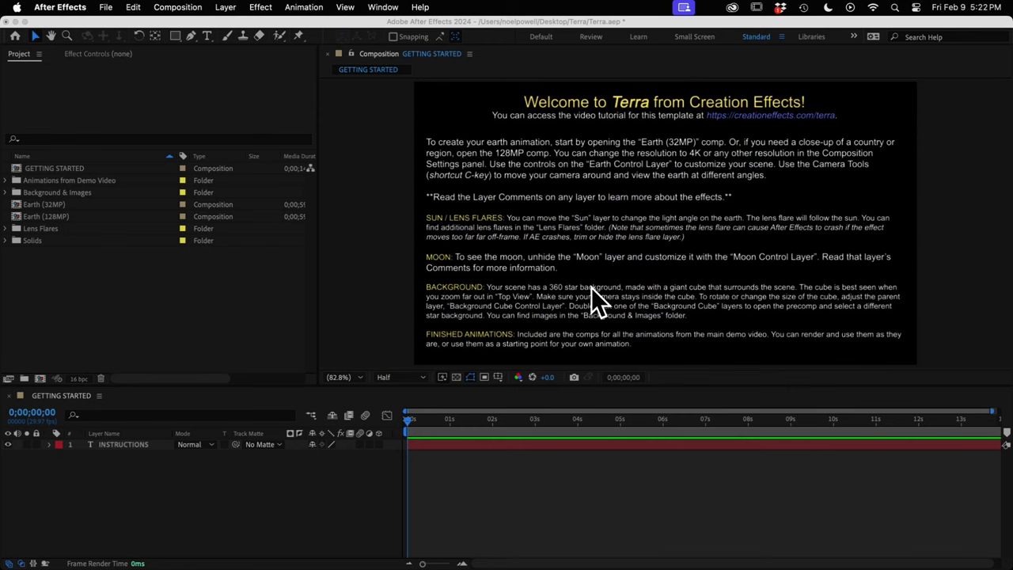
- Open the Earth (32MP) composition from the Project panel, then select Earth (128MP)
{"action": "left_click", "coordinate": [40, 206]}
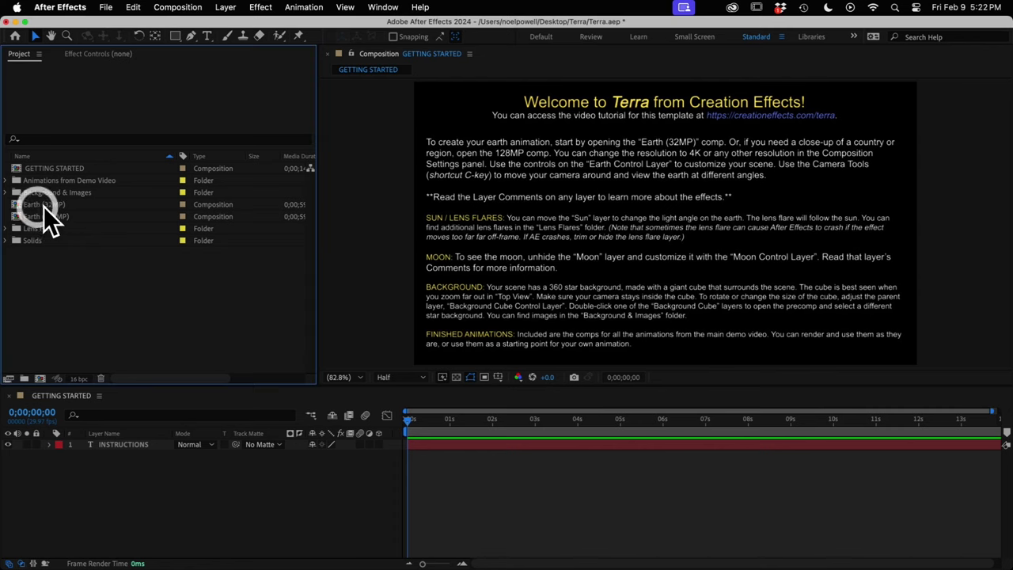
{"action": "double_click", "coordinate": [29, 205]}
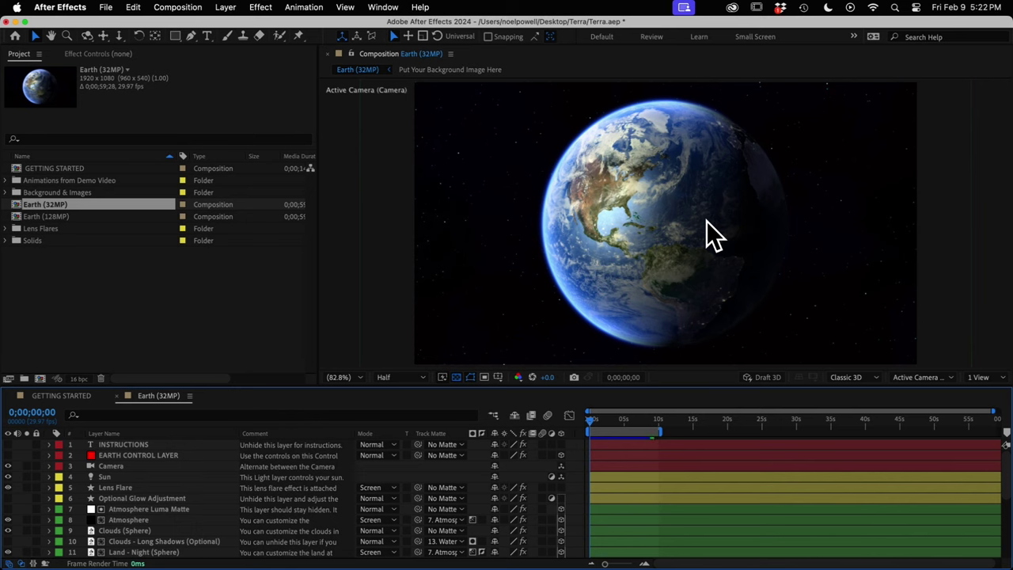
{"action": "left_click", "coordinate": [51, 217]}
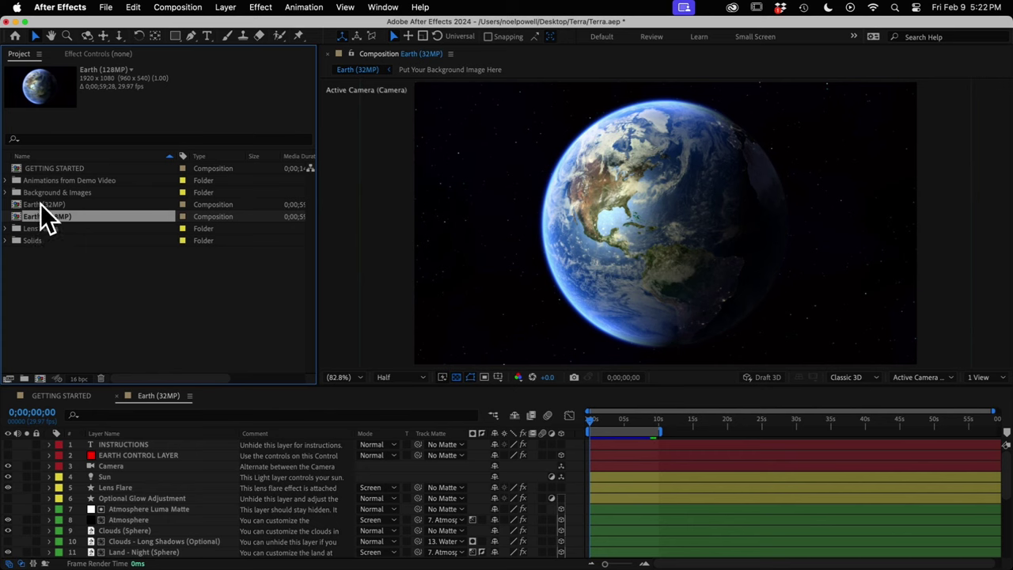
{"action": "left_click", "coordinate": [35, 217]}
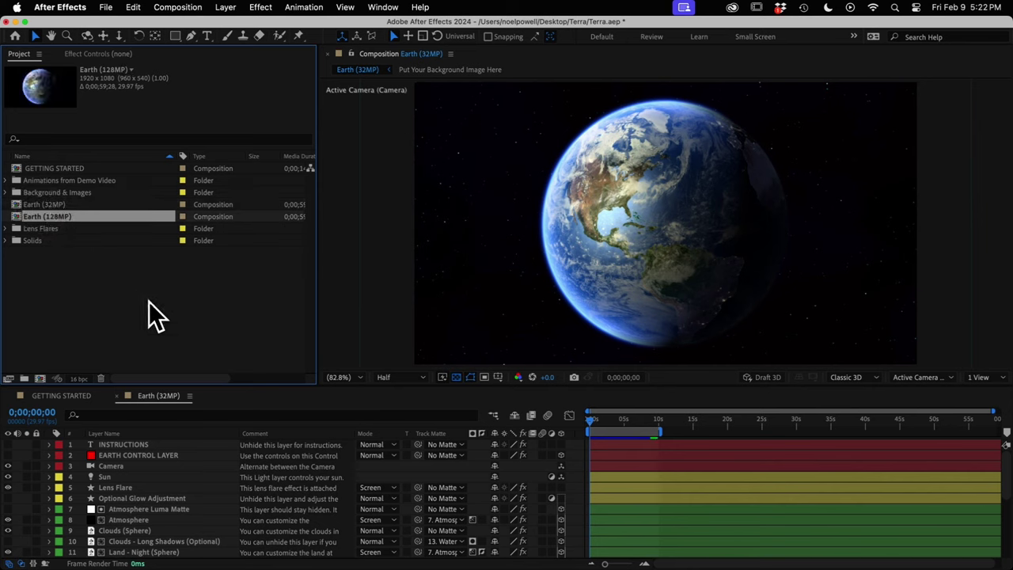
{"action": "left_click_drag", "start_coordinate": [245, 389], "coordinate": [249, 391]}
{"action": "key", "text": "super+k"}
{"action": "left_click_drag", "start_coordinate": [780, 242], "coordinate": [391, 93]}
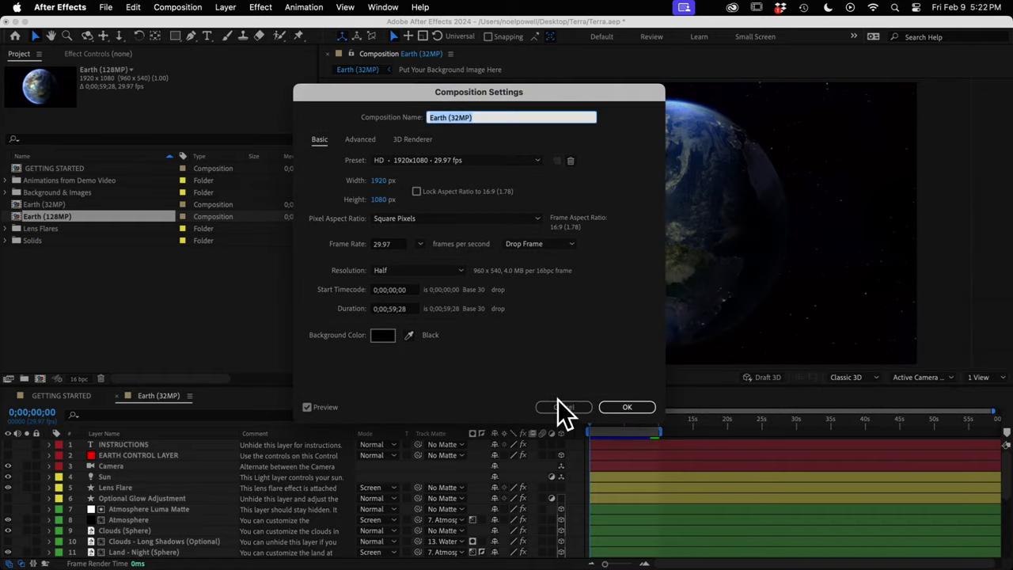
{"action": "left_click", "coordinate": [627, 408]}
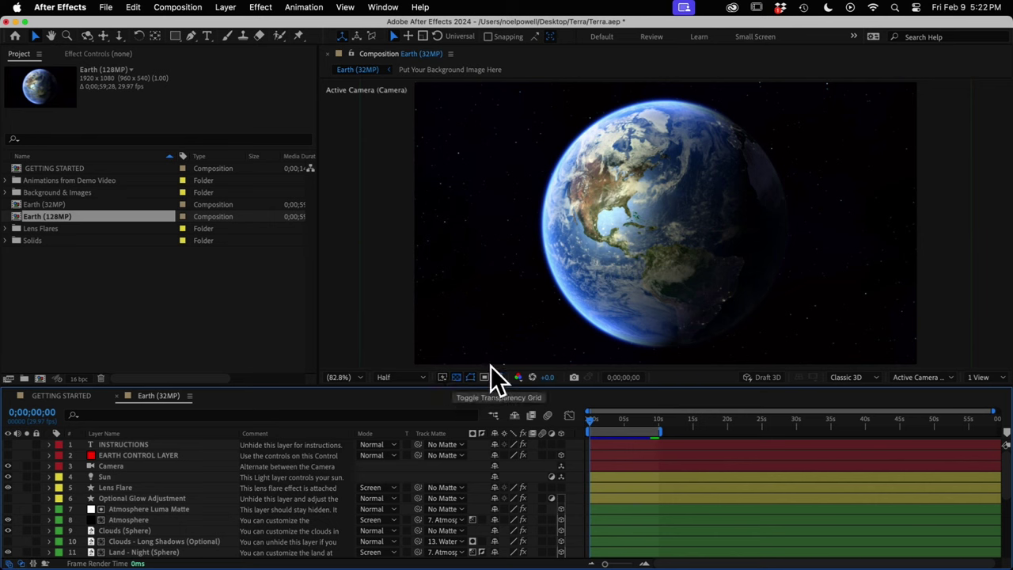
{"action": "scroll", "coordinate": [180, 475], "scroll_direction": "down", "scroll_amount": 5}
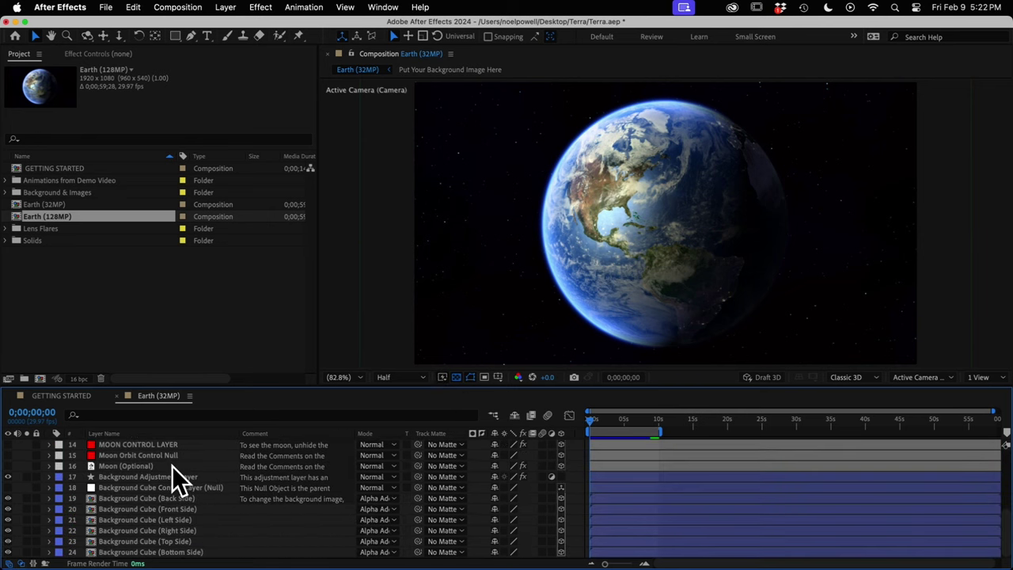
{"action": "scroll", "coordinate": [181, 477], "scroll_direction": "up", "scroll_amount": 5}
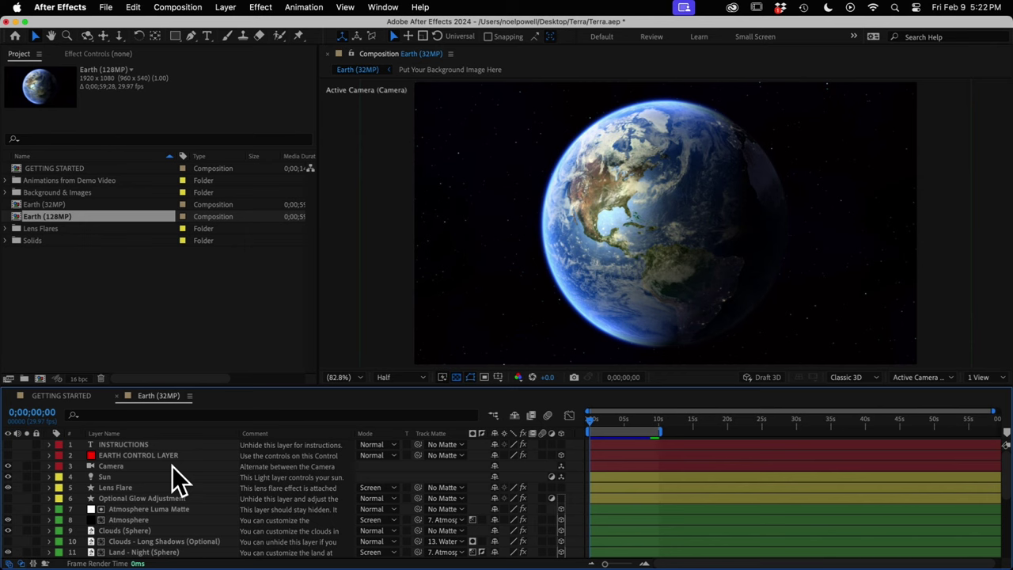
- Expand Animations from Demo Video, preview Great Lakes Glow and Night Flyover, then close both
{"action": "left_click", "coordinate": [41, 180]}
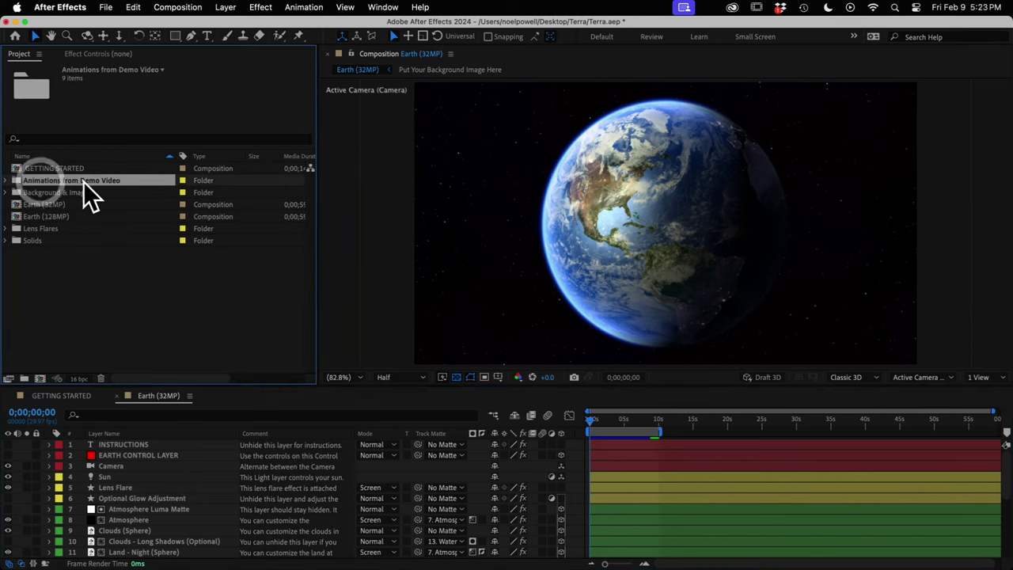
{"action": "left_click", "coordinate": [6, 180]}
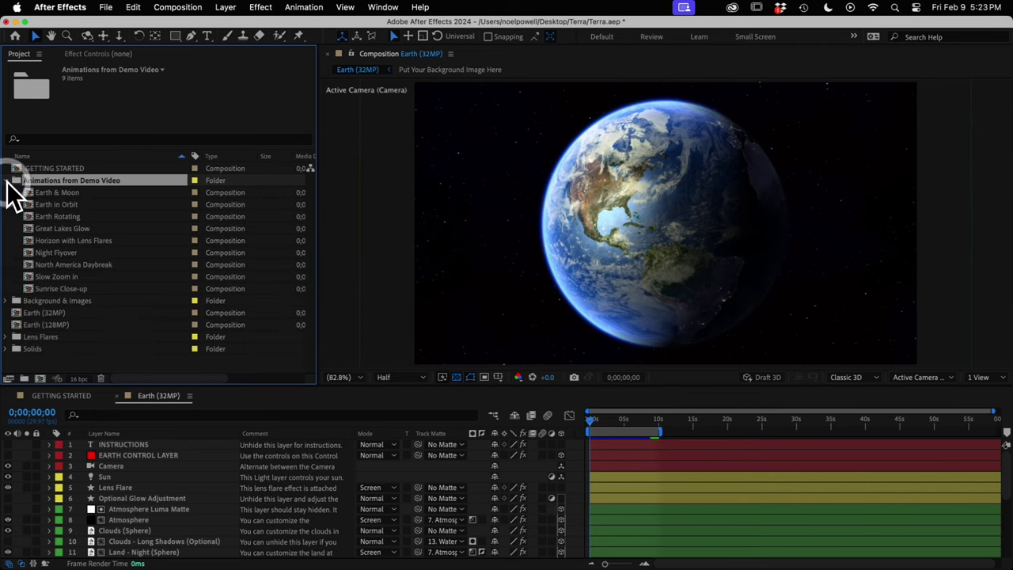
{"action": "double_click", "coordinate": [74, 229]}
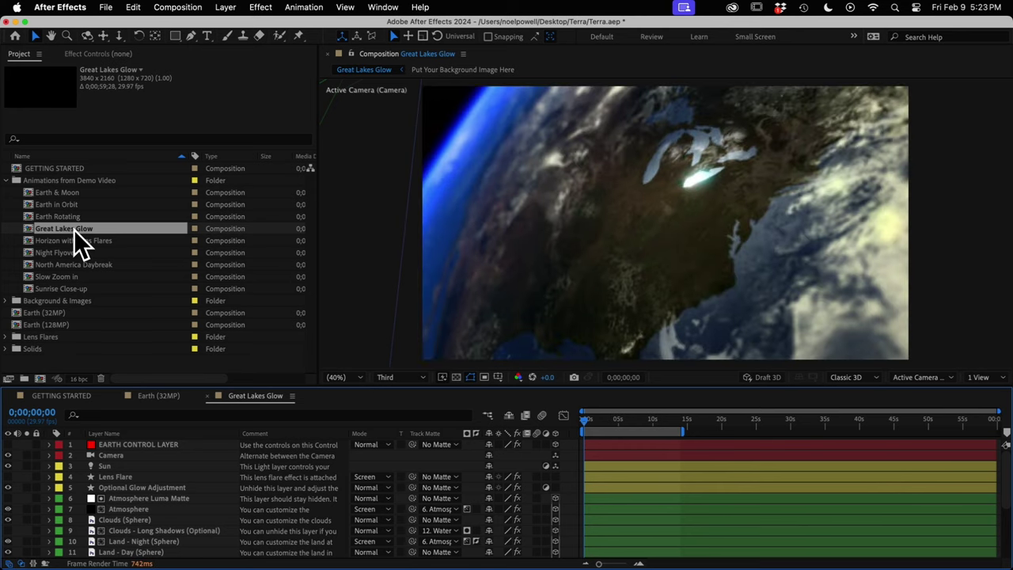
{"action": "double_click", "coordinate": [63, 253]}
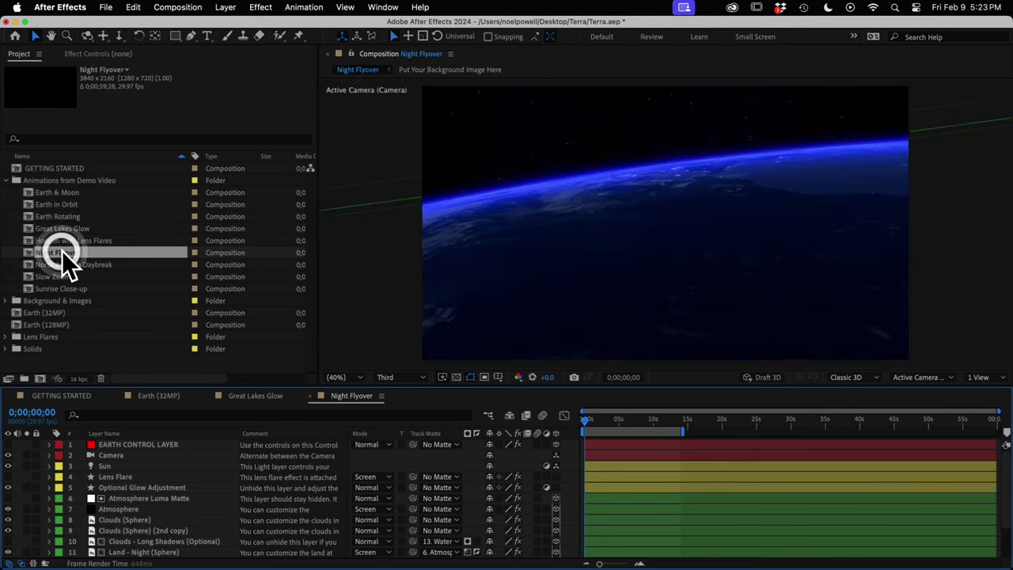
{"action": "left_click_drag", "start_coordinate": [583, 422], "coordinate": [630, 427]}
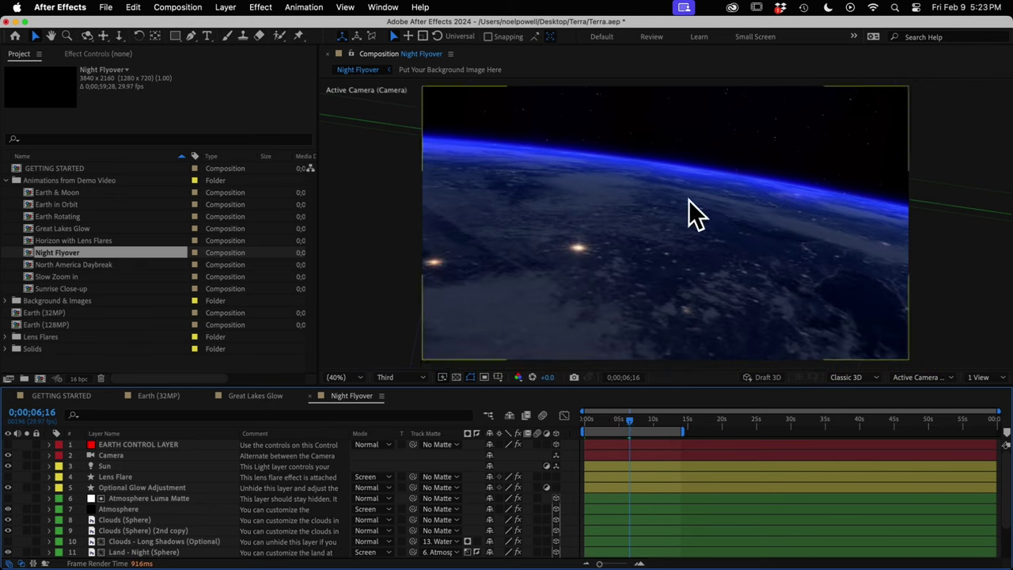
{"action": "left_click", "coordinate": [311, 396]}
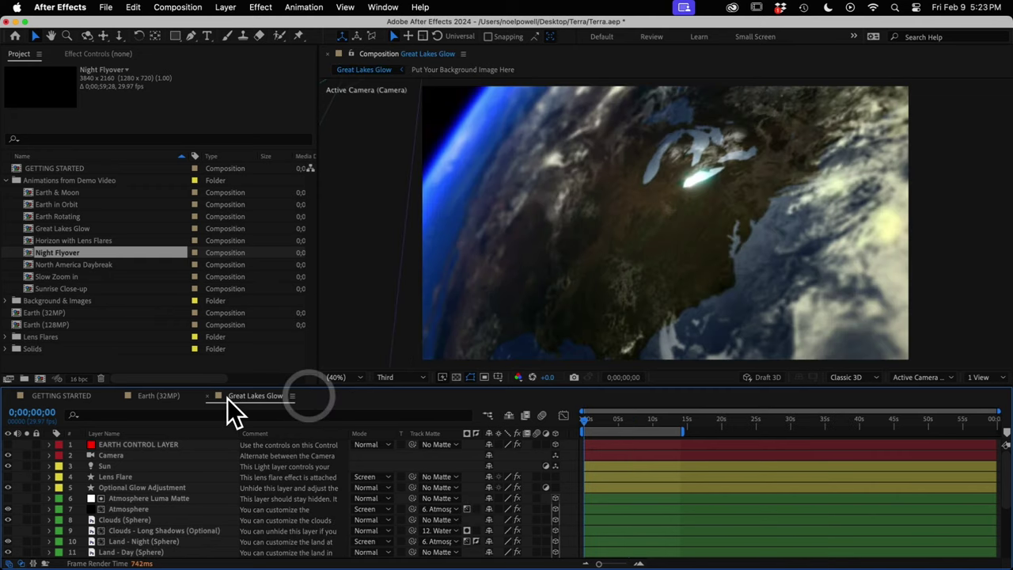
{"action": "left_click", "coordinate": [216, 396]}
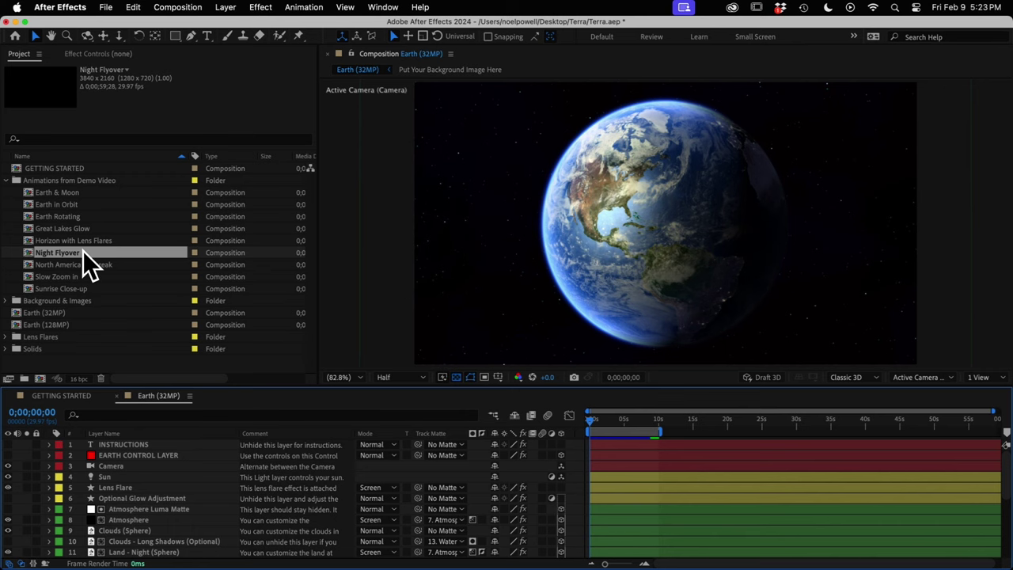
{"action": "left_click", "coordinate": [6, 181]}
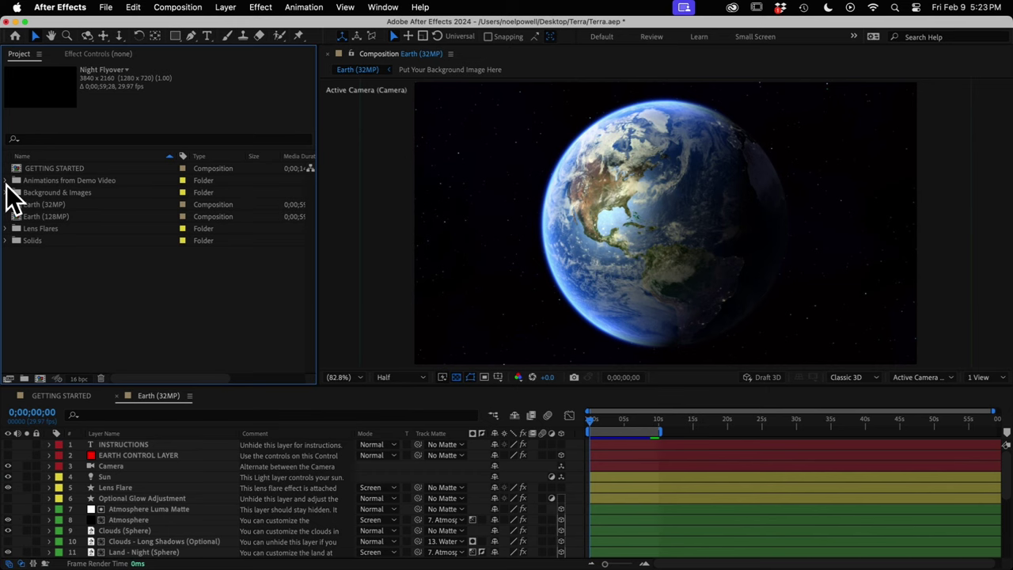
{"action": "left_click", "coordinate": [257, 410]}
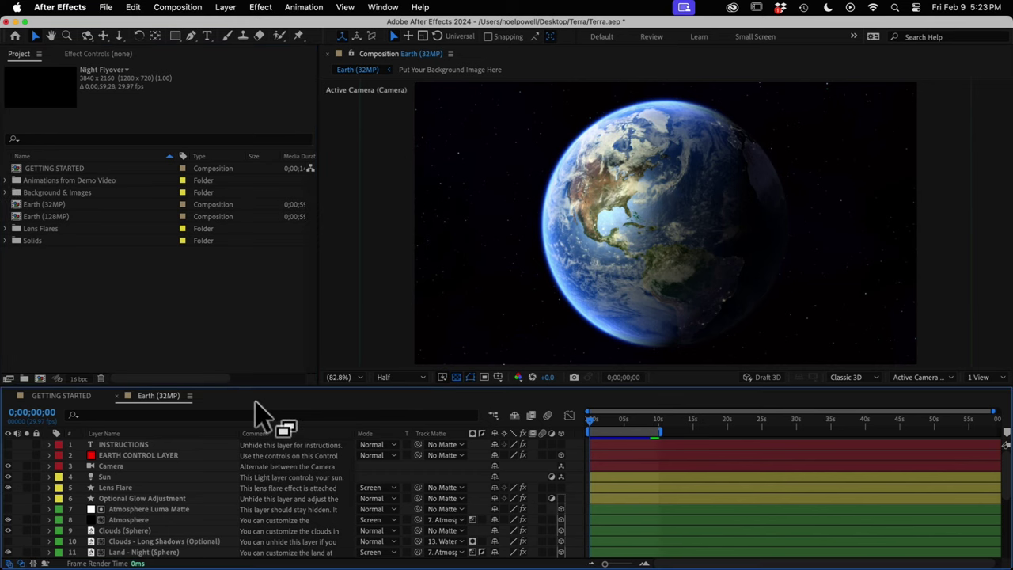
{"action": "scroll", "coordinate": [135, 536], "scroll_direction": "down", "scroll_amount": 5}
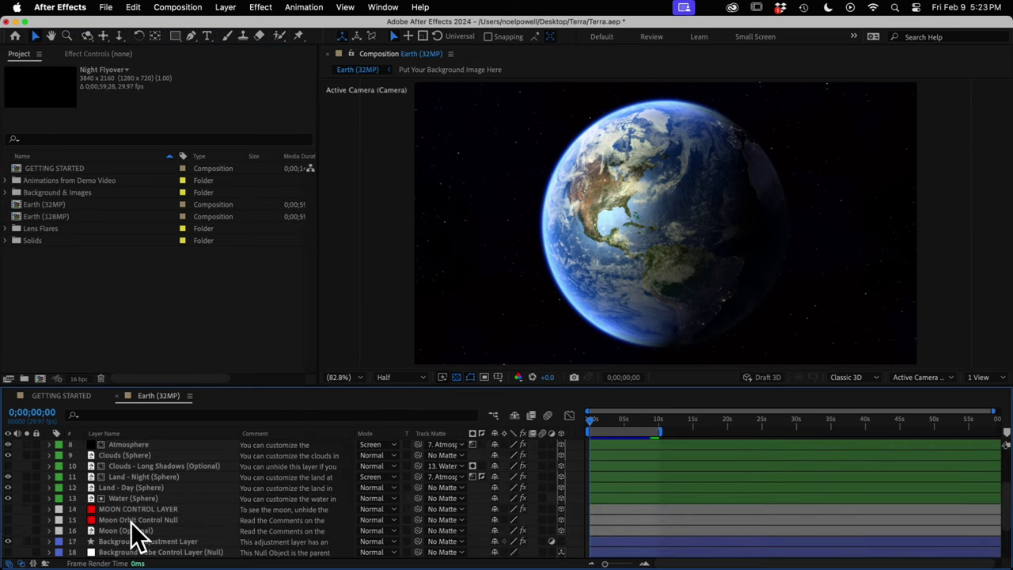
{"action": "scroll", "coordinate": [135, 538], "scroll_direction": "up", "scroll_amount": 5}
{"action": "scroll", "coordinate": [135, 536], "scroll_direction": "up", "scroll_amount": 1}
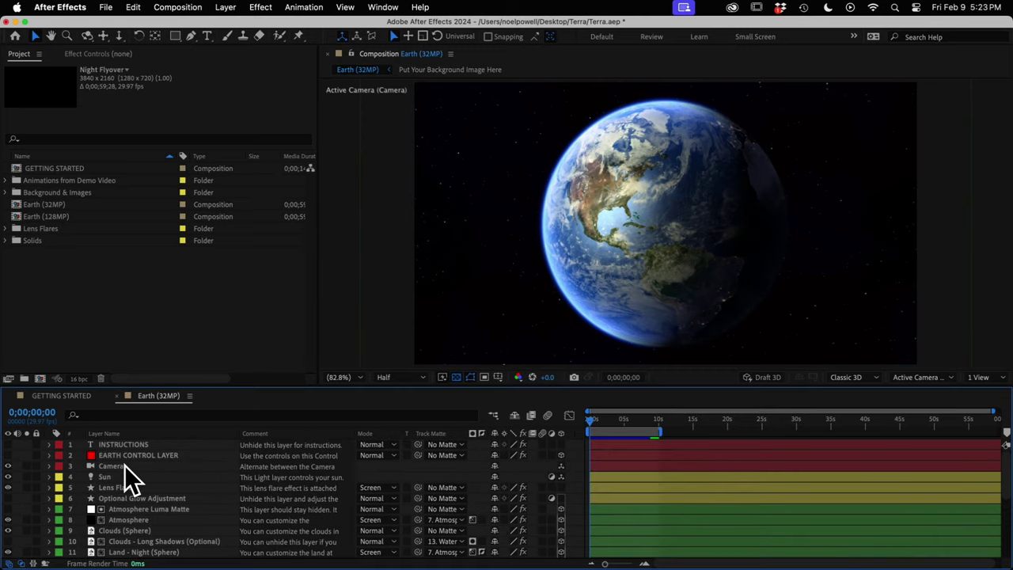
{"action": "left_click_drag", "start_coordinate": [144, 388], "coordinate": [141, 361]}
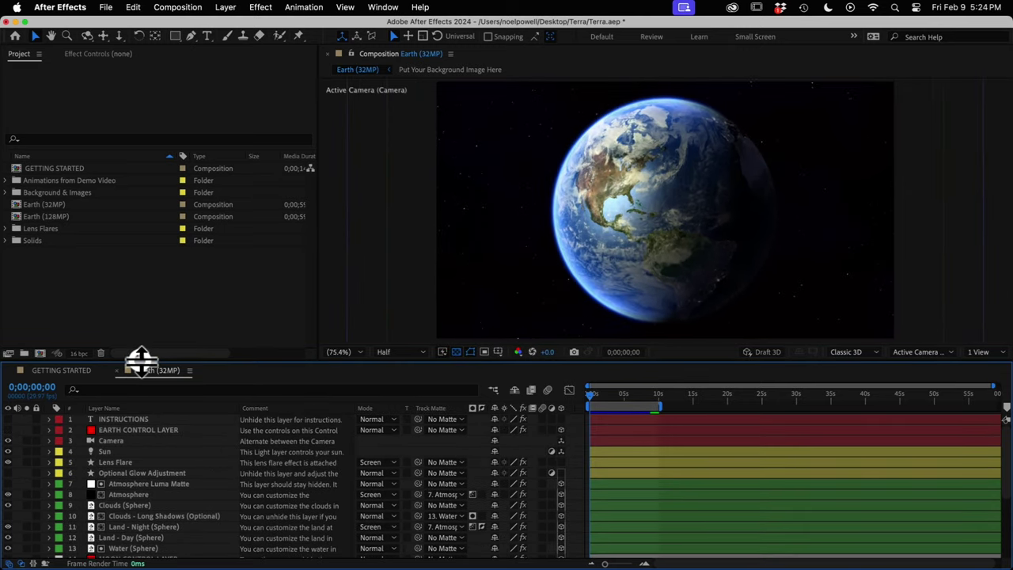
{"action": "left_click", "coordinate": [141, 430]}
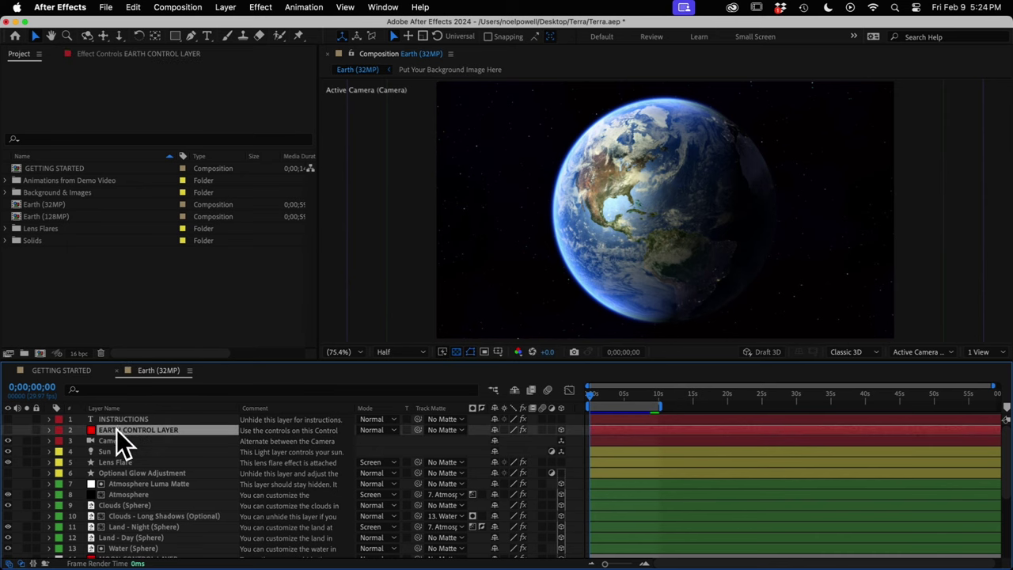
{"action": "left_click", "coordinate": [118, 419]}
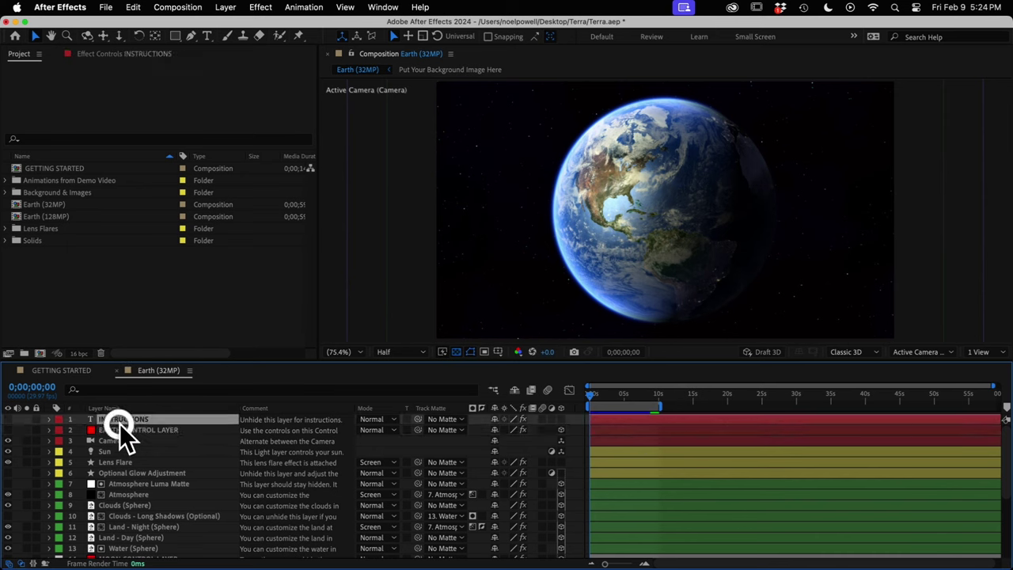
{"action": "left_click", "coordinate": [8, 420]}
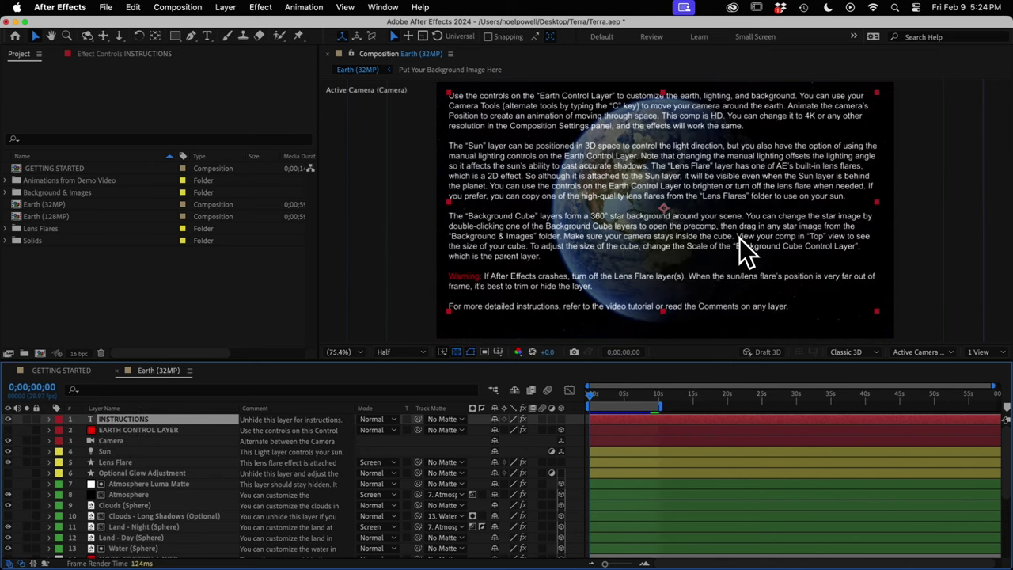
{"action": "left_click", "coordinate": [8, 419]}
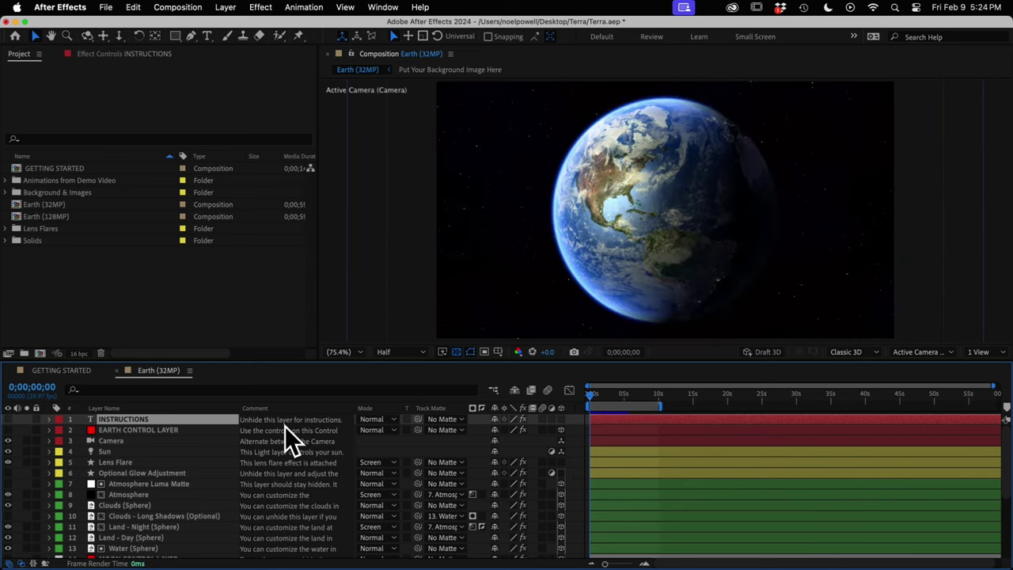
{"action": "left_click_drag", "start_coordinate": [352, 409], "coordinate": [780, 412]}
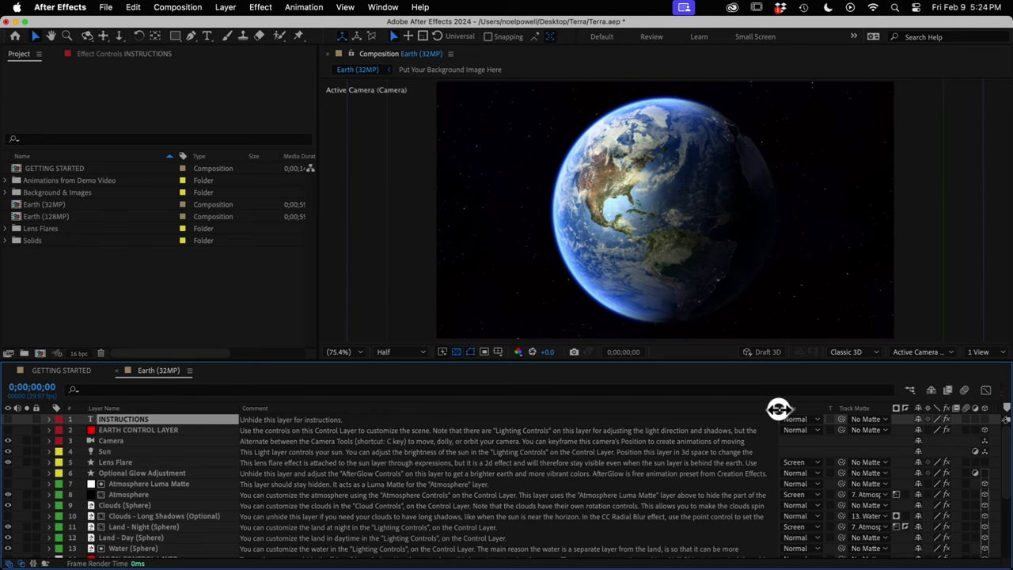
{"action": "left_click", "coordinate": [119, 441]}
{"action": "left_click", "coordinate": [49, 440]}
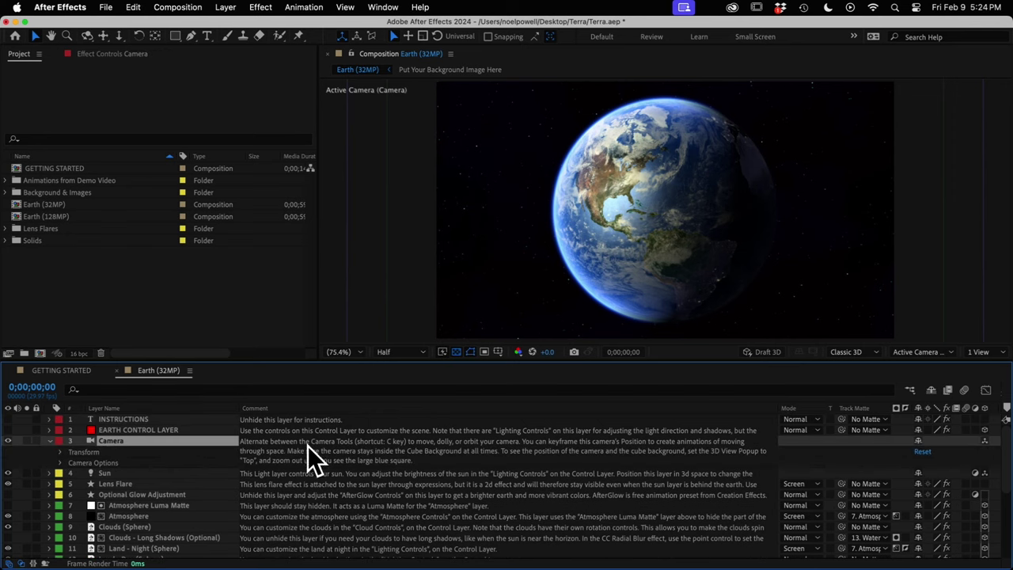
{"action": "left_click", "coordinate": [50, 441]}
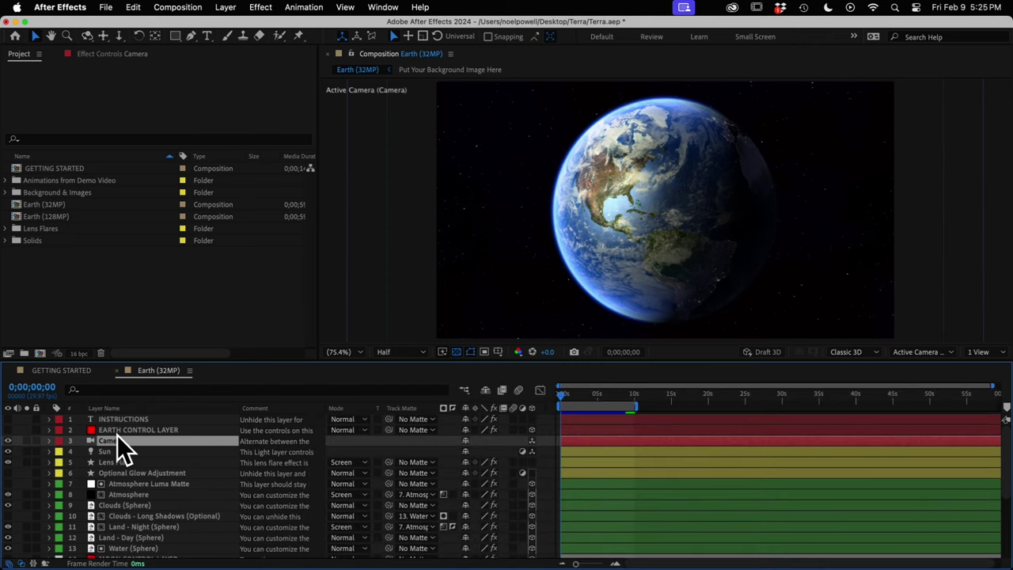
{"action": "left_click", "coordinate": [119, 430]}
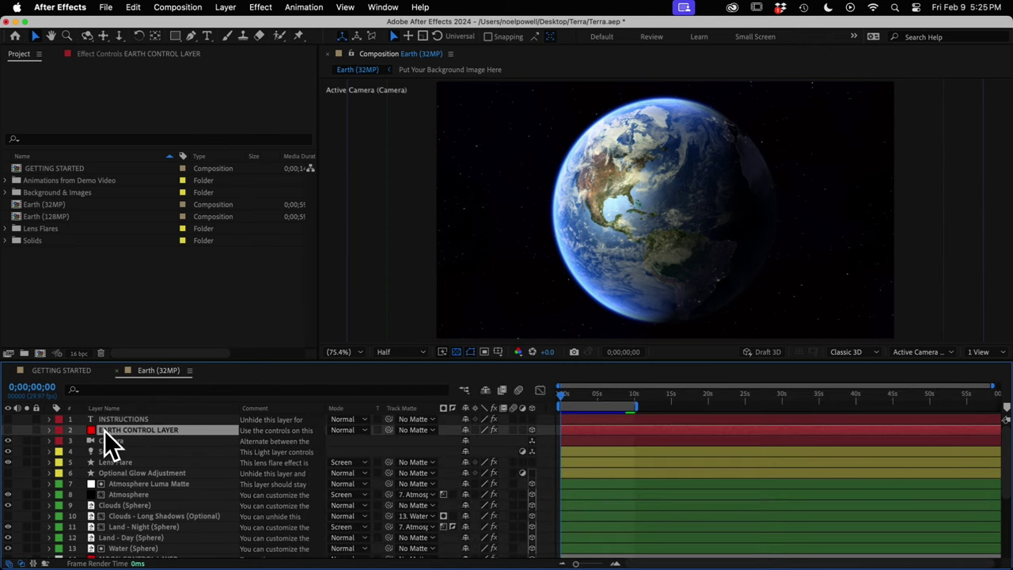
- Show the EARTH CONTROL LAYER's Effect Controls and select Cloud Controls
{"action": "left_click", "coordinate": [88, 56]}
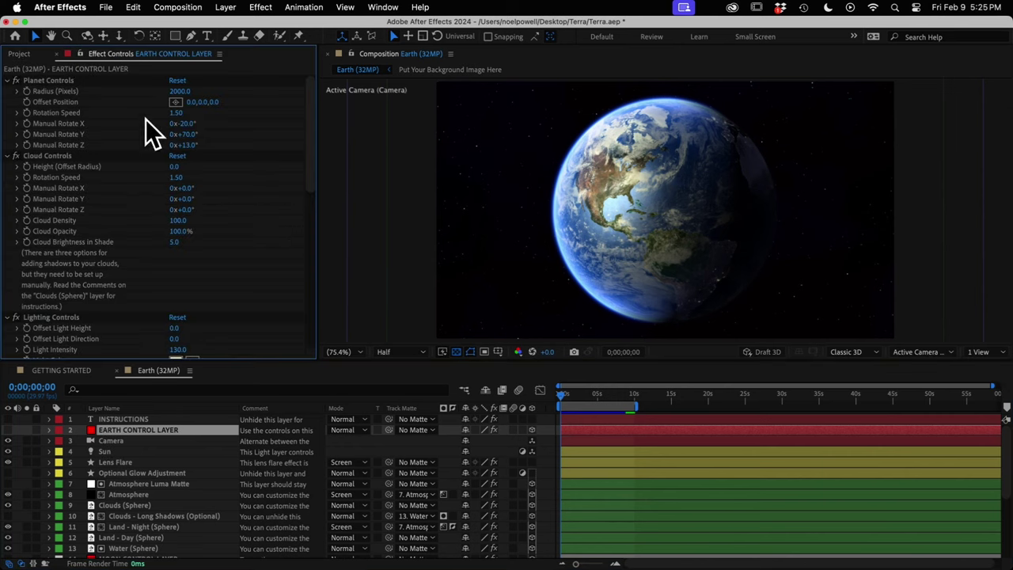
{"action": "mouse_move", "coordinate": [310, 105]}
{"action": "left_mouse_down"}
{"action": "mouse_move", "coordinate": [306, 190]}
{"action": "mouse_move", "coordinate": [320, 277]}
{"action": "mouse_move", "coordinate": [312, 97]}
{"action": "left_mouse_up"}
{"action": "left_click", "coordinate": [47, 156]}
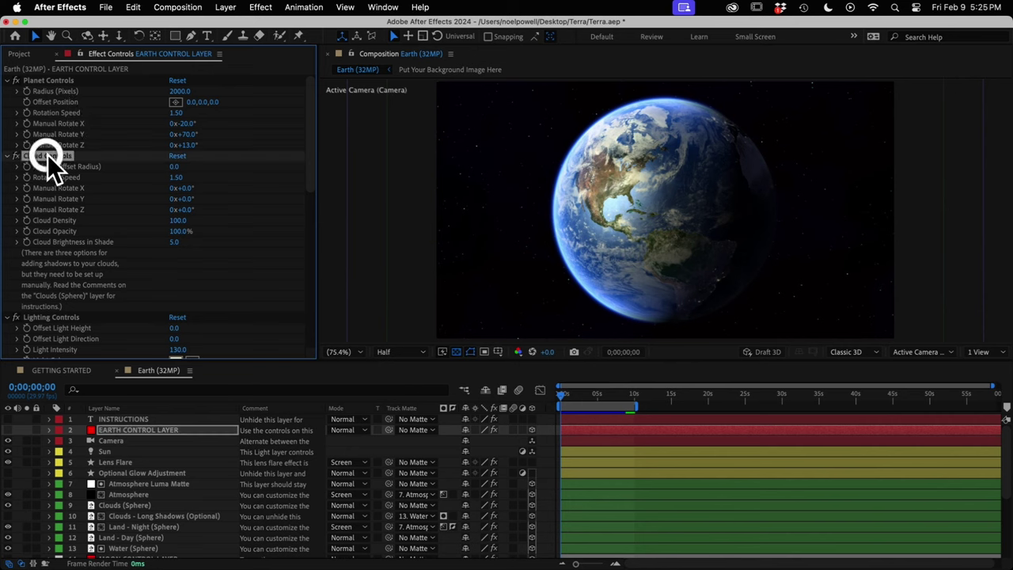
{"action": "scroll", "coordinate": [116, 245], "scroll_direction": "down", "scroll_amount": 4}
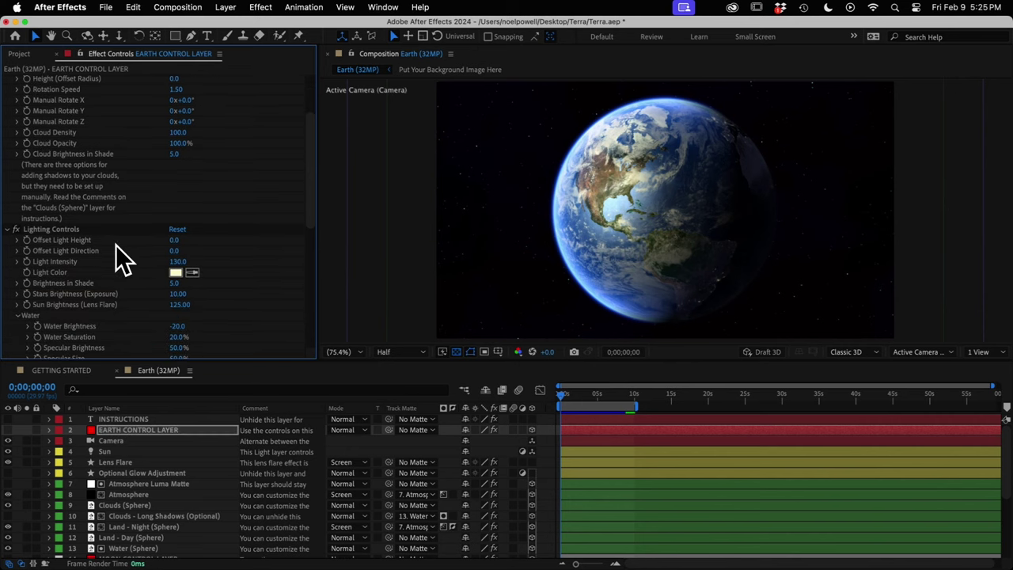
- Try lowering Offset Light Height, undo it, and review the Atmosphere Controls
{"action": "left_click_drag", "start_coordinate": [173, 240], "coordinate": [153, 244]}
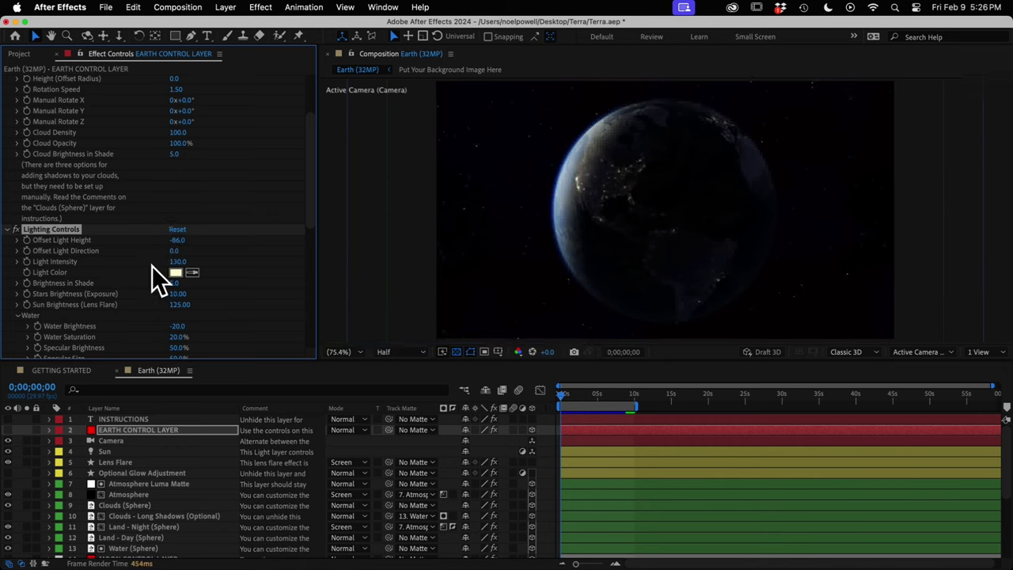
{"action": "key", "text": "ctrl+z"}
{"action": "scroll", "coordinate": [132, 260], "scroll_direction": "down", "scroll_amount": 6}
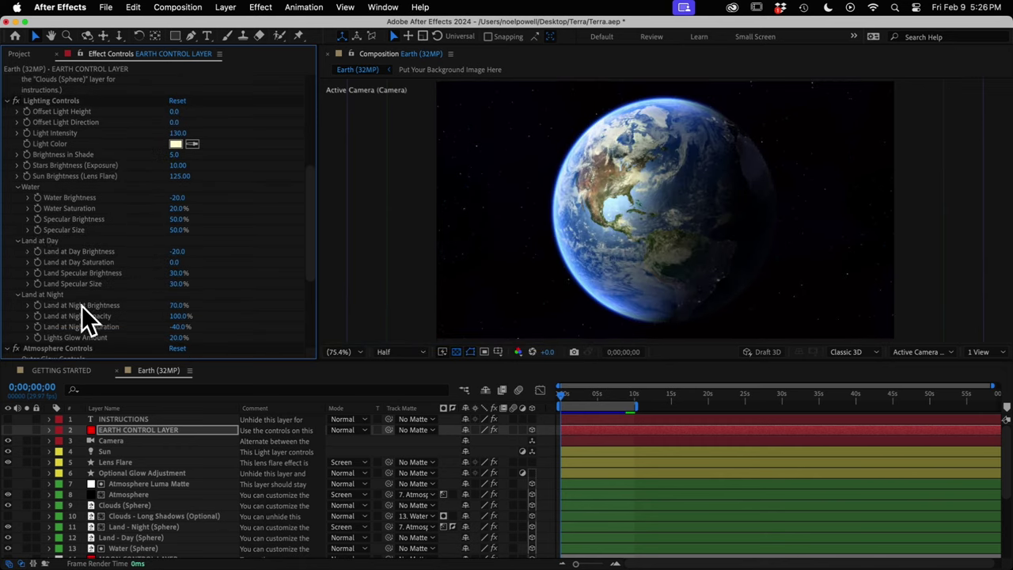
{"action": "scroll", "coordinate": [69, 310], "scroll_direction": "down", "scroll_amount": 7}
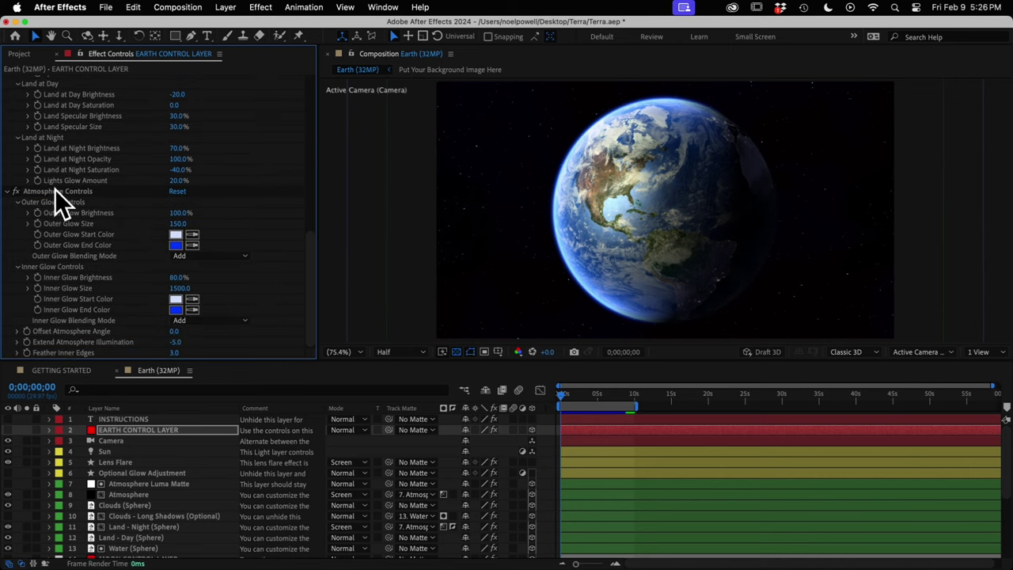
{"action": "left_click", "coordinate": [54, 191]}
{"action": "scroll", "coordinate": [124, 145], "scroll_direction": "up", "scroll_amount": 15}
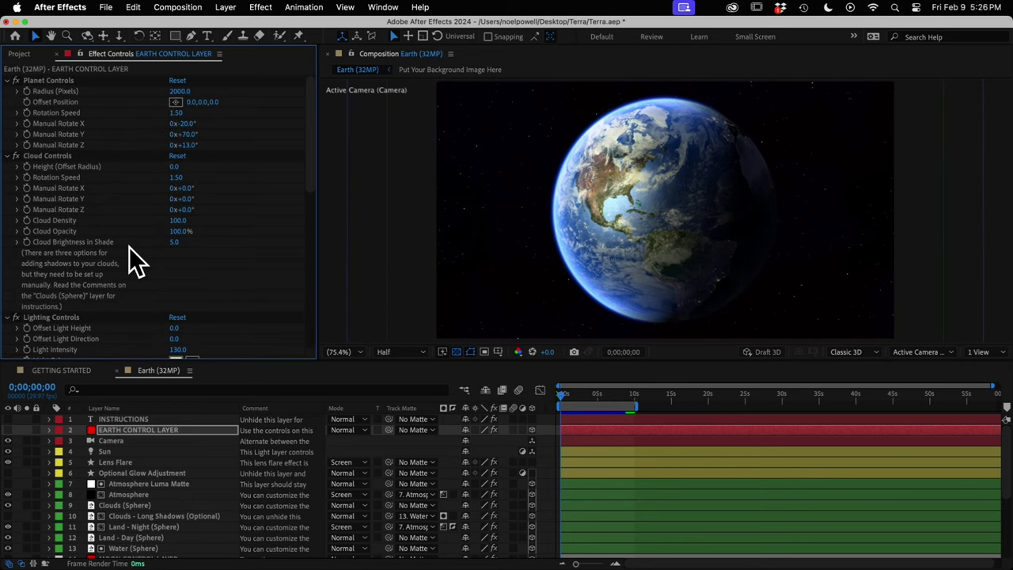
{"action": "left_click", "coordinate": [139, 443]}
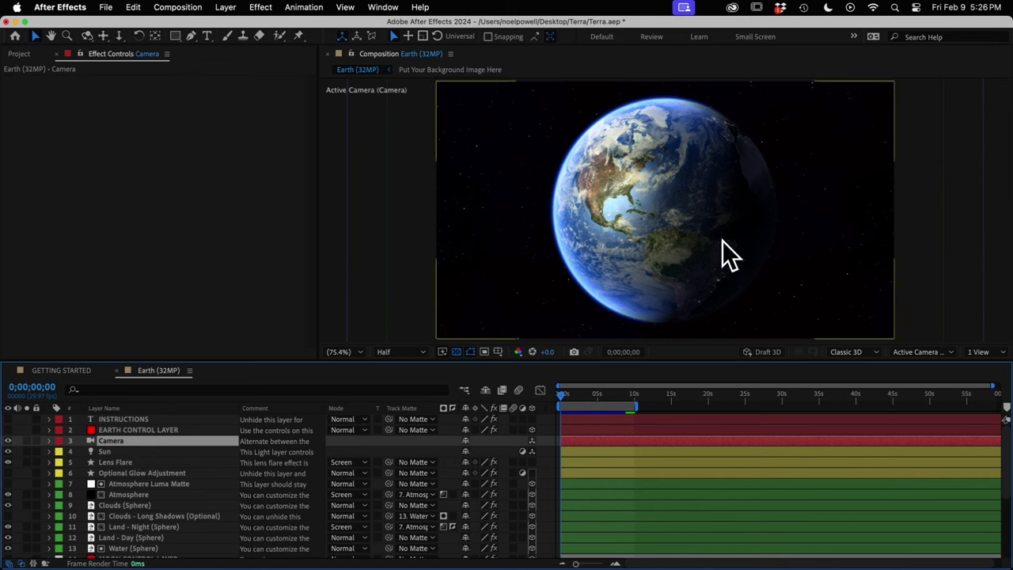
- Orbit and pan the camera so the Earth appears smaller and off-centre, then return to Selection
{"action": "key", "text": "c"}
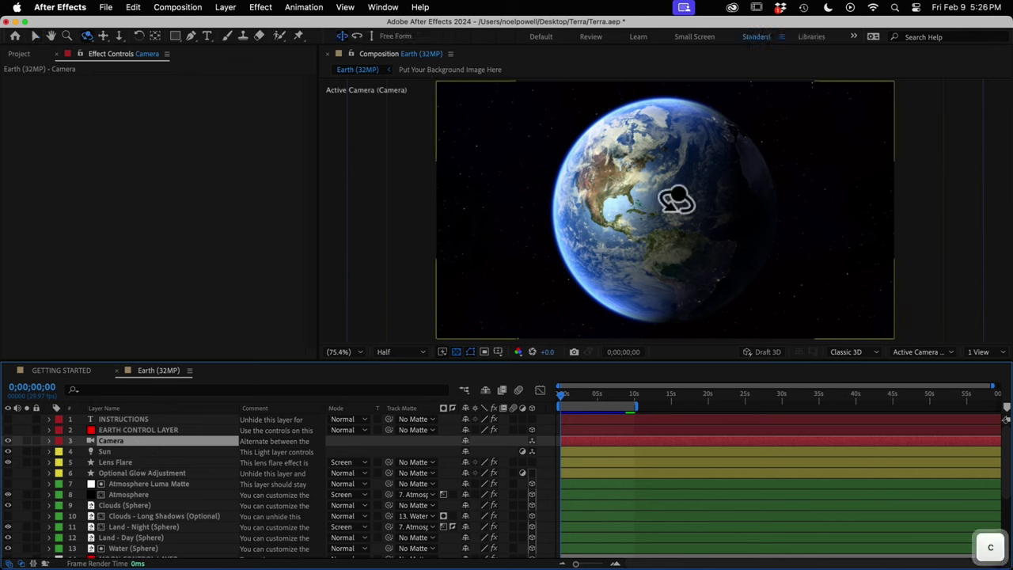
{"action": "left_click_drag", "start_coordinate": [669, 209], "coordinate": [696, 290]}
{"action": "key", "text": "c"}
{"action": "key", "text": "c"}
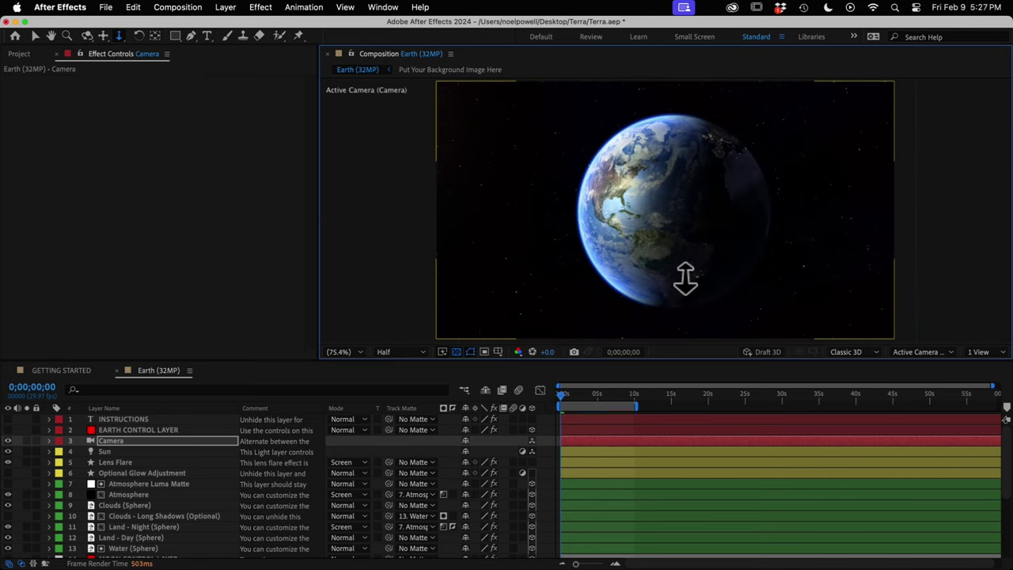
{"action": "key", "text": "v"}
{"action": "left_click", "coordinate": [109, 441]}
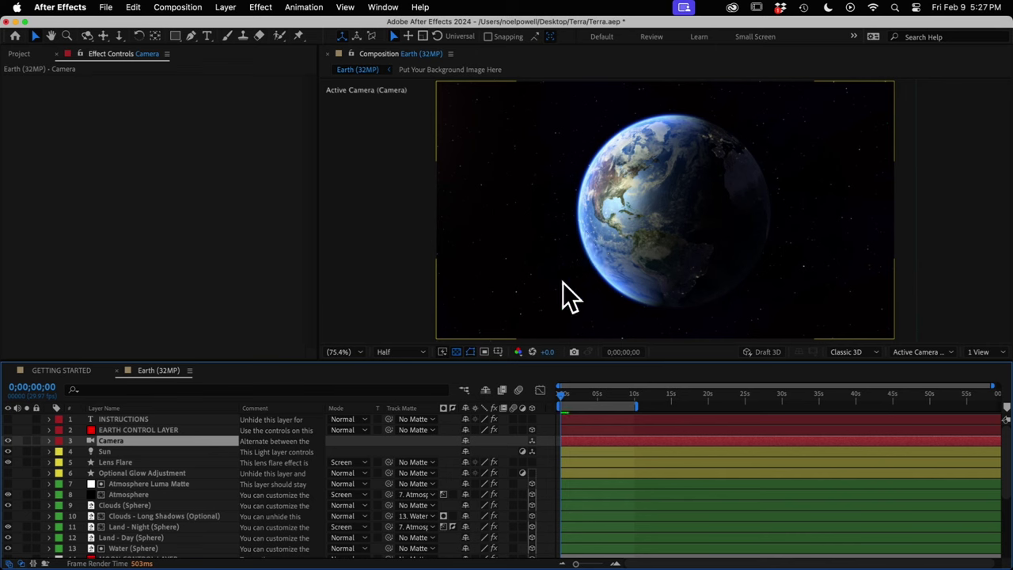
- Show the Parent & Link column and parent the Camera to EARTH CONTROL LAYER
{"action": "right_click", "coordinate": [549, 407]}
{"action": "mouse_move", "coordinate": [570, 456]}
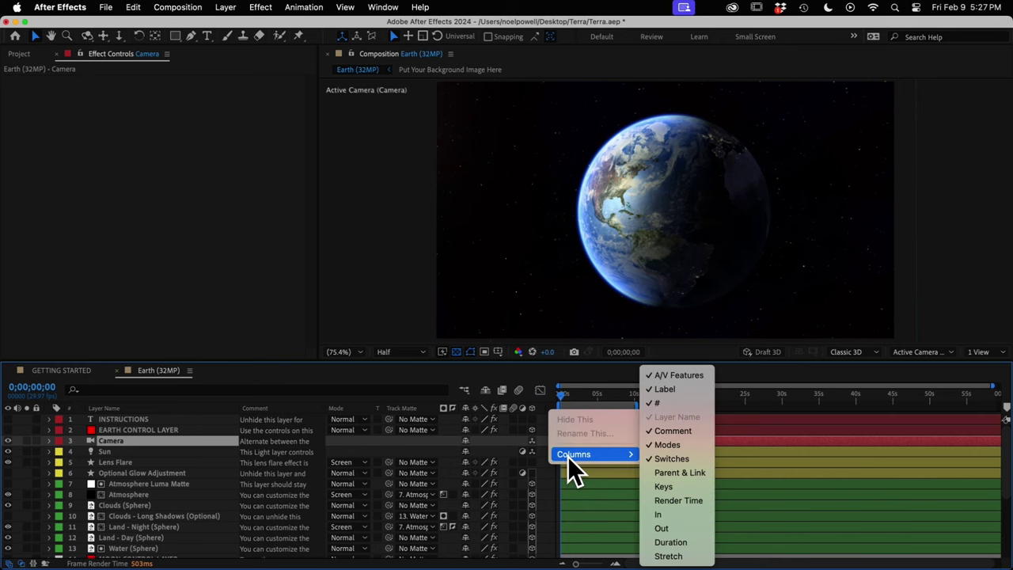
{"action": "left_click", "coordinate": [689, 473]}
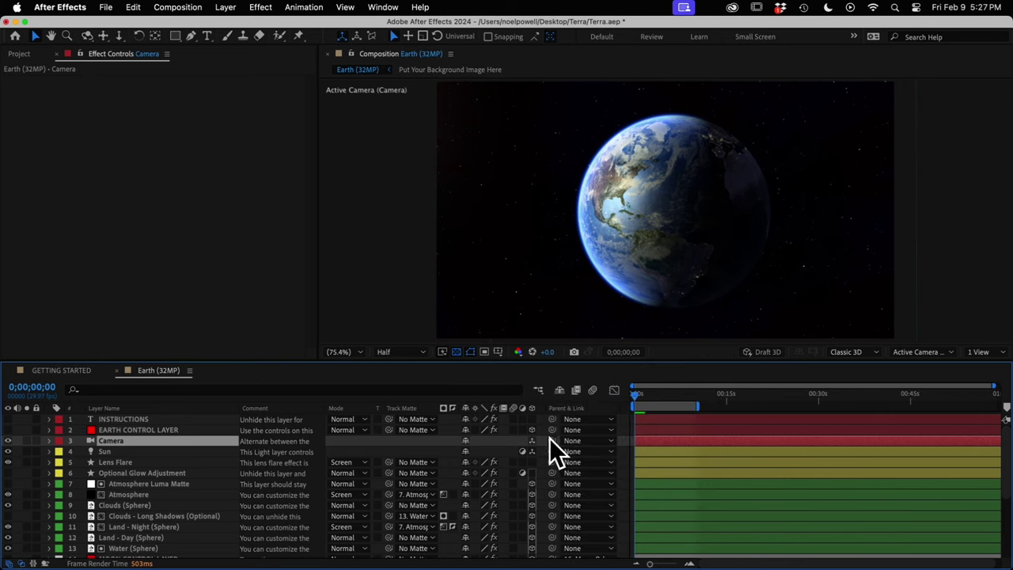
{"action": "left_click_drag", "start_coordinate": [552, 441], "coordinate": [141, 429]}
- Test a 65° Y Rotation on EARTH CONTROL LAYER, then undo it and collapse the layer
{"action": "left_click", "coordinate": [50, 430]}
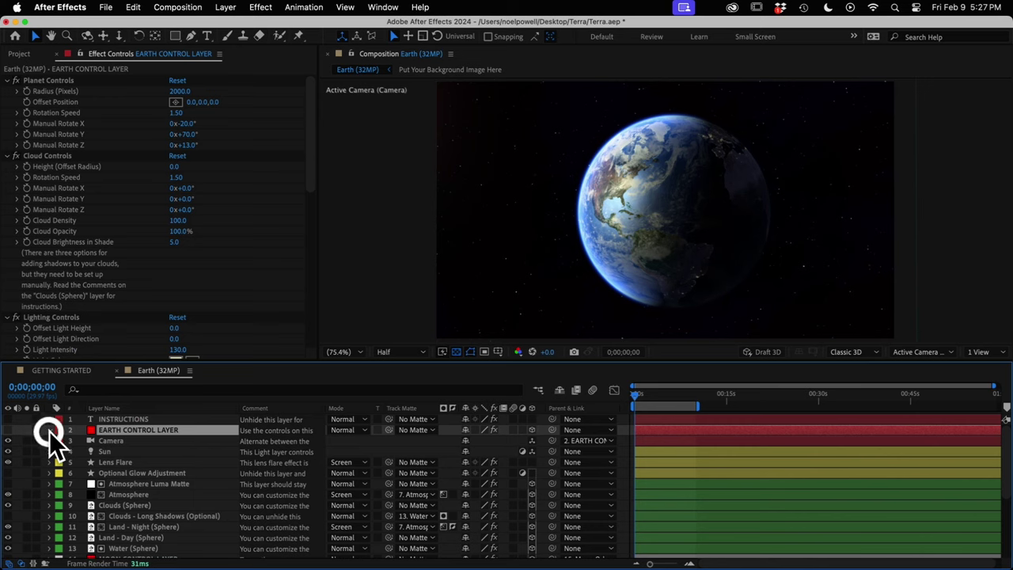
{"action": "left_click", "coordinate": [60, 453]}
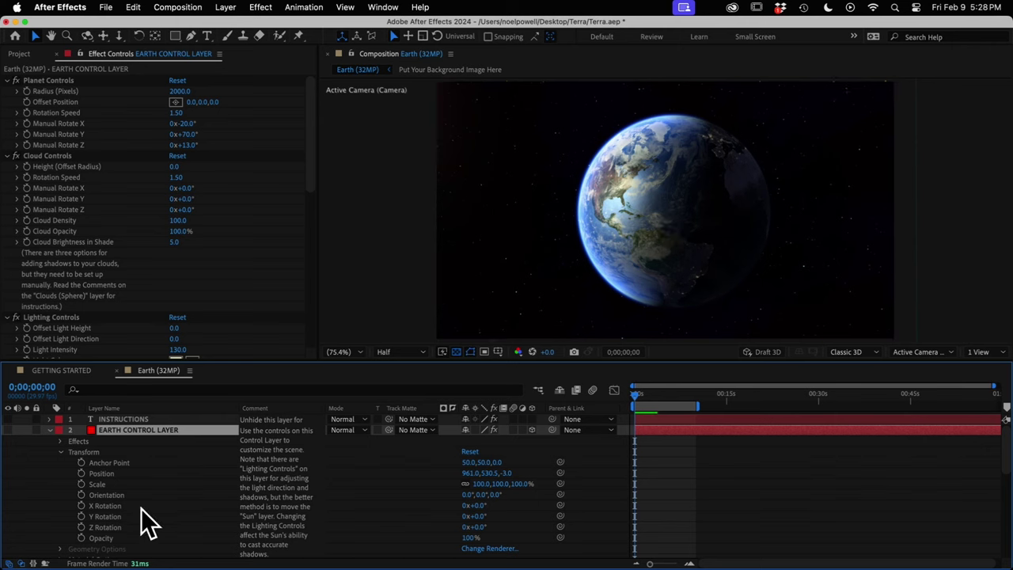
{"action": "left_click_drag", "start_coordinate": [475, 517], "coordinate": [599, 543]}
{"action": "key", "text": "super+z"}
{"action": "left_click", "coordinate": [50, 431]}
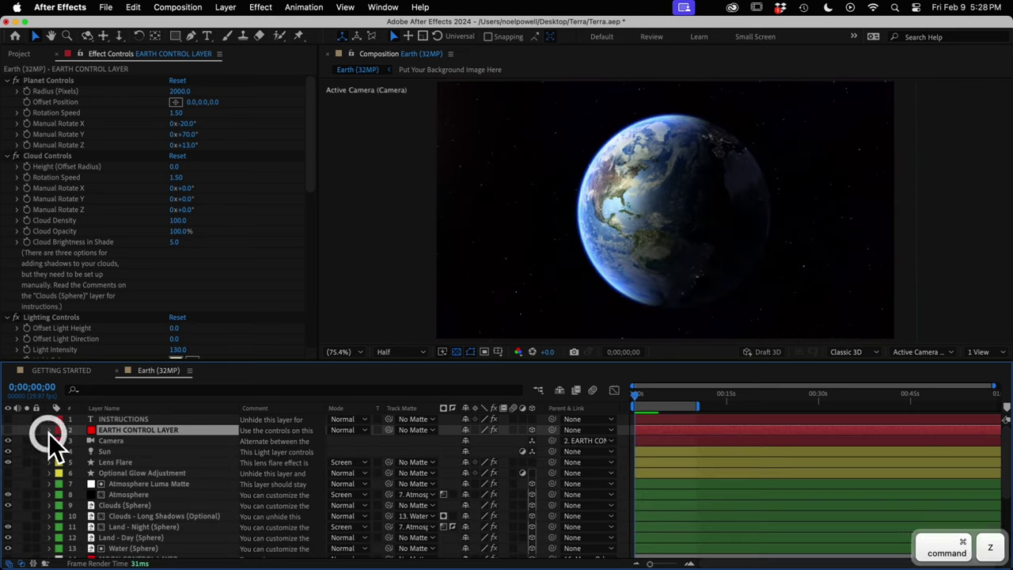
{"action": "left_click", "coordinate": [91, 441]}
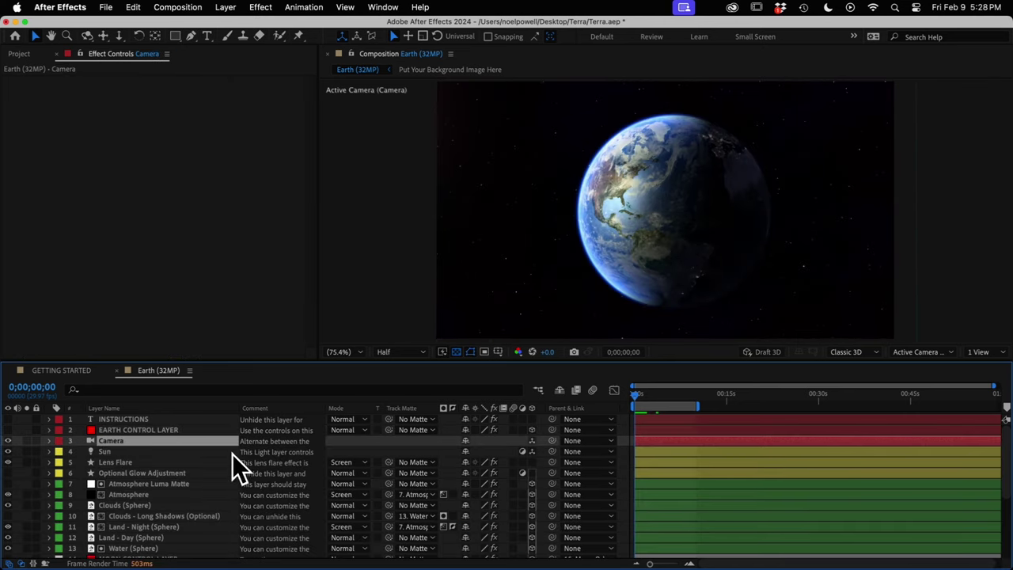
- Move the Sun layer's Position to 2710.0, -500.0, -3970.0
{"action": "left_click", "coordinate": [696, 453]}
{"action": "left_click", "coordinate": [693, 475], "text": "shift"}
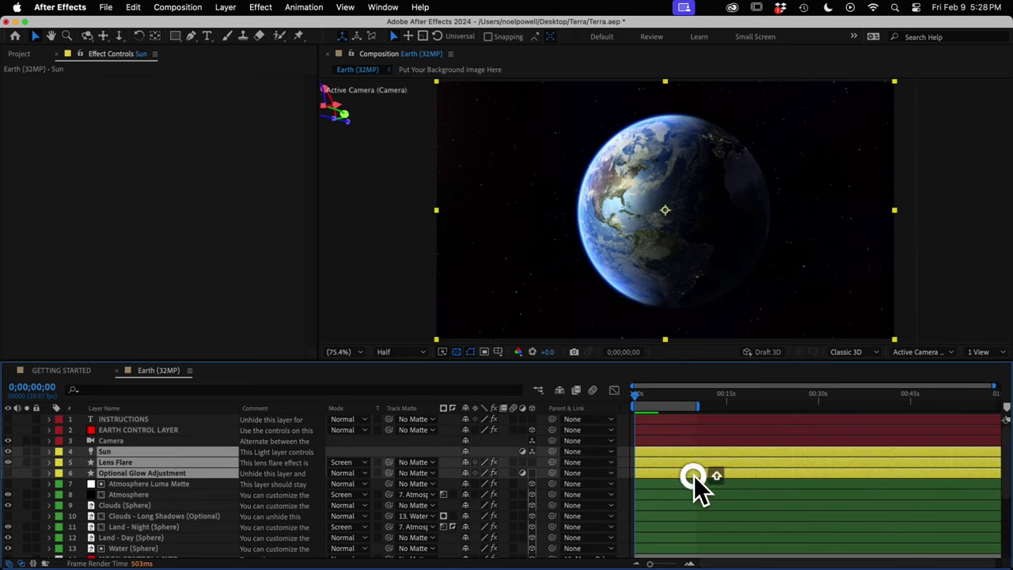
{"action": "left_click", "coordinate": [125, 452]}
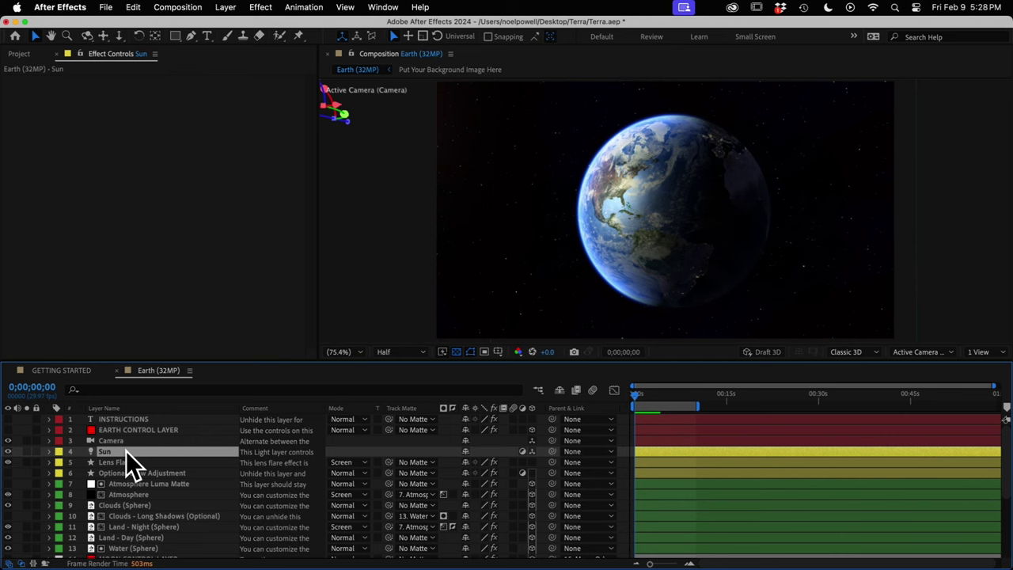
{"action": "key", "text": "p"}
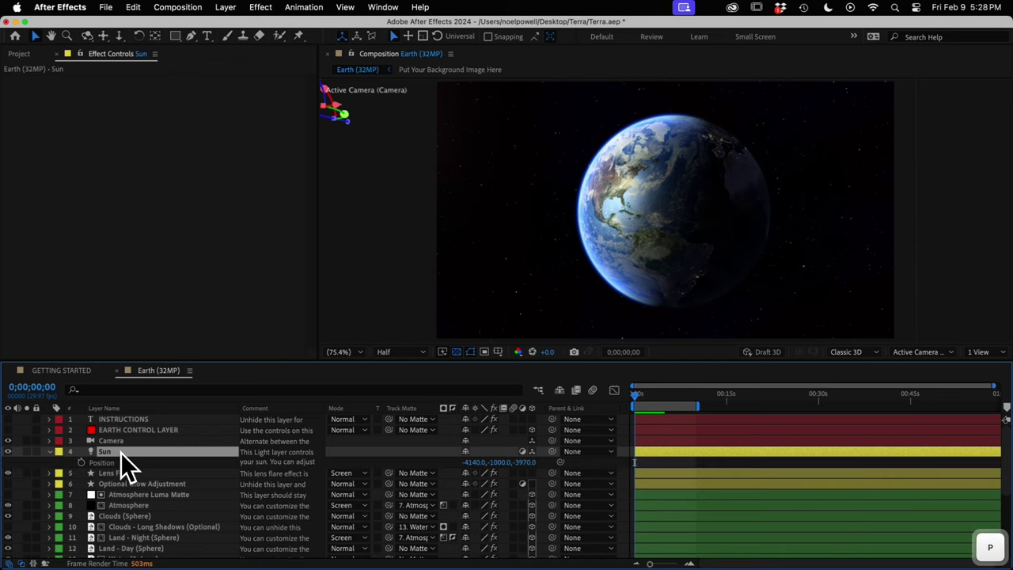
{"action": "left_click_drag", "start_coordinate": [475, 462], "coordinate": [939, 525]}
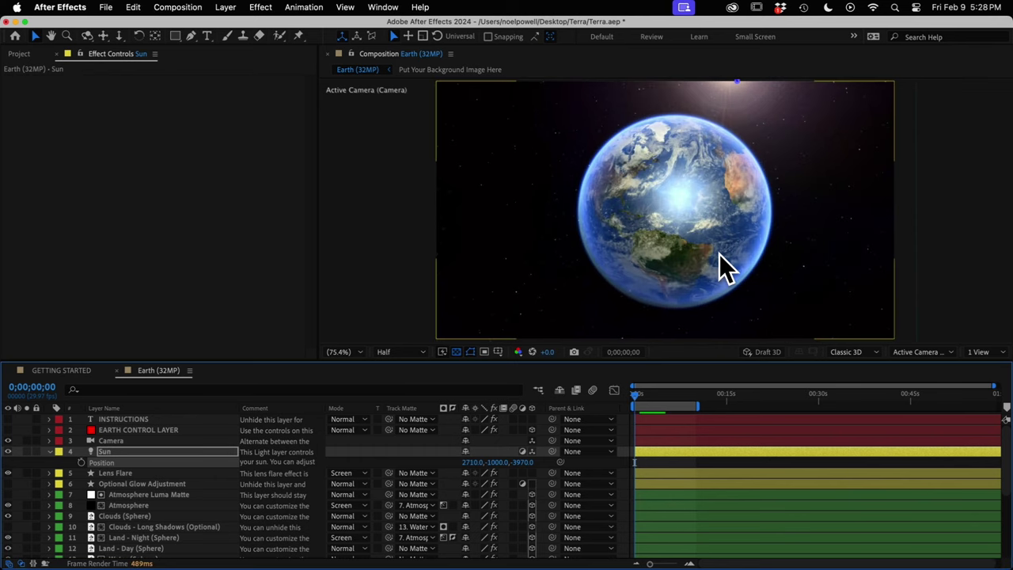
{"action": "left_click_drag", "start_coordinate": [500, 462], "coordinate": [532, 463]}
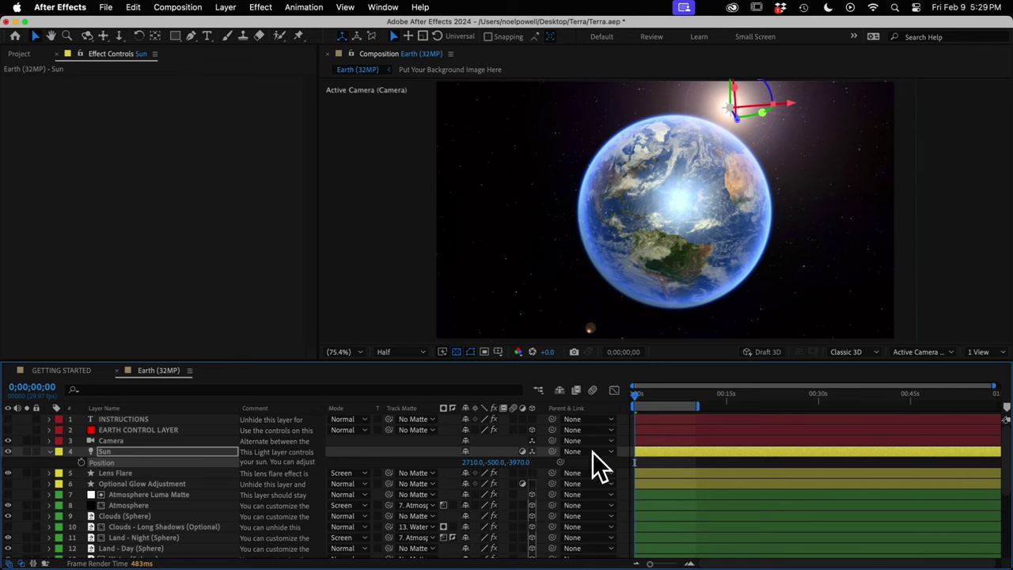
{"action": "left_click", "coordinate": [917, 351]}
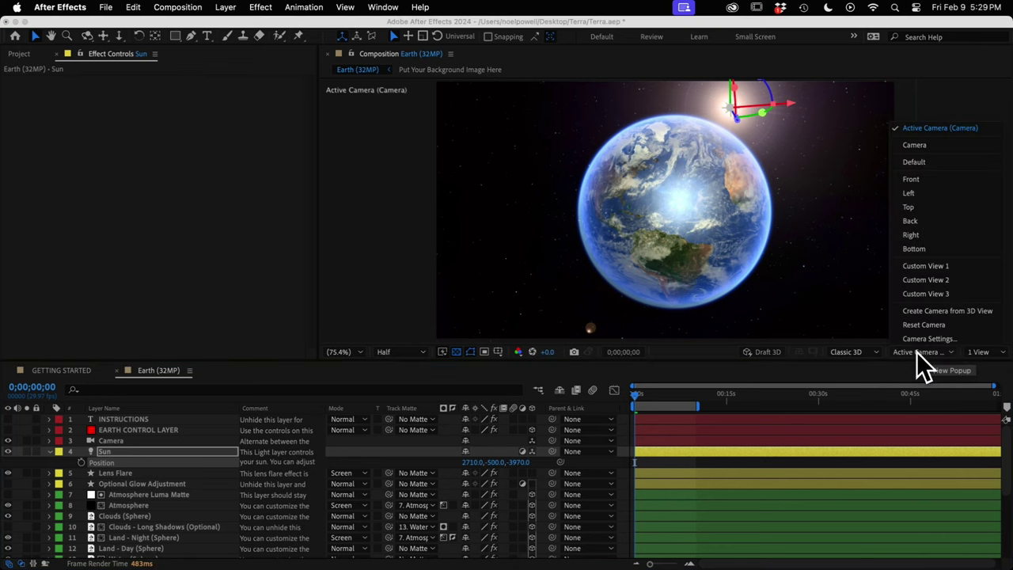
- In Top view, drag the Sun light back to Z 5052 behind the Earth, then return to Active Camera
{"action": "left_click", "coordinate": [911, 208]}
{"action": "scroll", "coordinate": [658, 217], "scroll_direction": "down", "scroll_amount": 9}
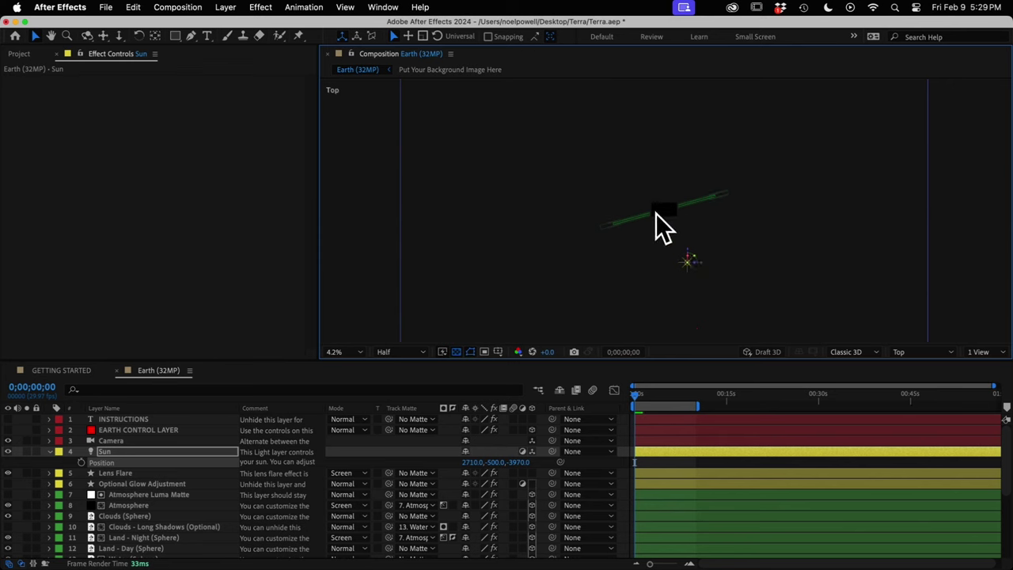
{"action": "left_click", "coordinate": [692, 330]}
{"action": "left_click", "coordinate": [688, 262]}
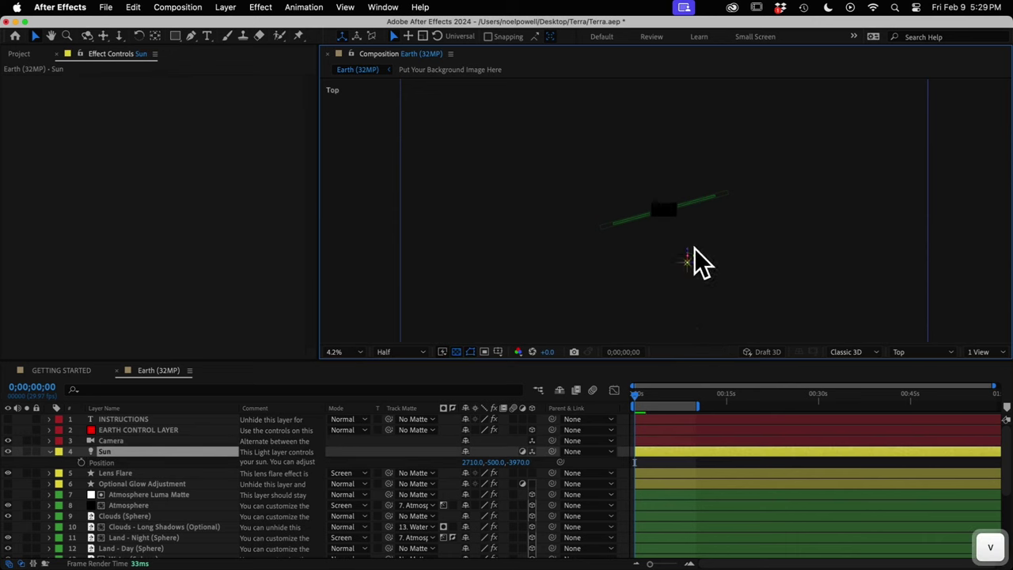
{"action": "left_click_drag", "start_coordinate": [692, 264], "coordinate": [622, 152]}
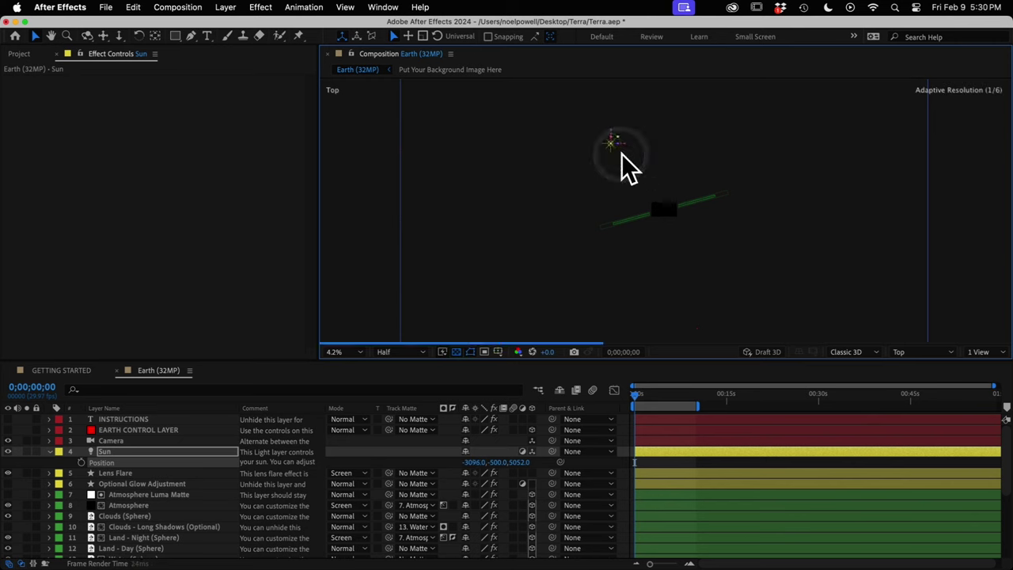
{"action": "left_click", "coordinate": [899, 352]}
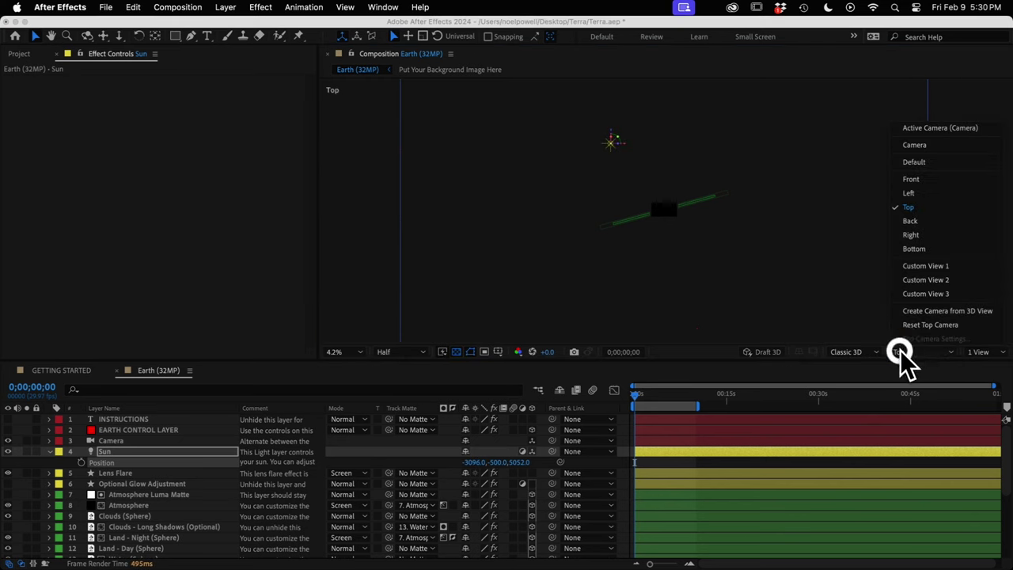
{"action": "left_click", "coordinate": [934, 128]}
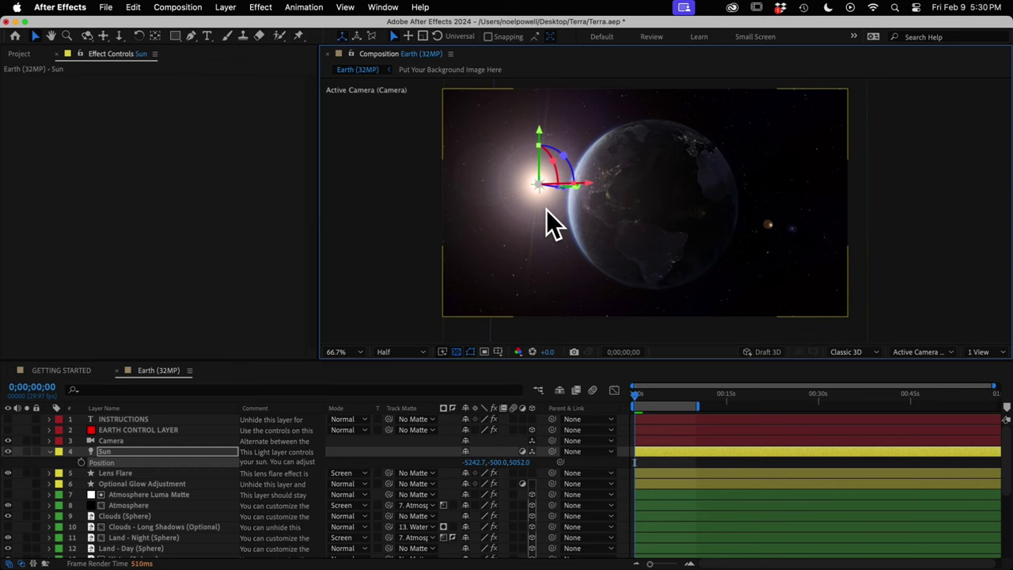
- Expand the Lens Flares folder and open the HD Lens Flares composition
{"action": "left_click", "coordinate": [19, 54]}
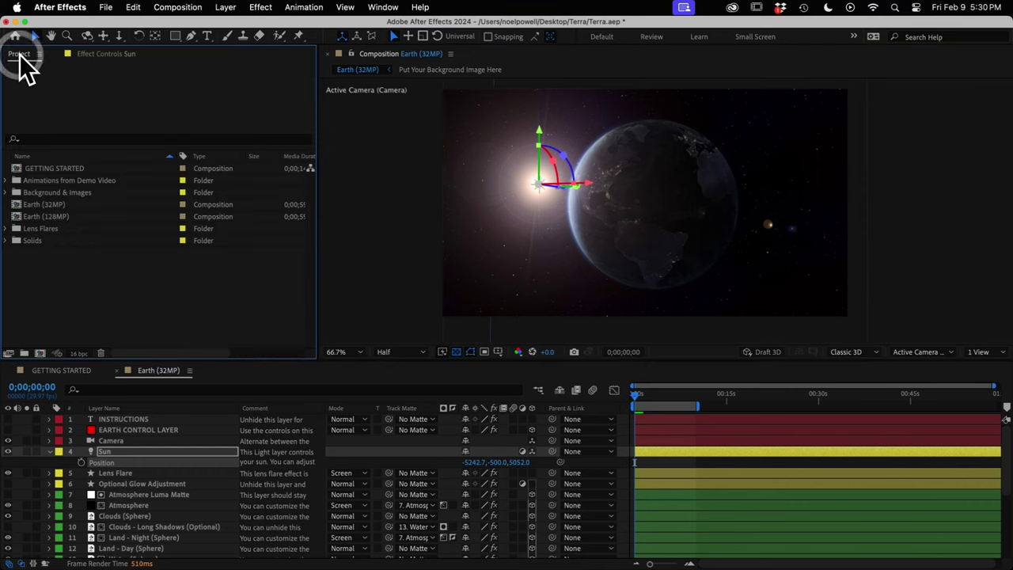
{"action": "left_click", "coordinate": [39, 239]}
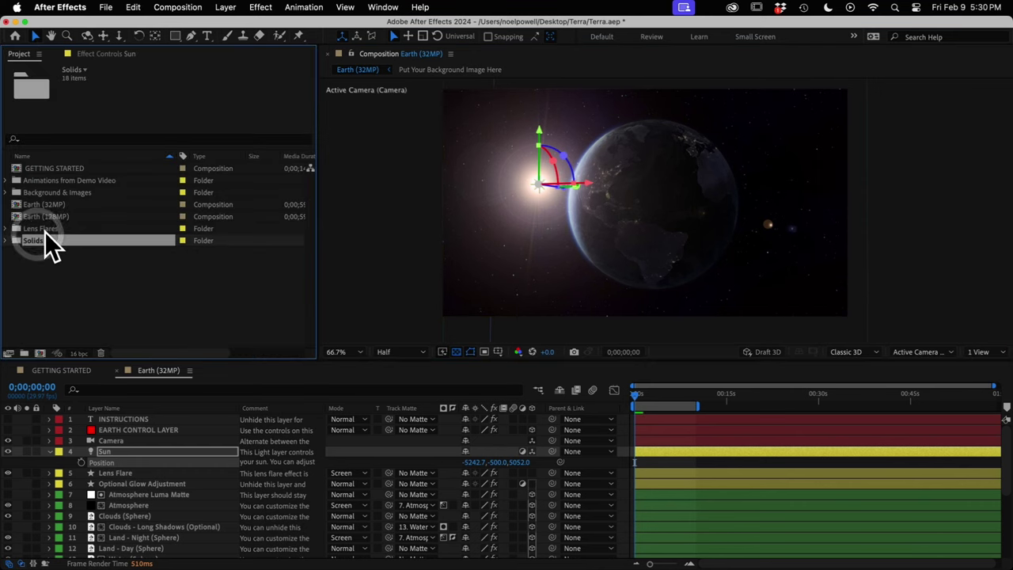
{"action": "left_click", "coordinate": [17, 230]}
{"action": "left_click", "coordinate": [6, 229]}
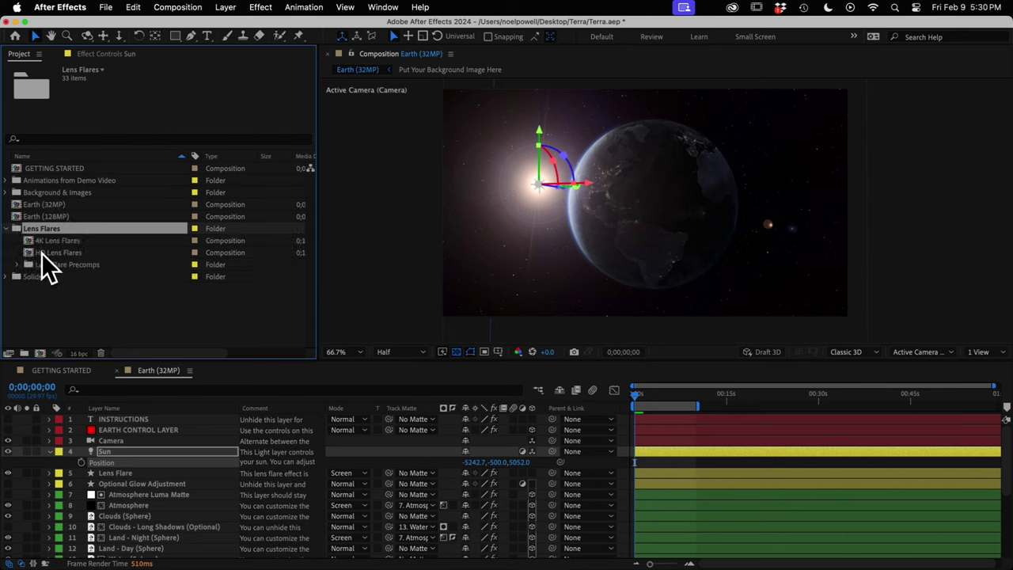
{"action": "left_click", "coordinate": [64, 253]}
{"action": "double_click", "coordinate": [68, 252]}
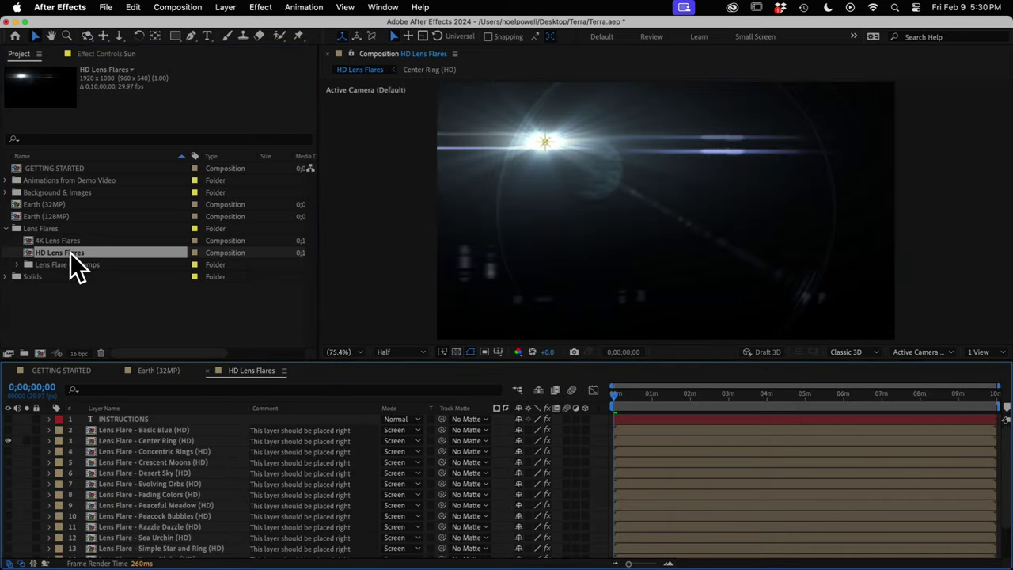
- Preview the Basic Blue, Peaceful Meadow and Razzle Dazzle flares, leaving all flare layers hidden
{"action": "left_click", "coordinate": [7, 440]}
{"action": "left_click", "coordinate": [8, 430]}
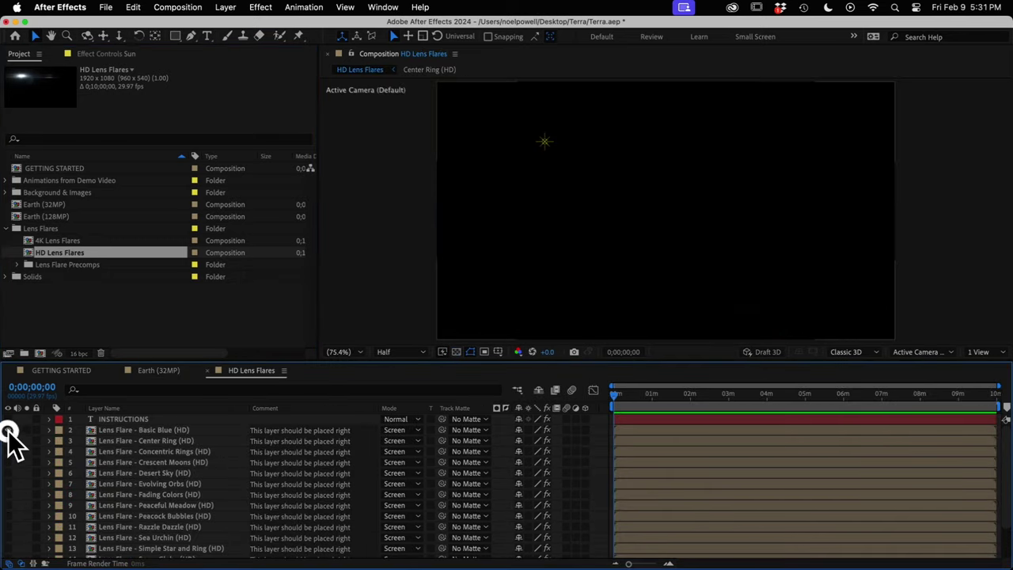
{"action": "left_click", "coordinate": [7, 430]}
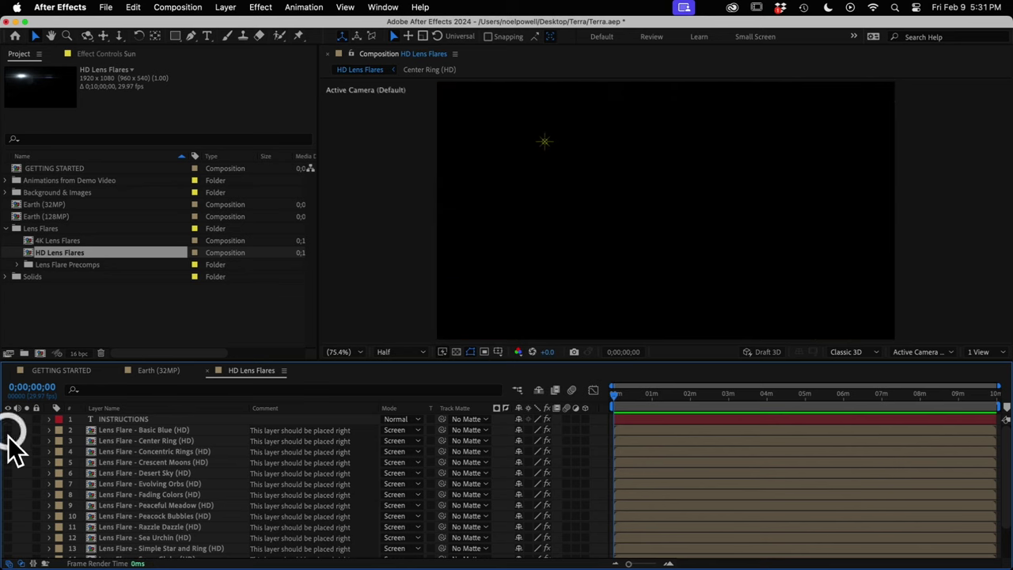
{"action": "left_click", "coordinate": [8, 505]}
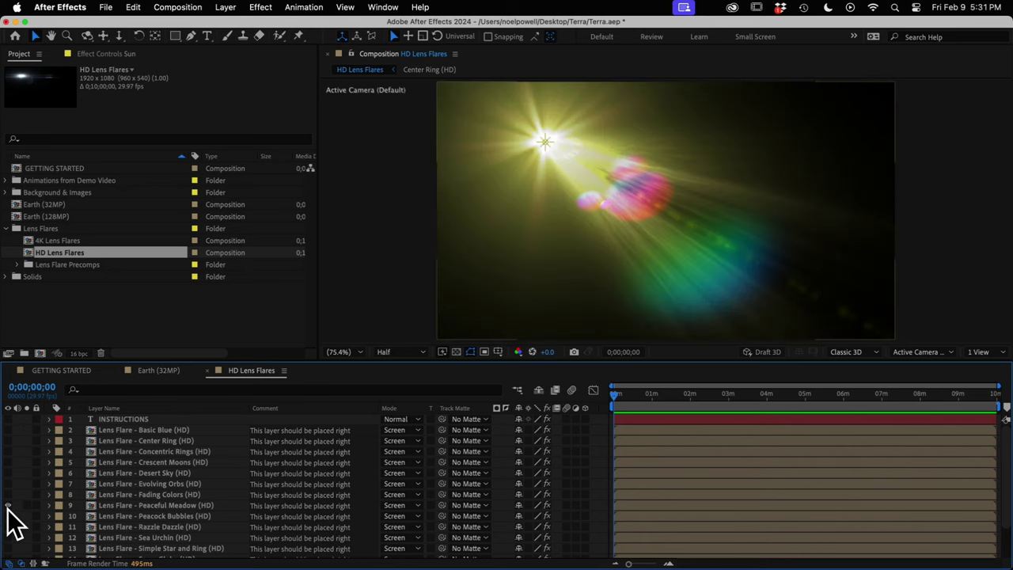
{"action": "left_click", "coordinate": [8, 505]}
{"action": "left_click", "coordinate": [8, 527]}
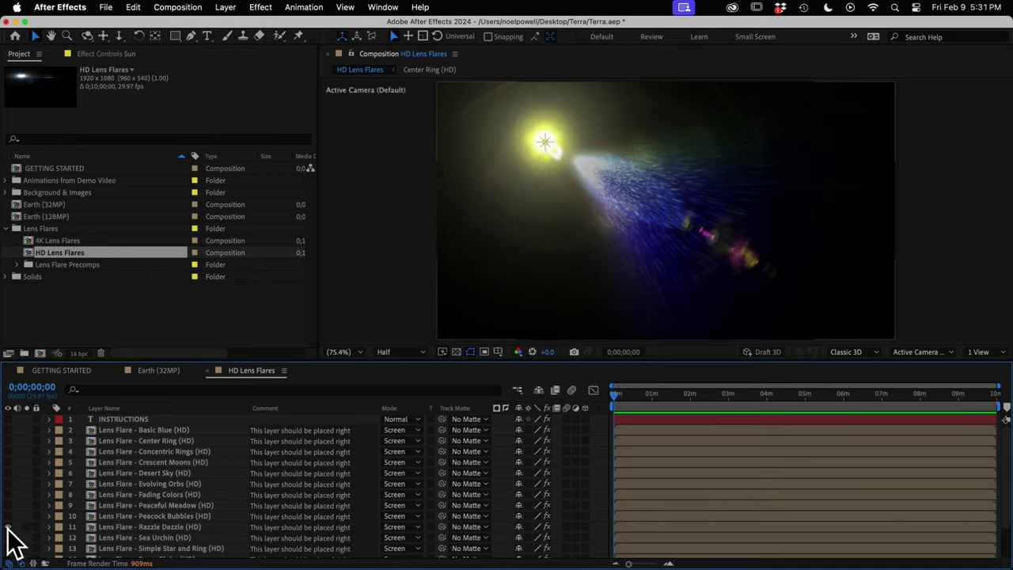
{"action": "left_click", "coordinate": [8, 527]}
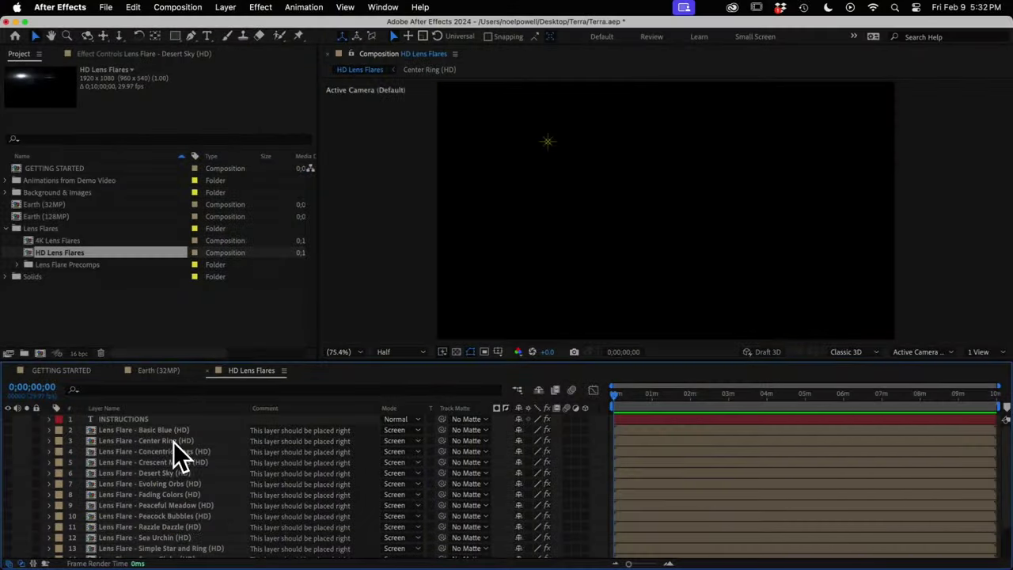
- Paste the Lens Flare - Center Ring (HD) layer into Earth (32MP) above Lens Flare and make it visible
{"action": "left_click", "coordinate": [173, 442]}
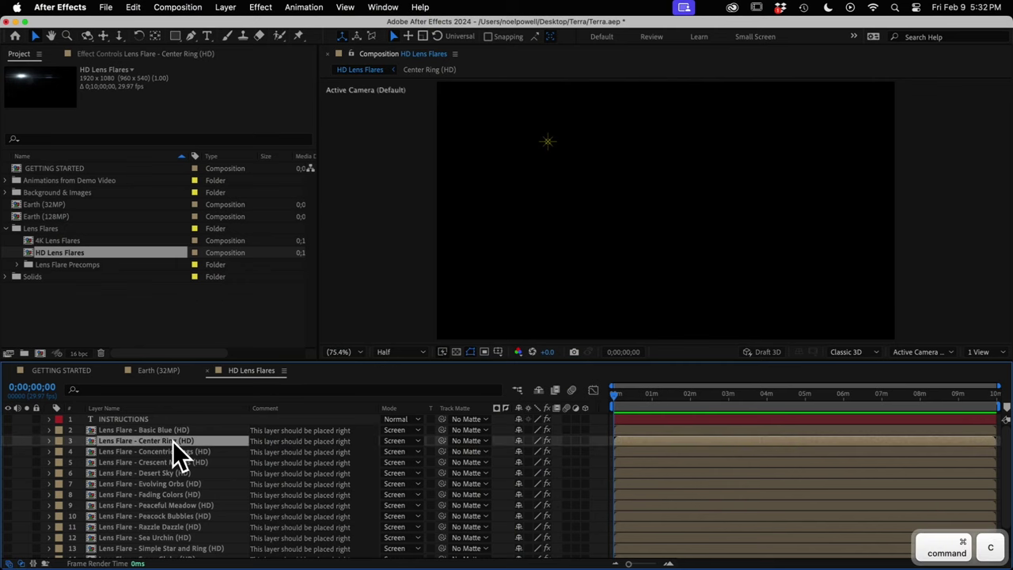
{"action": "left_click", "coordinate": [154, 371]}
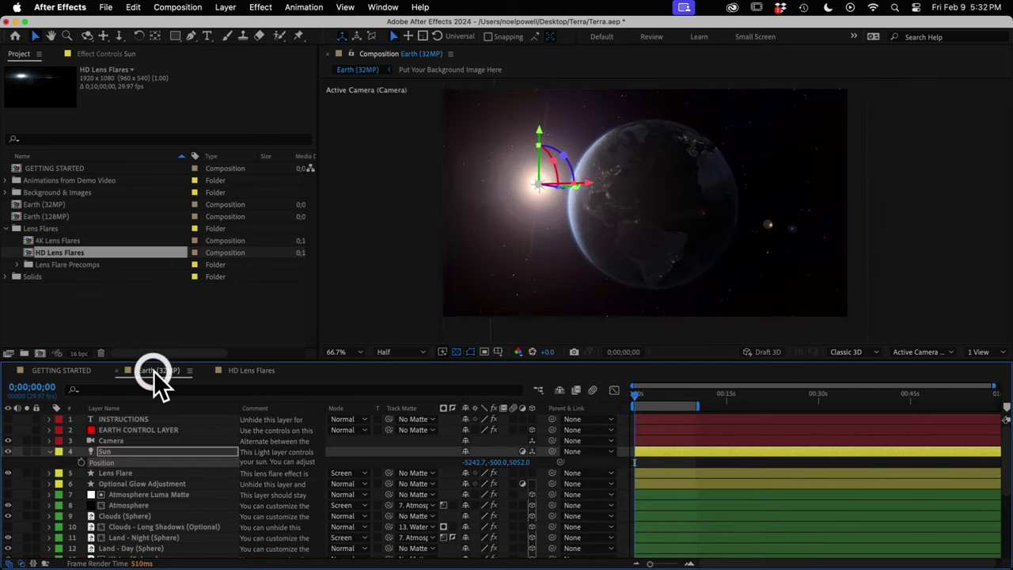
{"action": "left_click", "coordinate": [117, 474]}
{"action": "key", "text": "super+v"}
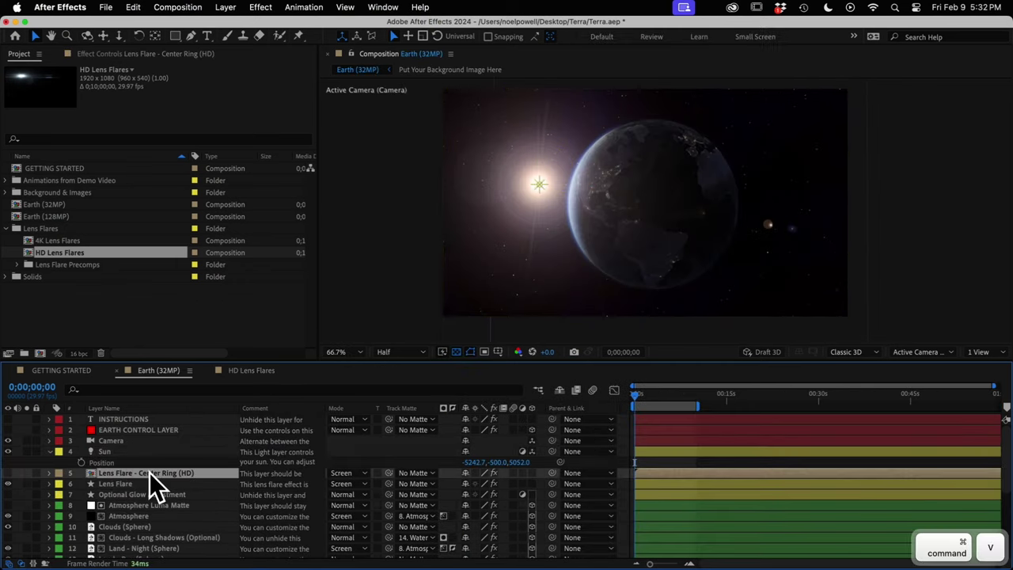
{"action": "left_click", "coordinate": [8, 473]}
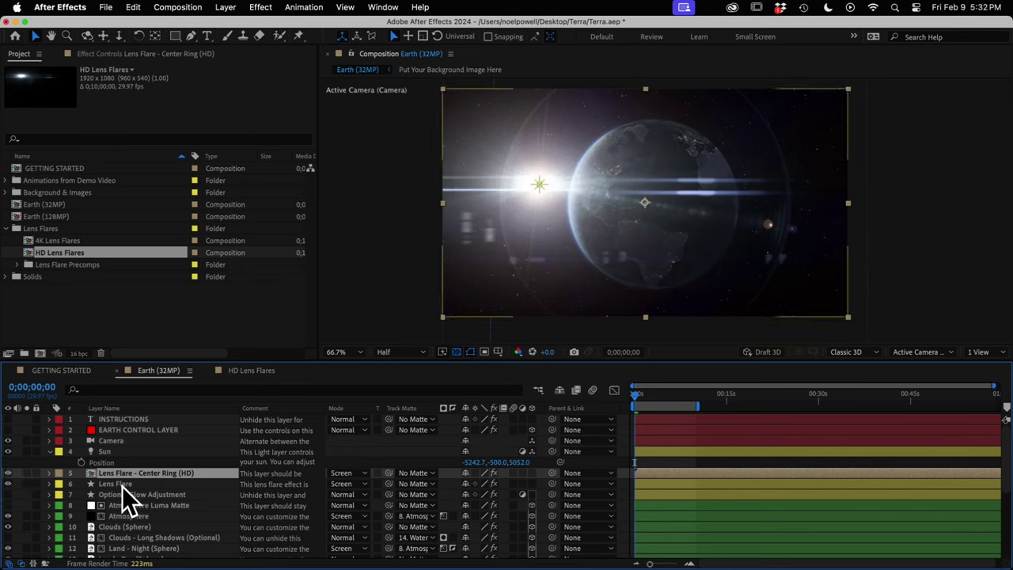
- Toggle the flare layers on and off to compare looks, then show the Center Ring flare's effect settings
{"action": "left_click", "coordinate": [8, 484]}
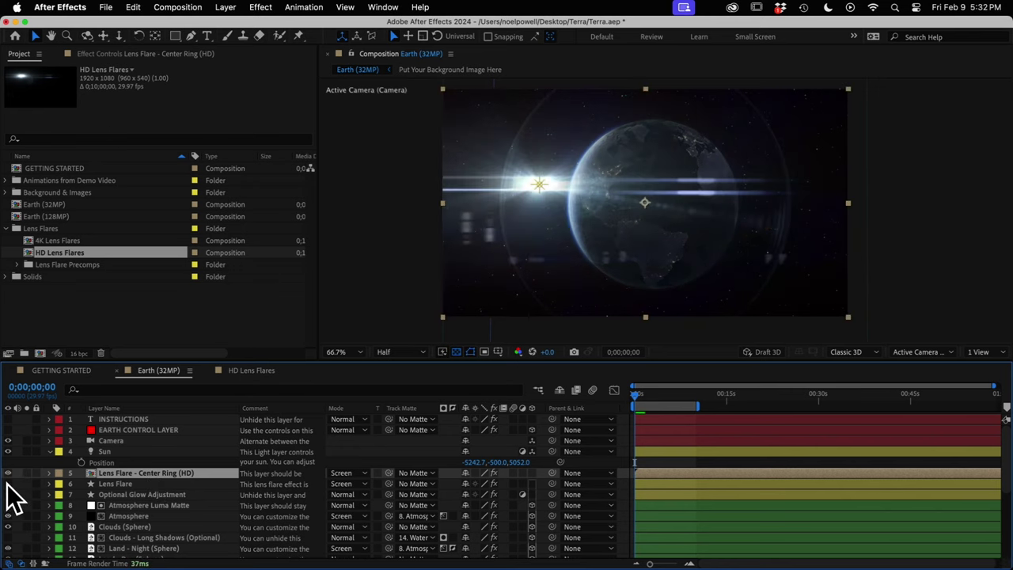
{"action": "left_click", "coordinate": [8, 484]}
{"action": "left_click", "coordinate": [8, 484]}
{"action": "left_click", "coordinate": [8, 483]}
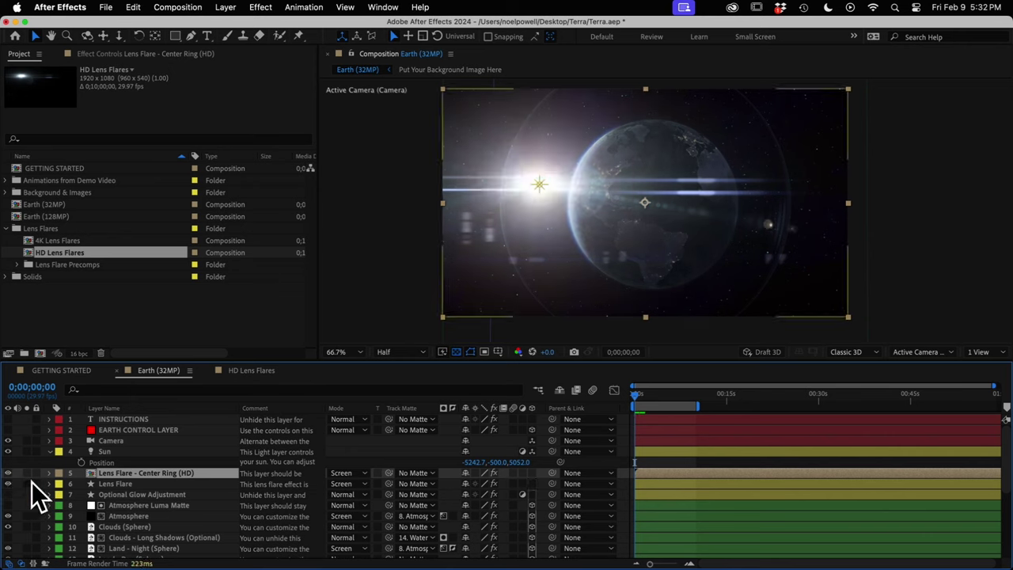
{"action": "left_click", "coordinate": [141, 471]}
{"action": "left_click", "coordinate": [110, 54]}
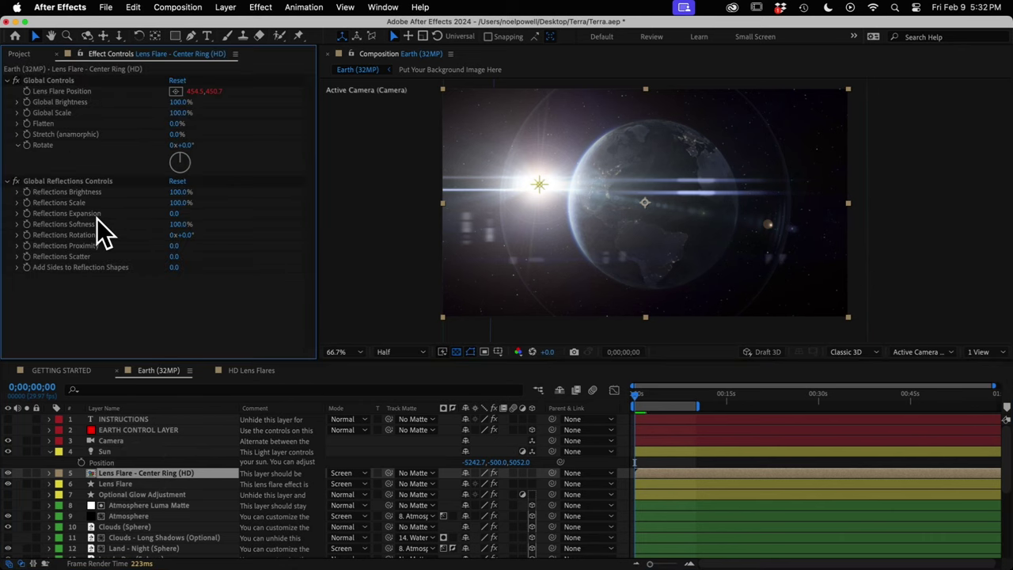
{"action": "left_click", "coordinate": [52, 81]}
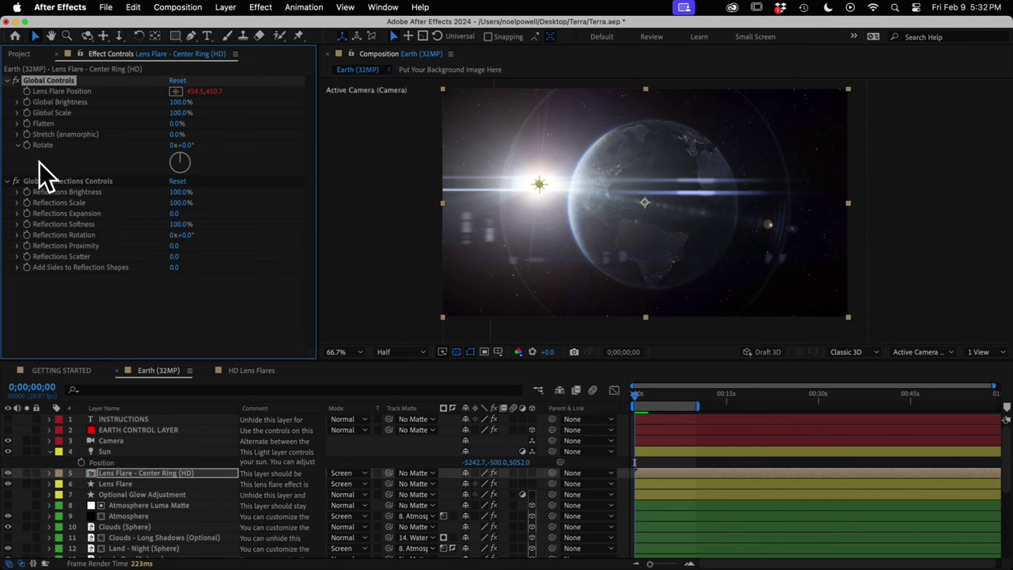
{"action": "mouse_move", "coordinate": [181, 102]}
{"action": "left_mouse_down"}
{"action": "mouse_move", "coordinate": [149, 103]}
{"action": "mouse_move", "coordinate": [293, 121]}
{"action": "left_mouse_up"}
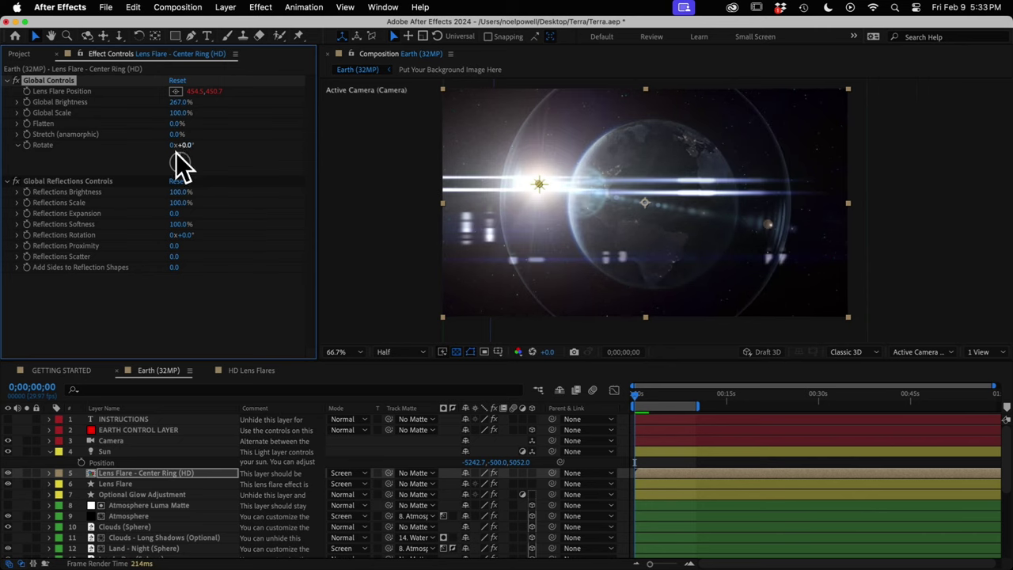
{"action": "left_click", "coordinate": [71, 181]}
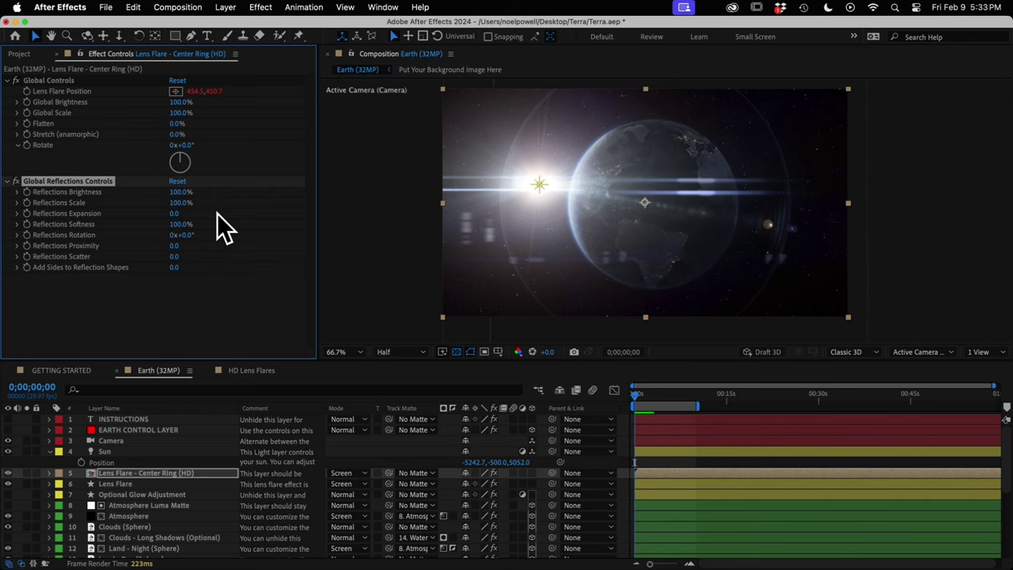
{"action": "left_click", "coordinate": [116, 473]}
- Open the Center Ring (HD) precomp, browse the Lens Flare Precomps folder, and return to HD Lens Flares
{"action": "double_click", "coordinate": [141, 478]}
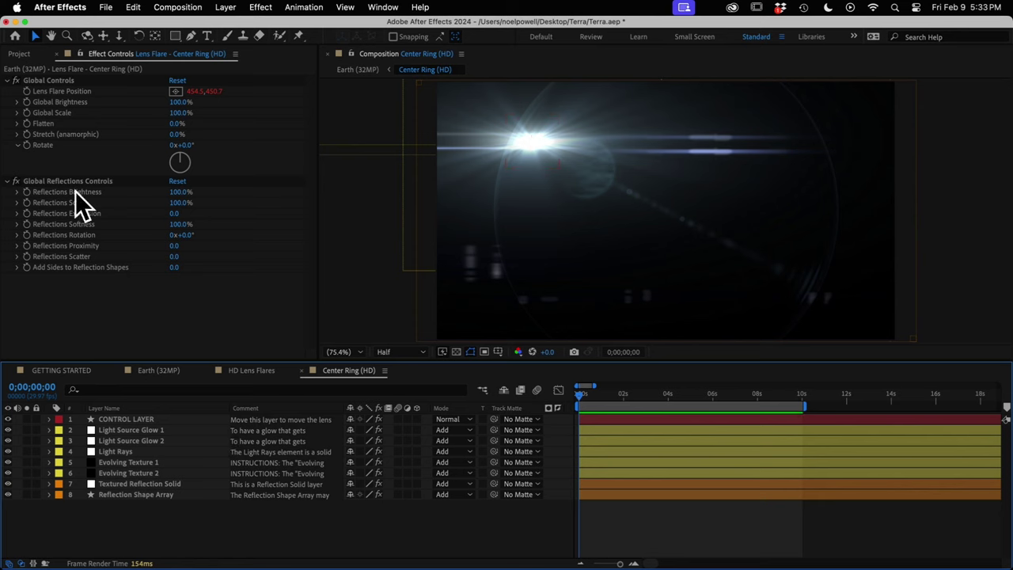
{"action": "left_click", "coordinate": [16, 54]}
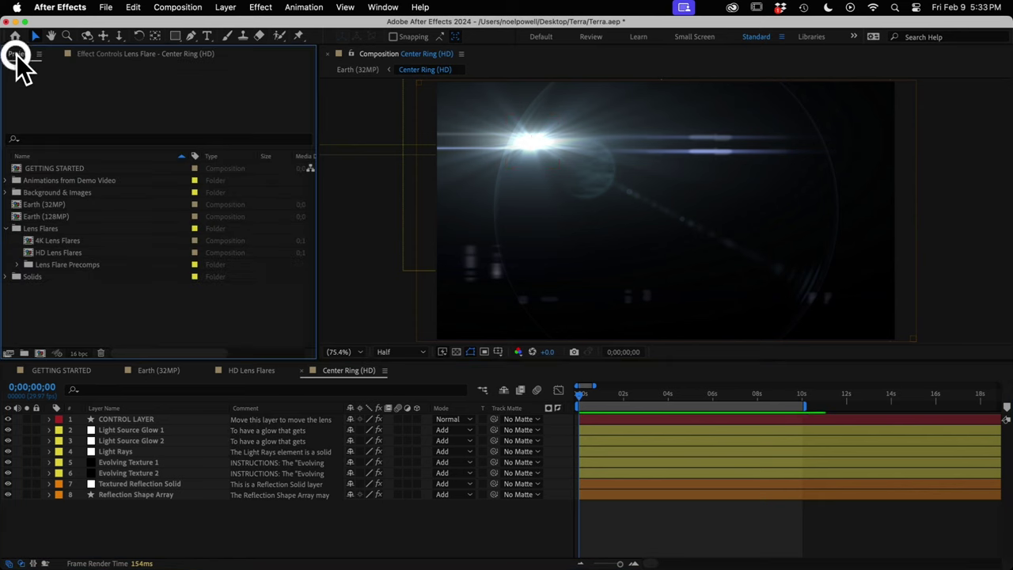
{"action": "left_click", "coordinate": [67, 266]}
{"action": "left_click", "coordinate": [16, 264]}
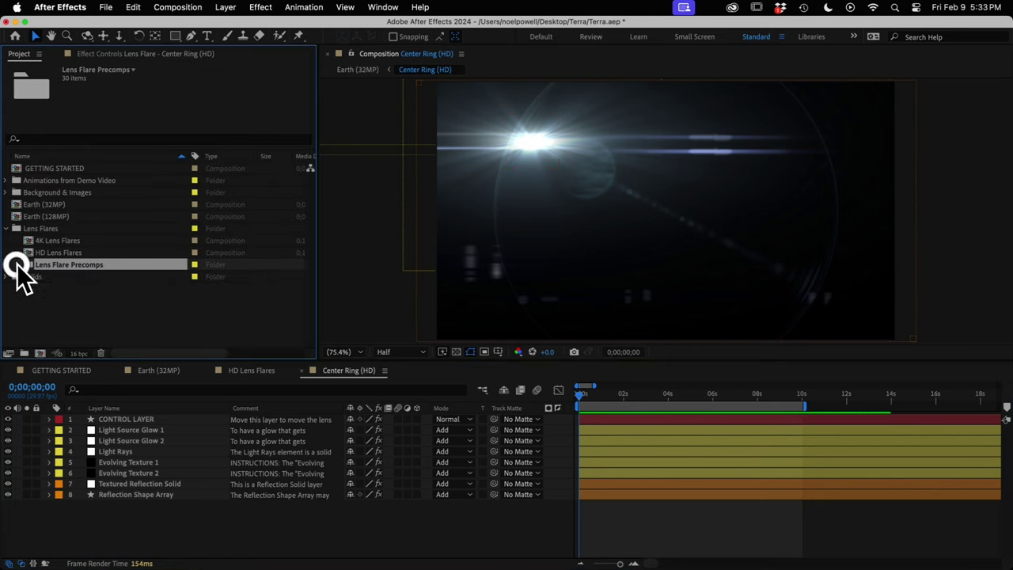
{"action": "scroll", "coordinate": [68, 304], "scroll_direction": "up", "scroll_amount": 1}
{"action": "left_click", "coordinate": [16, 182]}
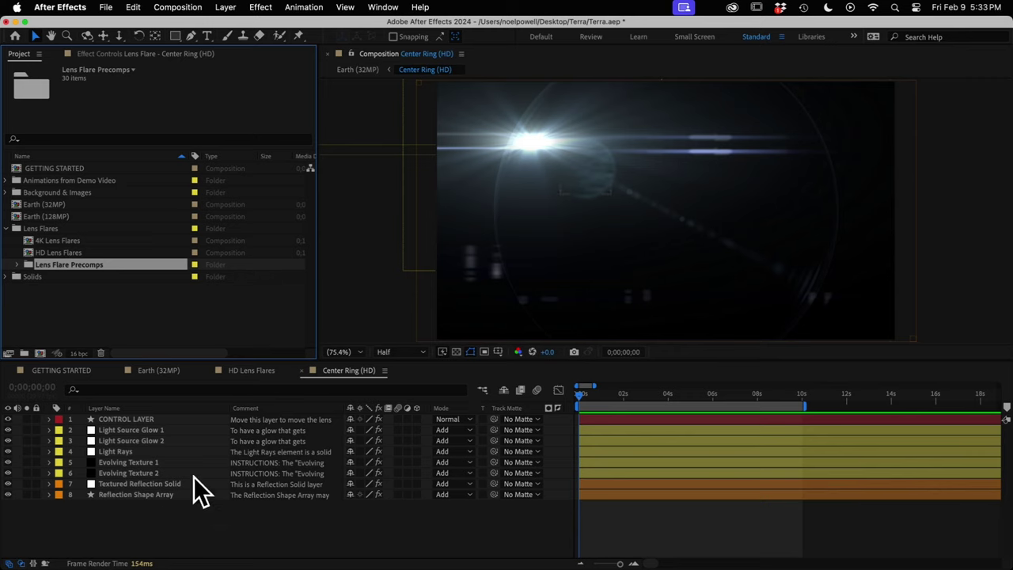
{"action": "left_click", "coordinate": [250, 372]}
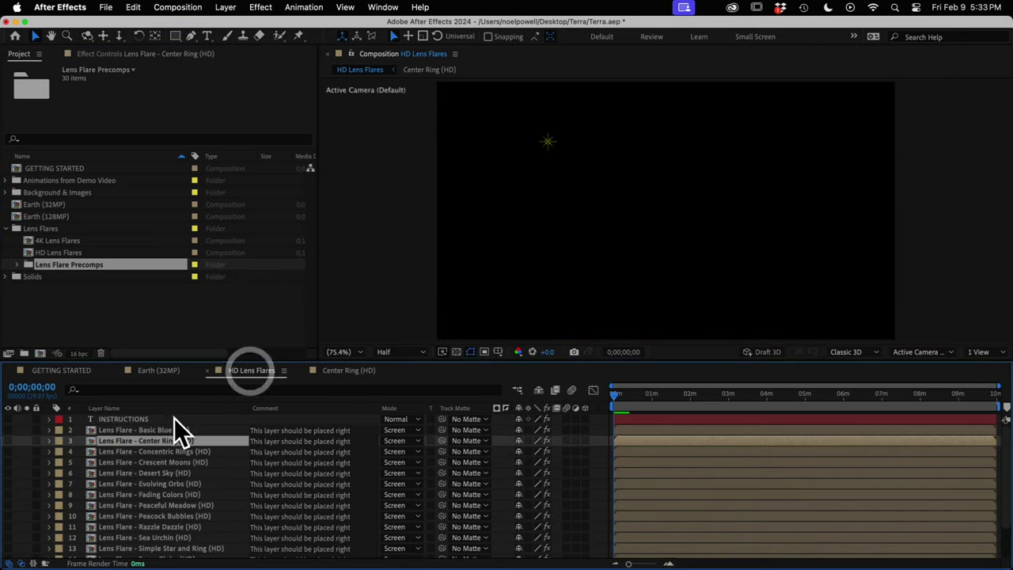
- Open the Evolving Orbs (HD) precomp and inspect the Warped Ring layer's effect settings
{"action": "left_click", "coordinate": [160, 482]}
{"action": "double_click", "coordinate": [163, 483]}
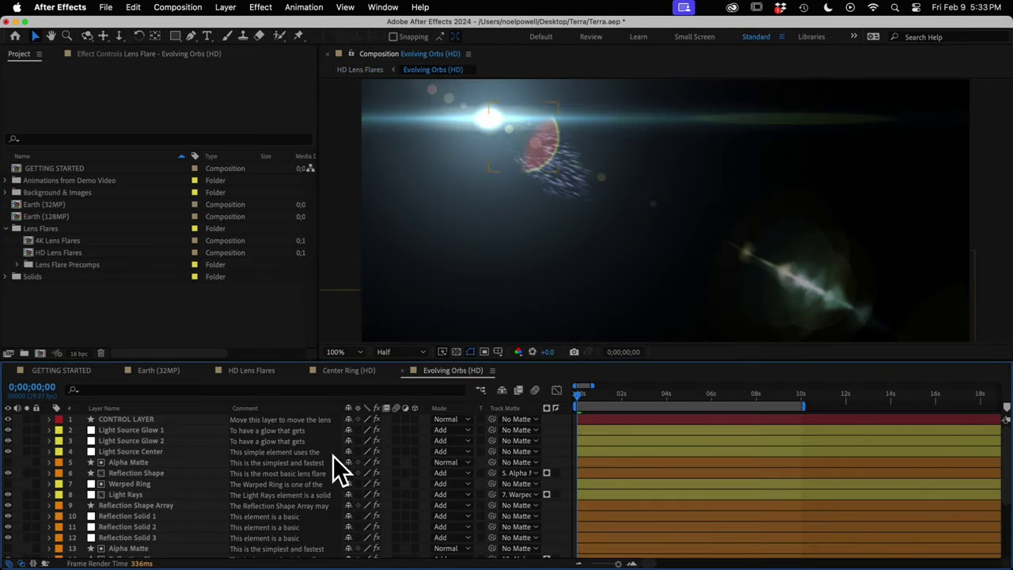
{"action": "scroll", "coordinate": [166, 515], "scroll_direction": "down", "scroll_amount": 5}
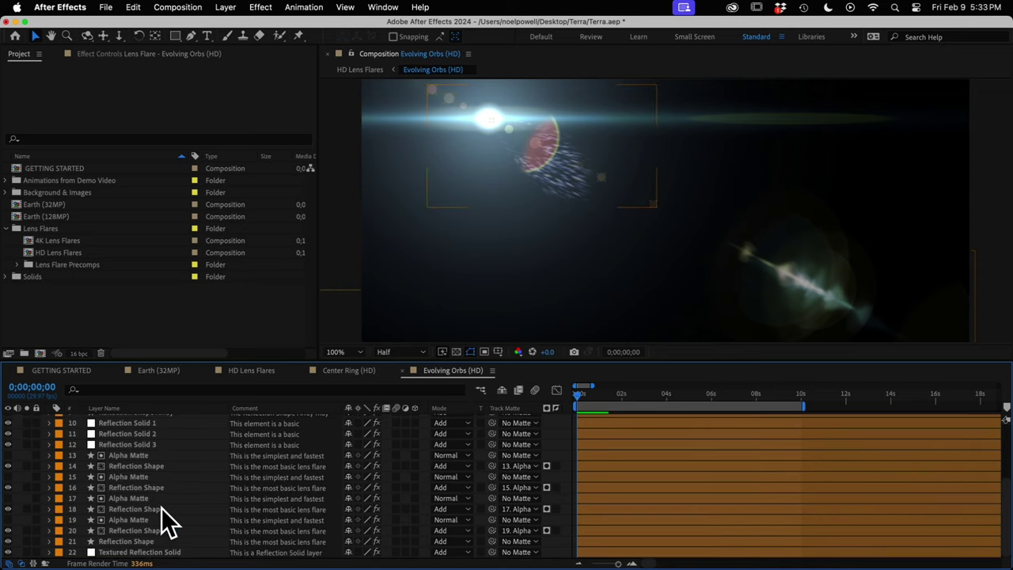
{"action": "scroll", "coordinate": [166, 519], "scroll_direction": "up", "scroll_amount": 5}
{"action": "left_click", "coordinate": [129, 485]}
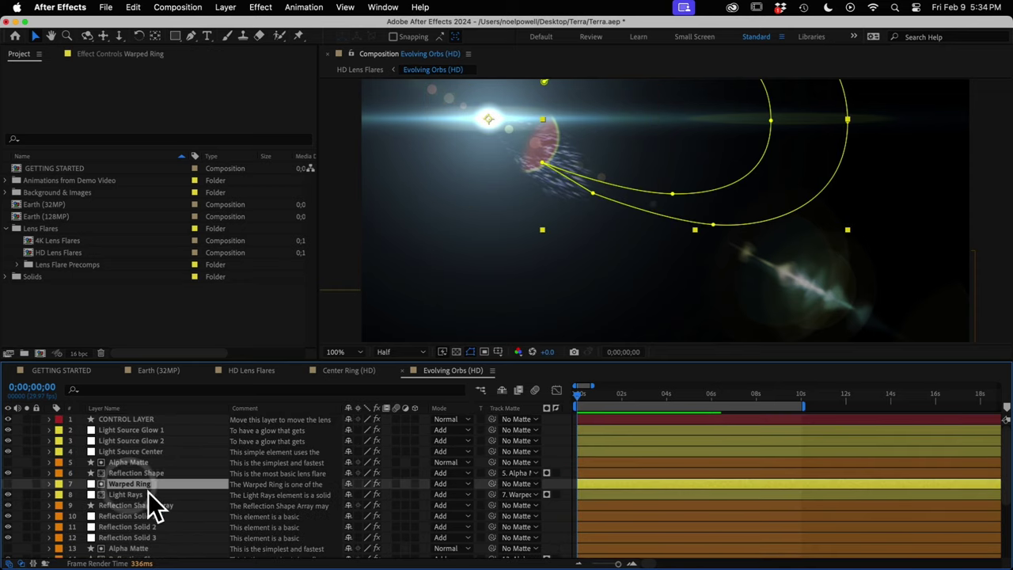
{"action": "left_click", "coordinate": [95, 55]}
{"action": "scroll", "coordinate": [60, 314], "scroll_direction": "down", "scroll_amount": 5}
{"action": "scroll", "coordinate": [60, 314], "scroll_direction": "up", "scroll_amount": 5}
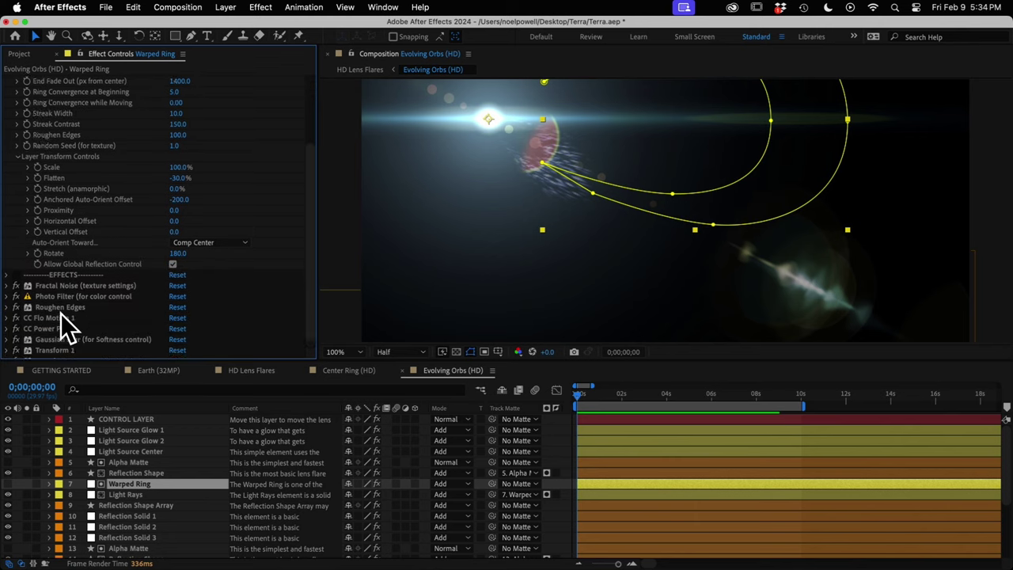
- Inspect the Light Rays and Light Source Center layers, then view Composition Settings without changes
{"action": "left_click", "coordinate": [125, 494]}
{"action": "scroll", "coordinate": [62, 247], "scroll_direction": "down", "scroll_amount": 3}
{"action": "scroll", "coordinate": [62, 247], "scroll_direction": "up", "scroll_amount": 3}
{"action": "left_click", "coordinate": [127, 452]}
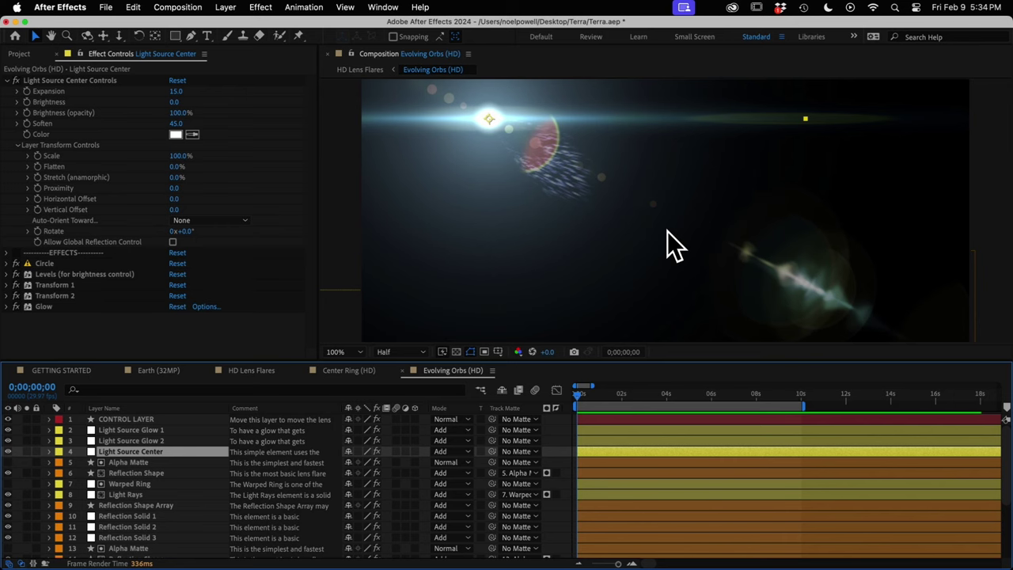
{"action": "key", "text": "super+k"}
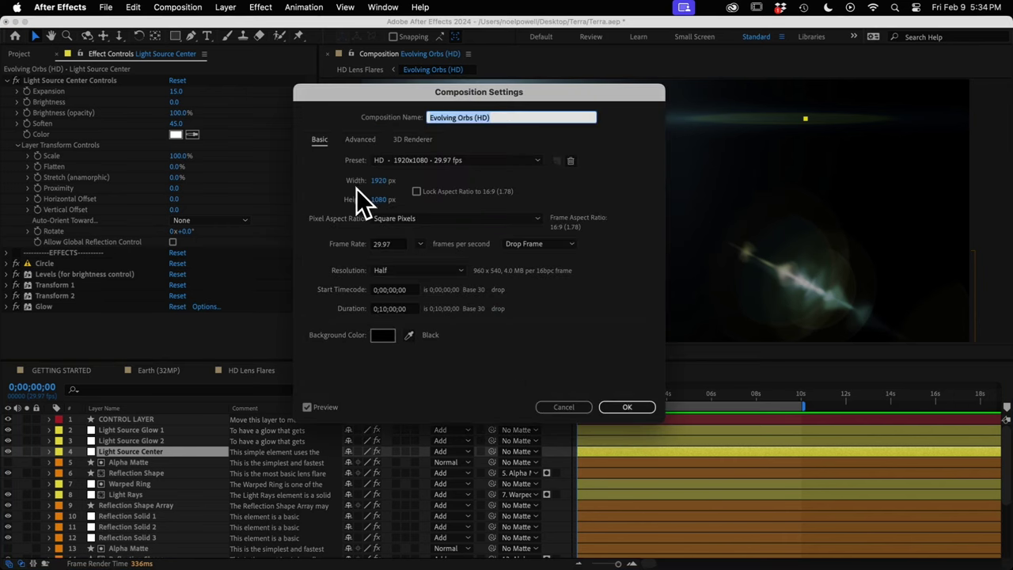
{"action": "left_click", "coordinate": [621, 407]}
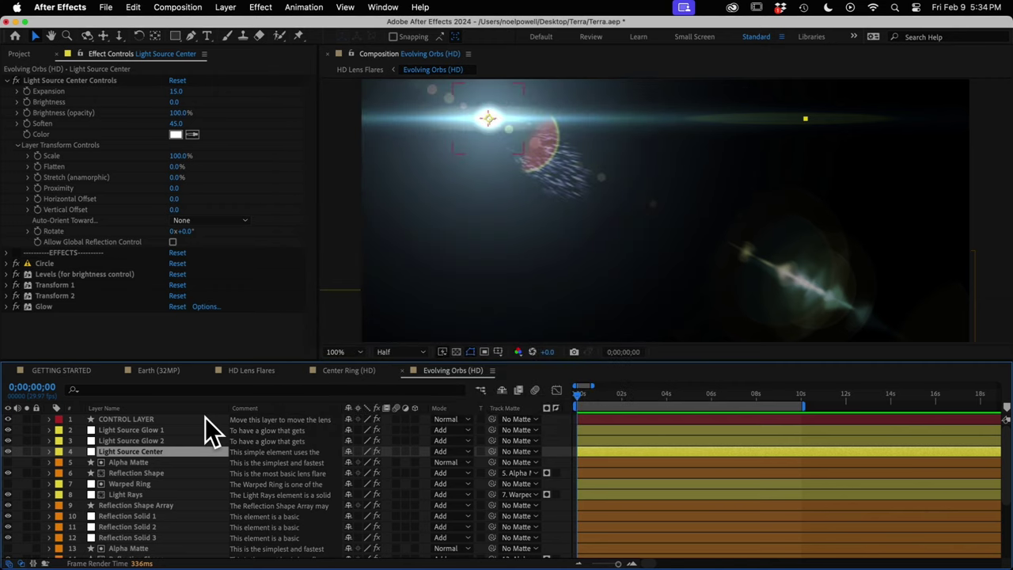
- Close the Evolving Orbs (HD), Center Ring (HD) and HD Lens Flares composition tabs
{"action": "left_click", "coordinate": [403, 371]}
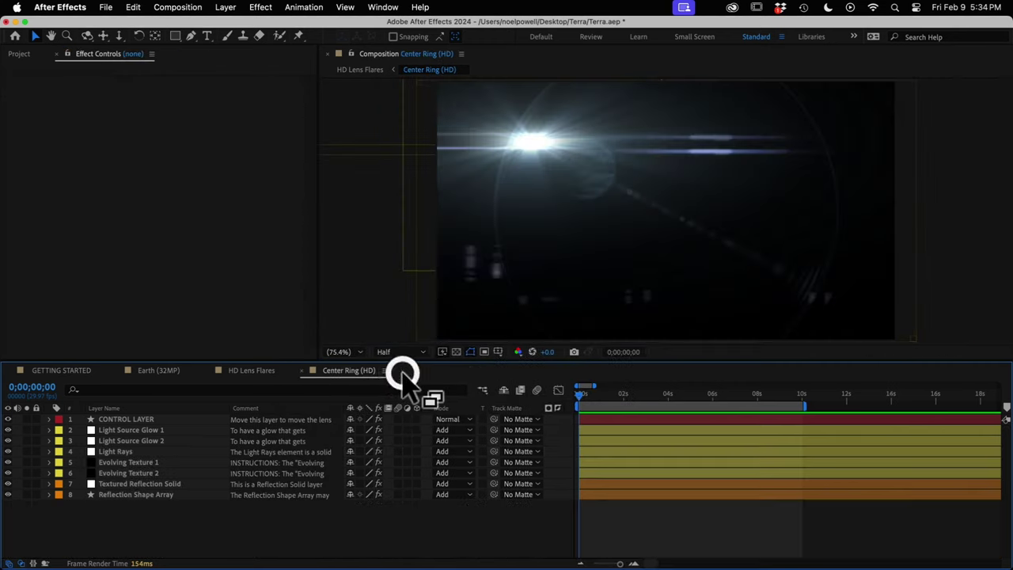
{"action": "left_click", "coordinate": [303, 371]}
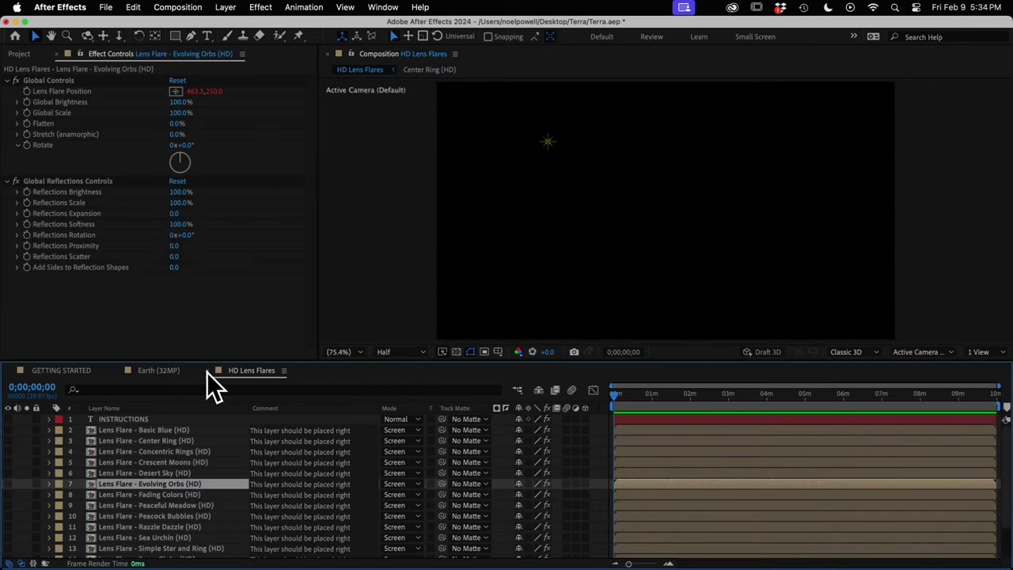
{"action": "left_click", "coordinate": [206, 370]}
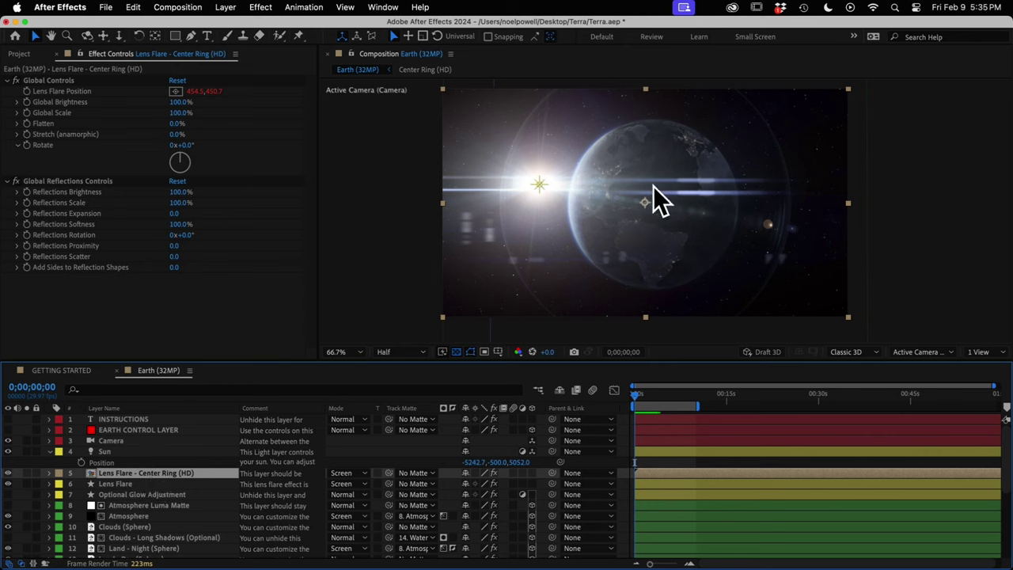
- Orbit the camera so the flare sits over the globe, then show the Lens Flare layer's settings
{"action": "key", "text": "c"}
{"action": "left_click_drag", "start_coordinate": [658, 201], "coordinate": [644, 176]}
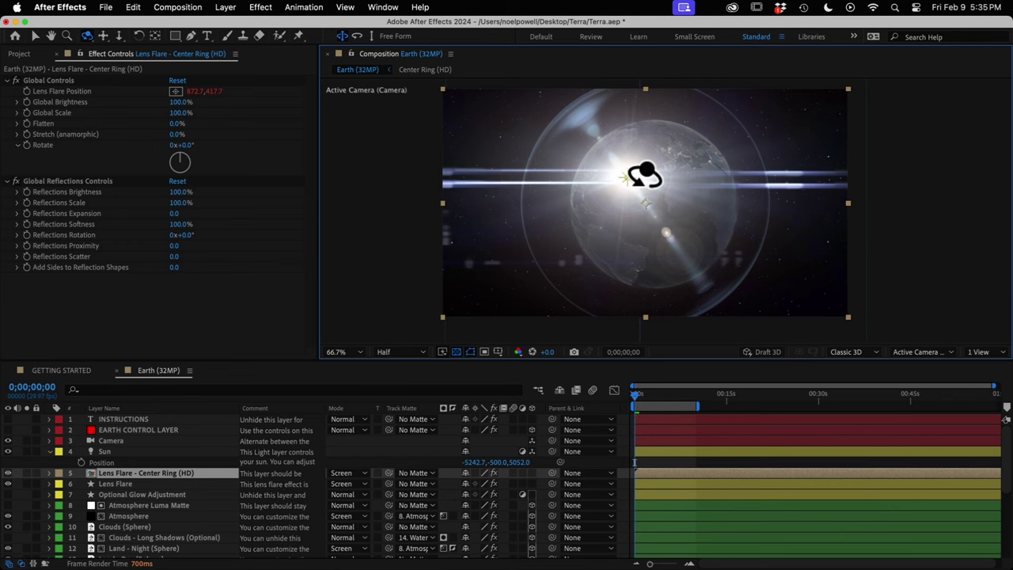
{"action": "left_click", "coordinate": [51, 102]}
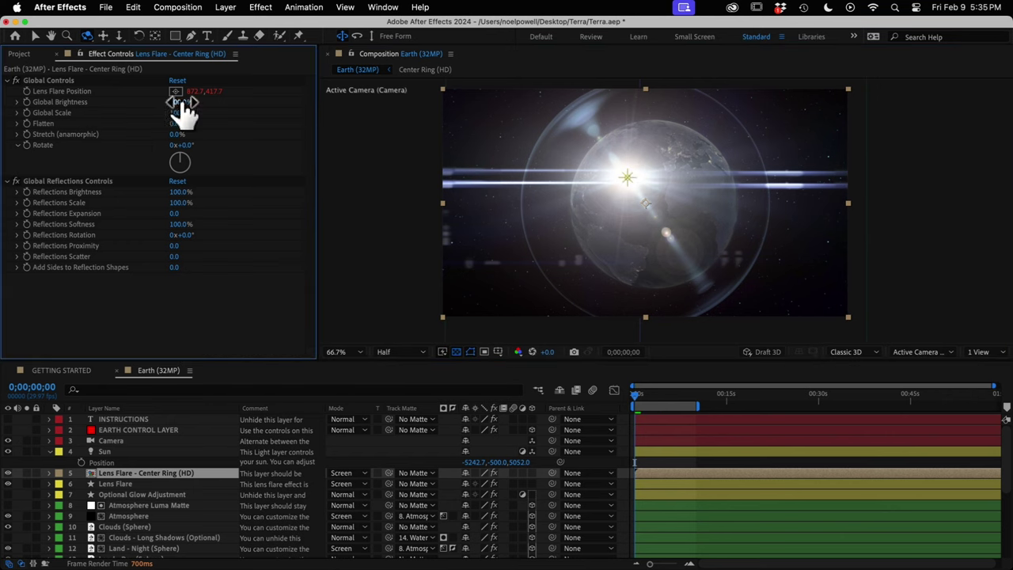
{"action": "left_click", "coordinate": [114, 484]}
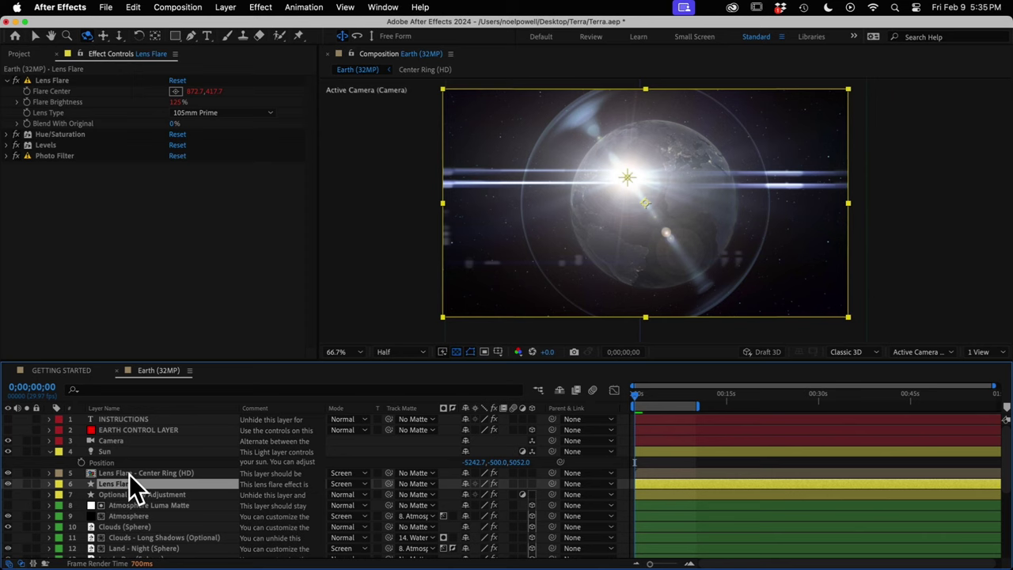
- Move the Sun light far off to the left so it side-lights the Earth
{"action": "left_click", "coordinate": [105, 451]}
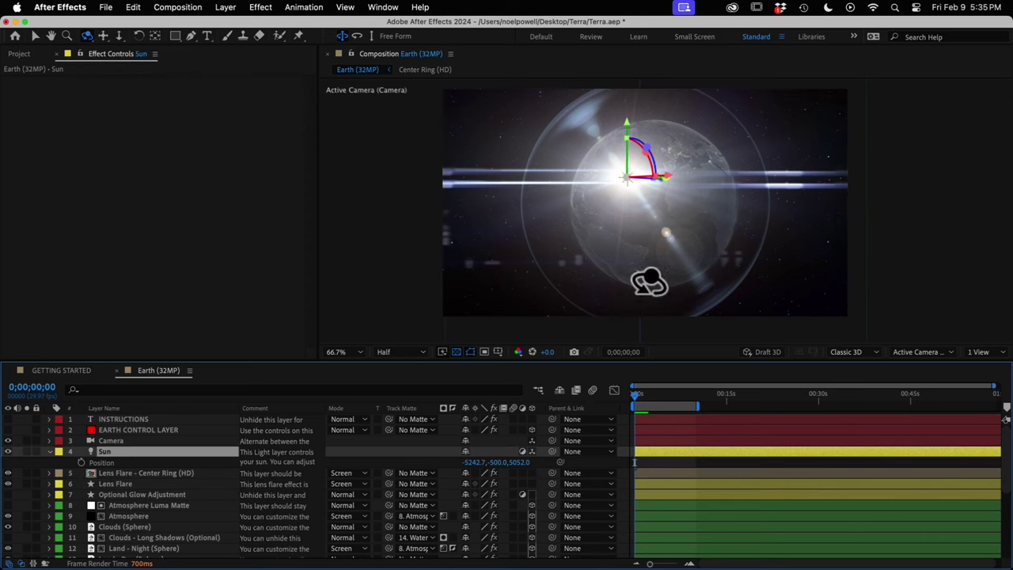
{"action": "scroll", "coordinate": [668, 208], "scroll_direction": "down", "scroll_amount": 6}
{"action": "key", "text": "v"}
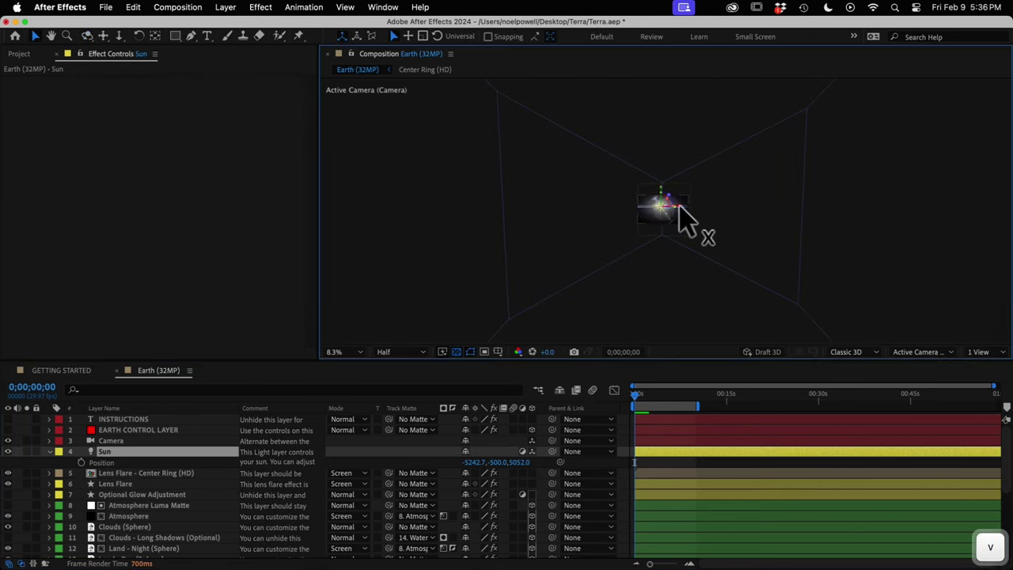
{"action": "left_click_drag", "start_coordinate": [561, 215], "coordinate": [364, 222]}
{"action": "scroll", "coordinate": [636, 216], "scroll_direction": "up", "scroll_amount": 2}
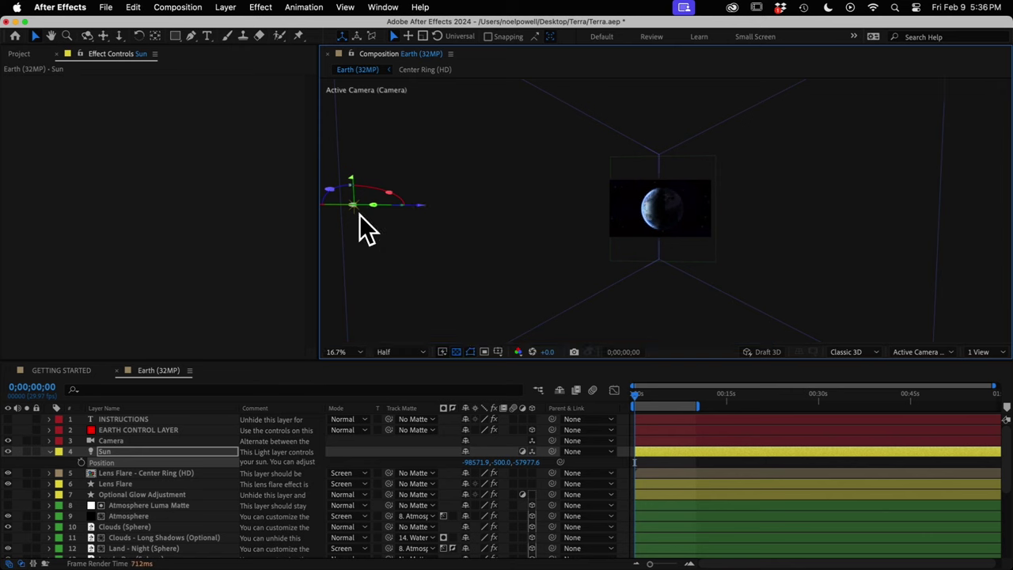
{"action": "scroll", "coordinate": [465, 236], "scroll_direction": "down", "scroll_amount": 2}
{"action": "left_click_drag", "start_coordinate": [470, 208], "coordinate": [75, 245]}
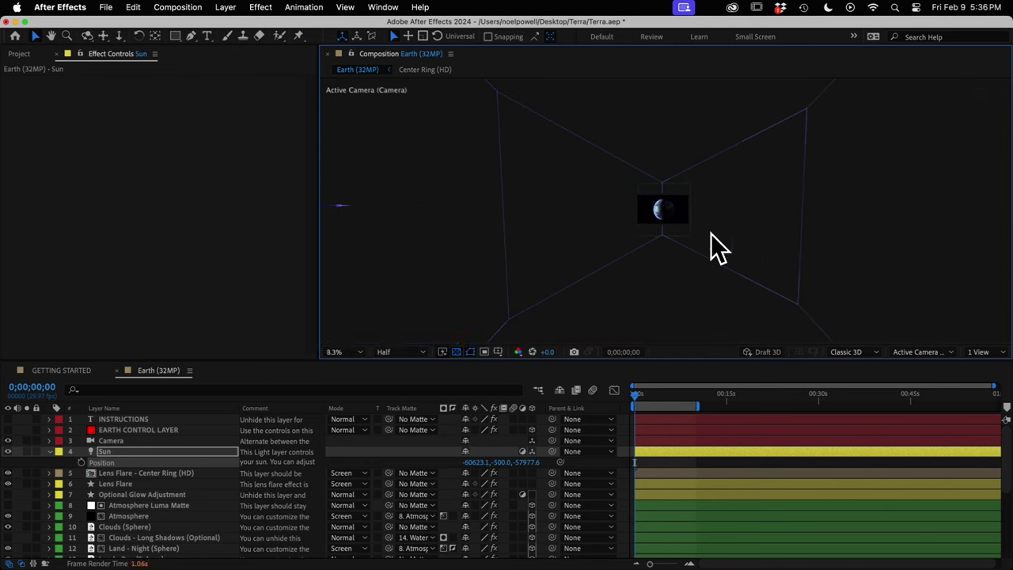
{"action": "scroll", "coordinate": [663, 224], "scroll_direction": "up", "scroll_amount": 6}
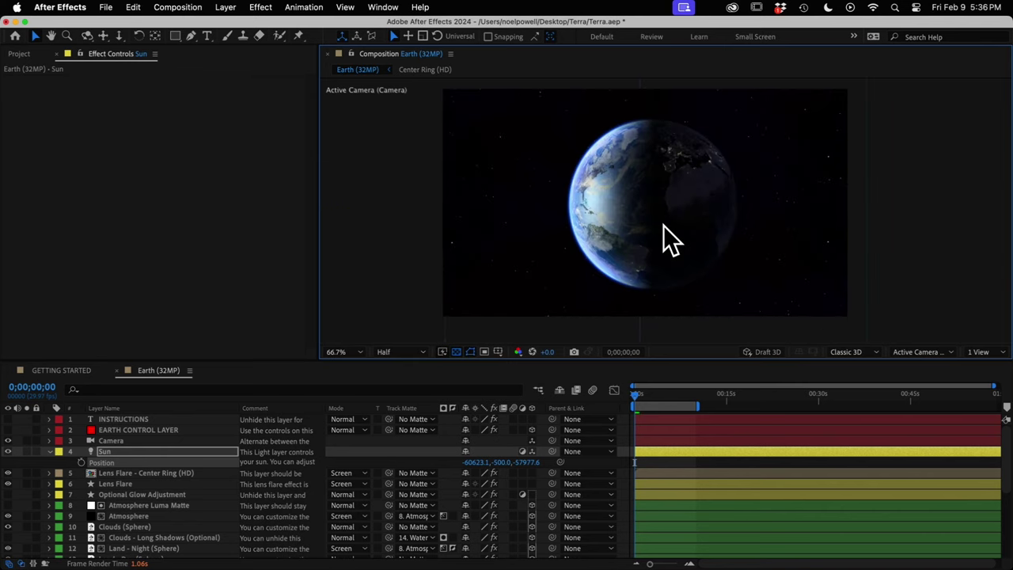
- Remove the Lens Flare - Center Ring flare layer from Earth (32MP)
{"action": "mouse_move", "coordinate": [653, 475]}
{"action": "left_mouse_down"}
{"action": "mouse_move", "coordinate": [638, 475]}
{"action": "mouse_move", "coordinate": [663, 473]}
{"action": "mouse_move", "coordinate": [663, 484]}
{"action": "mouse_move", "coordinate": [650, 477]}
{"action": "left_mouse_up"}
{"action": "left_click", "coordinate": [665, 483]}
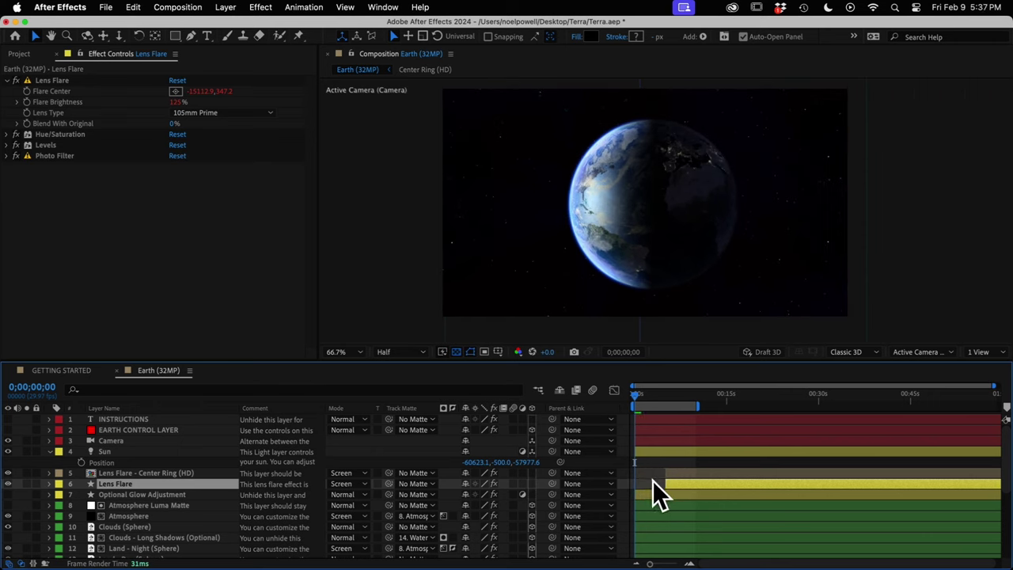
{"action": "left_click", "coordinate": [151, 474]}
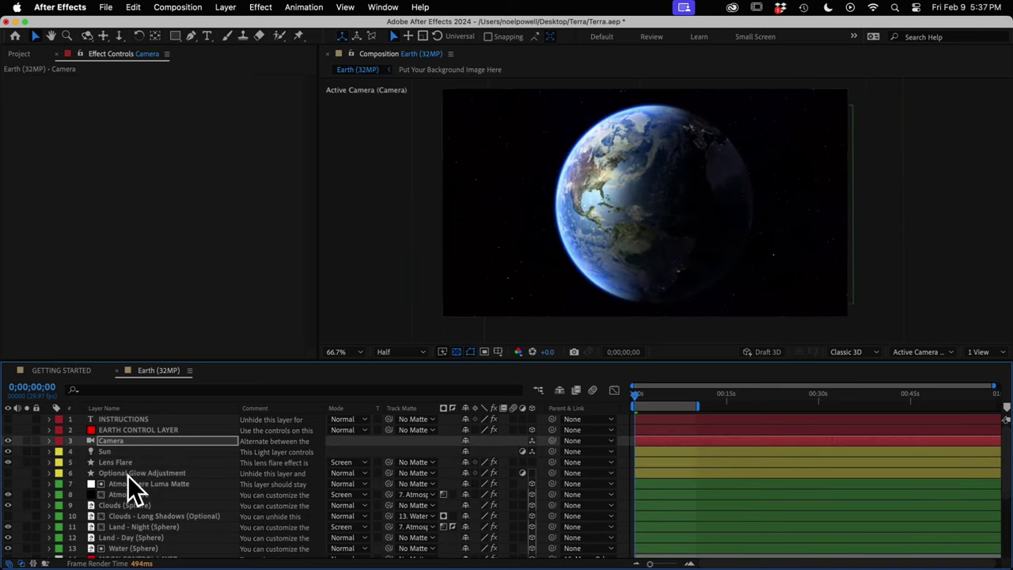
{"action": "left_click", "coordinate": [128, 475]}
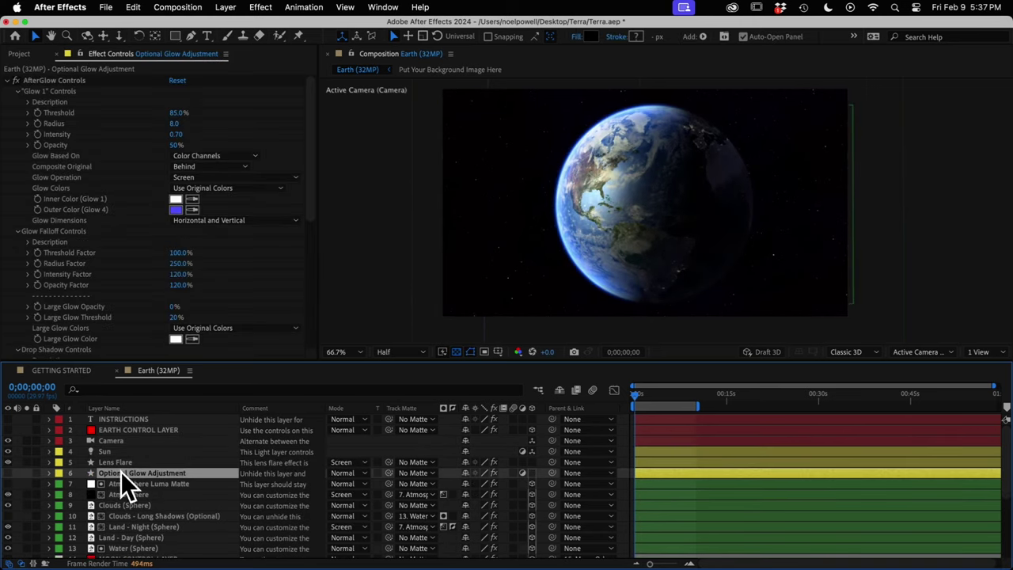
- Turn on Optional Glow Adjustment and set AfterGlow Radius 34, Intensity 1.60 and Threshold 89%
{"action": "left_click", "coordinate": [7, 473]}
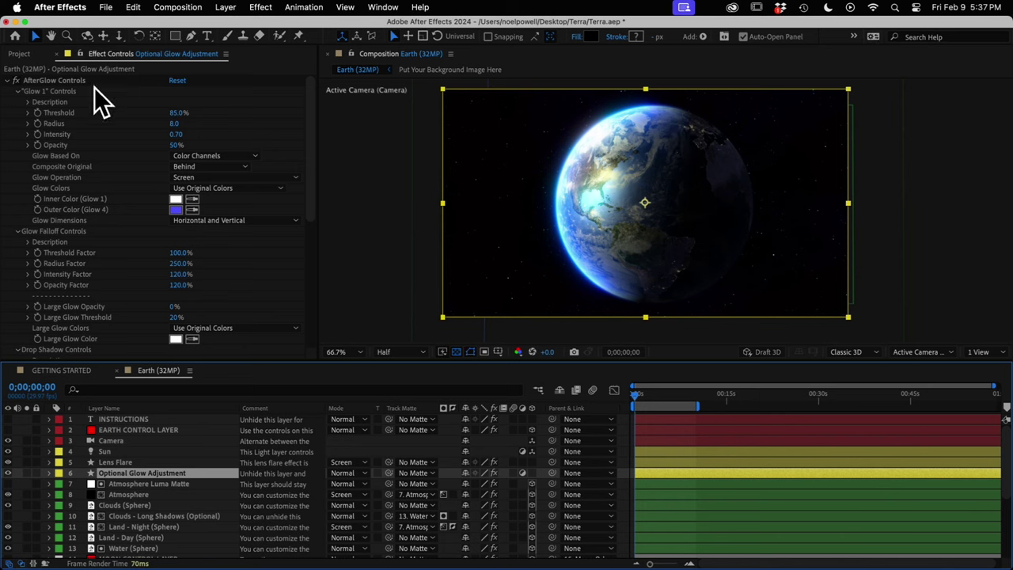
{"action": "left_click", "coordinate": [49, 82]}
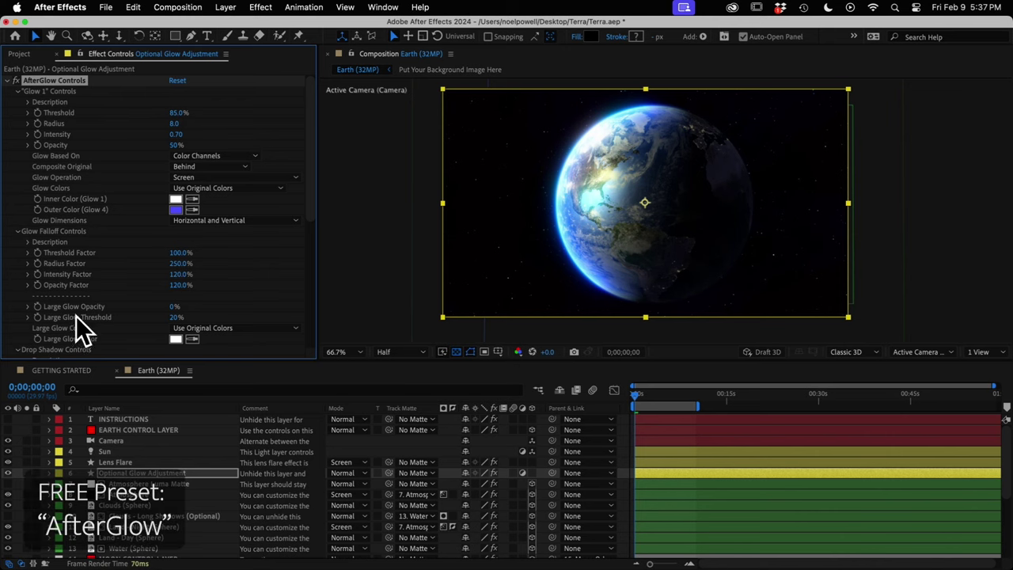
{"action": "mouse_move", "coordinate": [174, 123]}
{"action": "left_mouse_down"}
{"action": "mouse_move", "coordinate": [191, 123]}
{"action": "mouse_move", "coordinate": [185, 135]}
{"action": "left_mouse_up"}
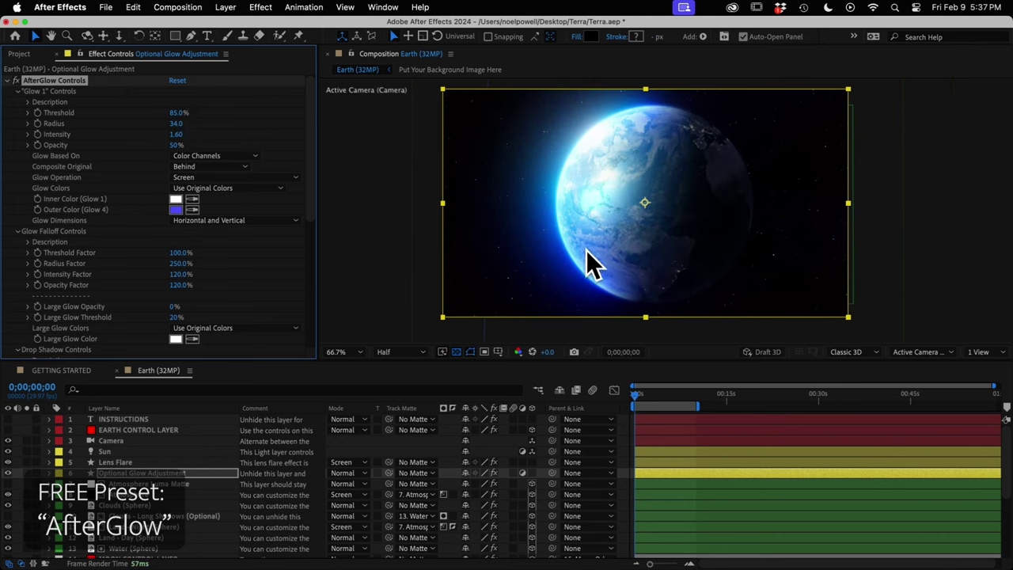
{"action": "left_click_drag", "start_coordinate": [179, 117], "coordinate": [182, 117]}
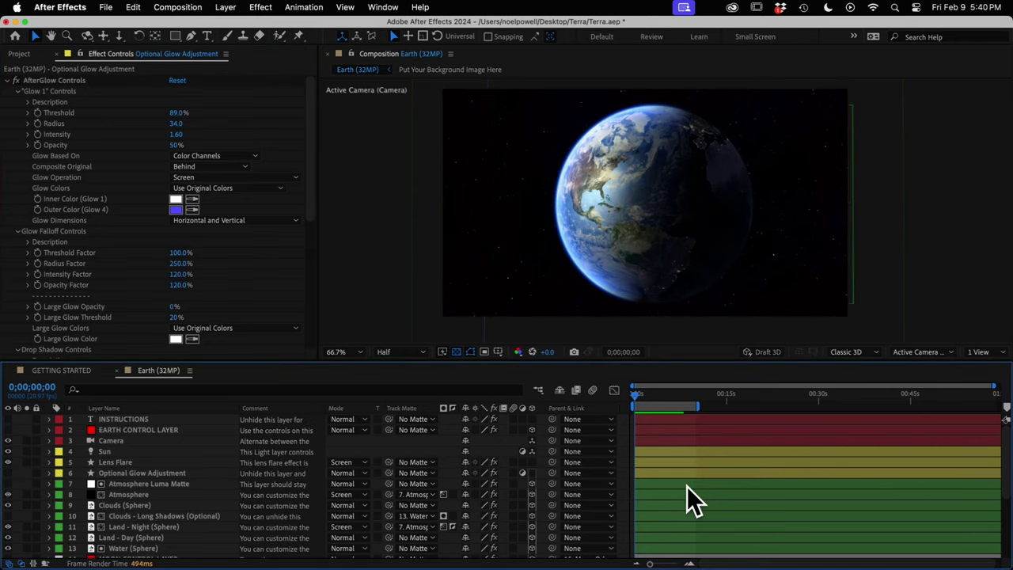
{"action": "scroll", "coordinate": [690, 516], "scroll_direction": "down", "scroll_amount": 3}
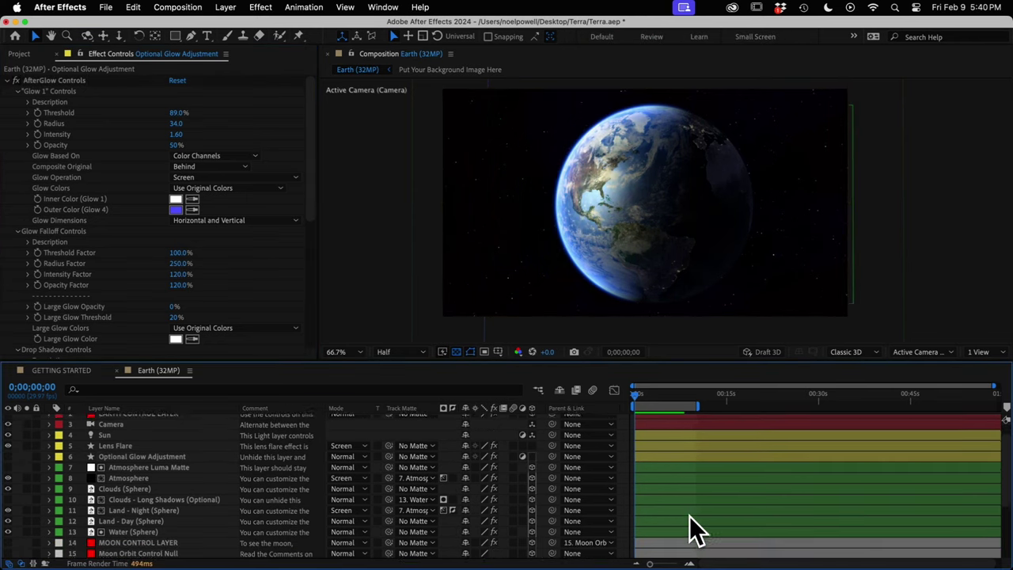
- Check the Atmosphere layer's blend mode list, leaving it on Screen
{"action": "left_click", "coordinate": [132, 467]}
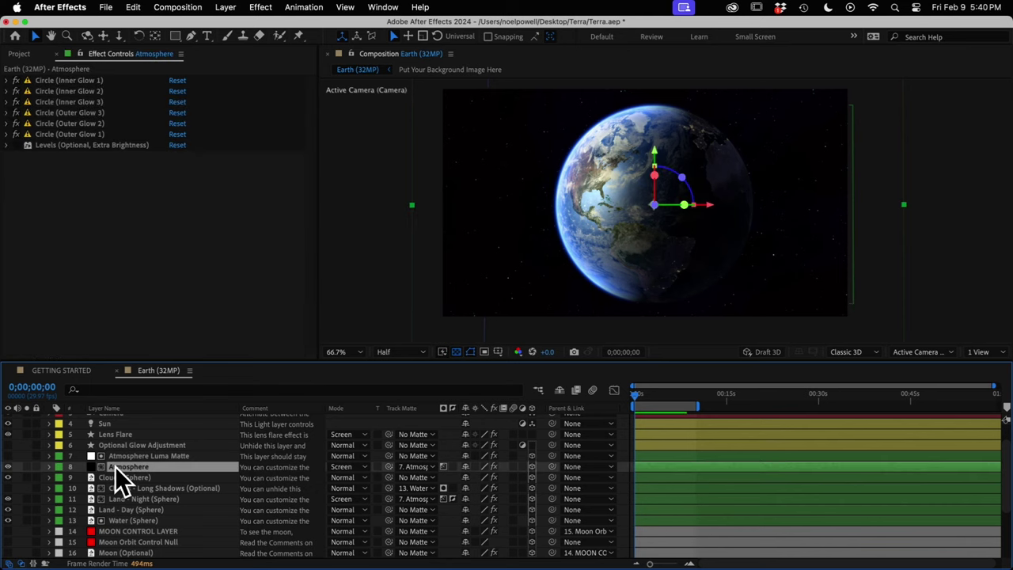
{"action": "scroll", "coordinate": [114, 442], "scroll_direction": "up", "scroll_amount": 3}
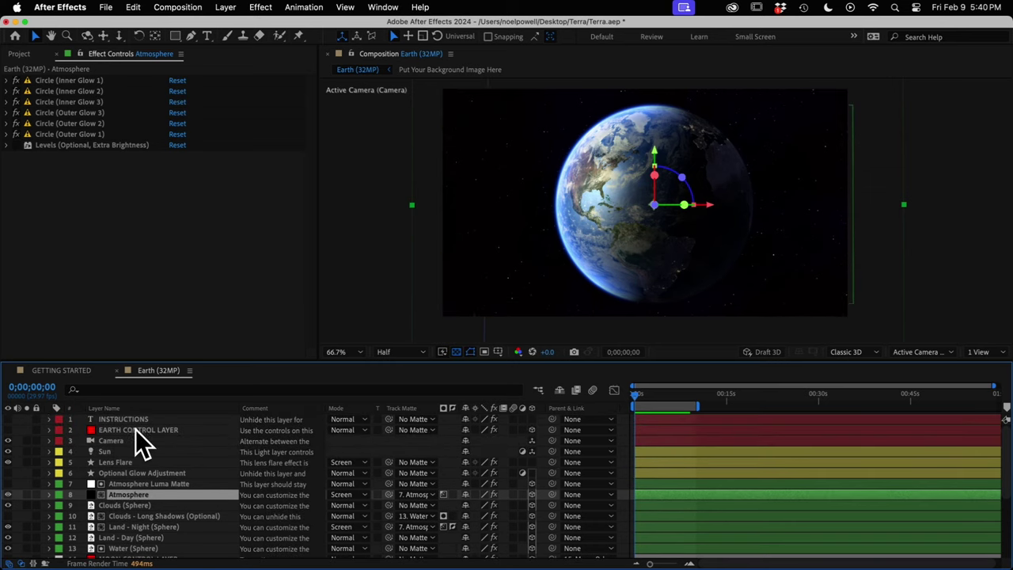
{"action": "left_click", "coordinate": [357, 494]}
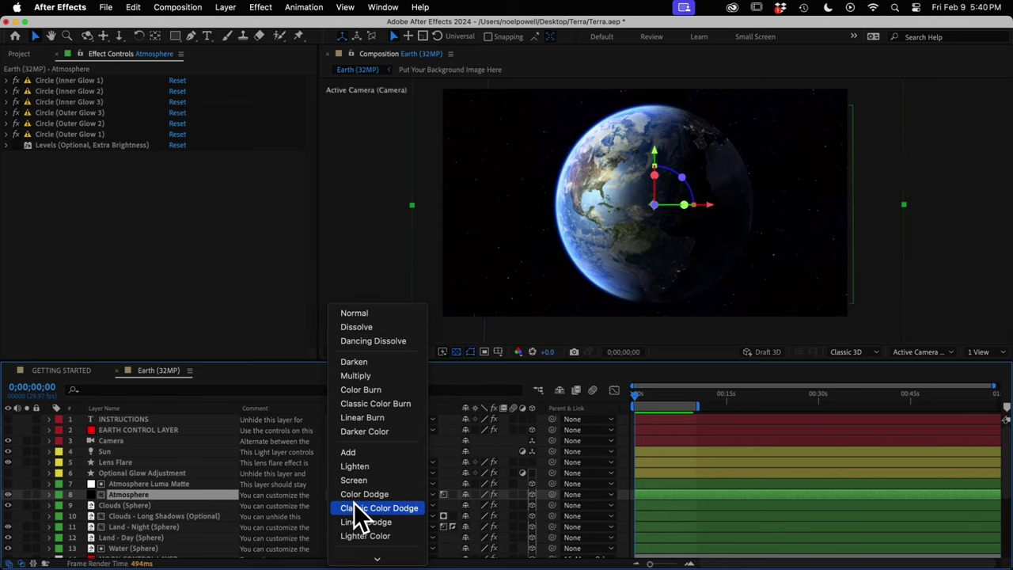
{"action": "left_click", "coordinate": [131, 492]}
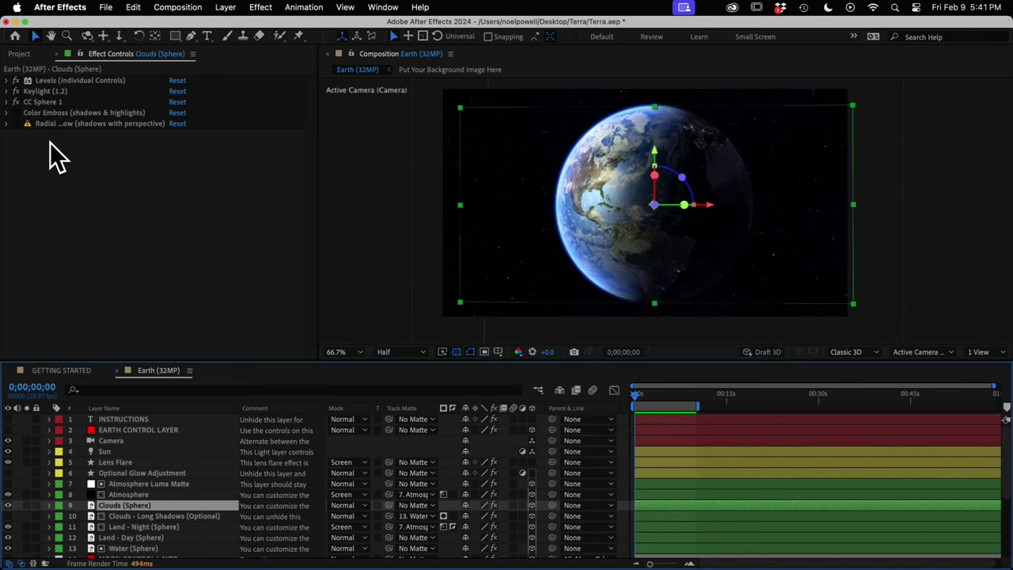
- Dolly the camera in and test Color Emboss at Direction 105°, leaving the effect off
{"action": "left_click", "coordinate": [41, 113]}
{"action": "left_click", "coordinate": [16, 113]}
{"action": "key", "text": "c"}
{"action": "left_click_drag", "start_coordinate": [657, 245], "coordinate": [556, 178]}
{"action": "key", "text": "v"}
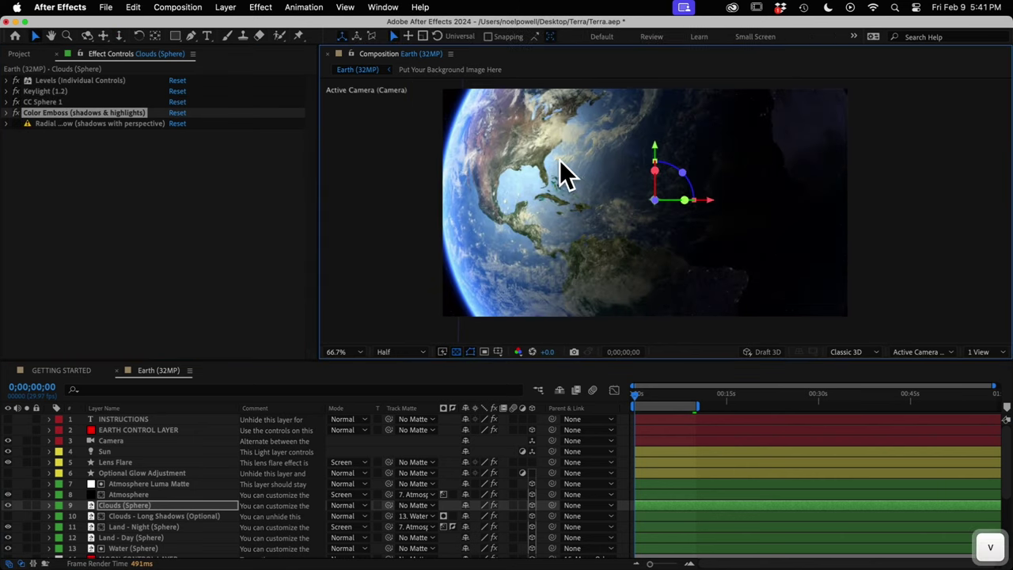
{"action": "left_click", "coordinate": [17, 114]}
{"action": "left_click", "coordinate": [8, 113]}
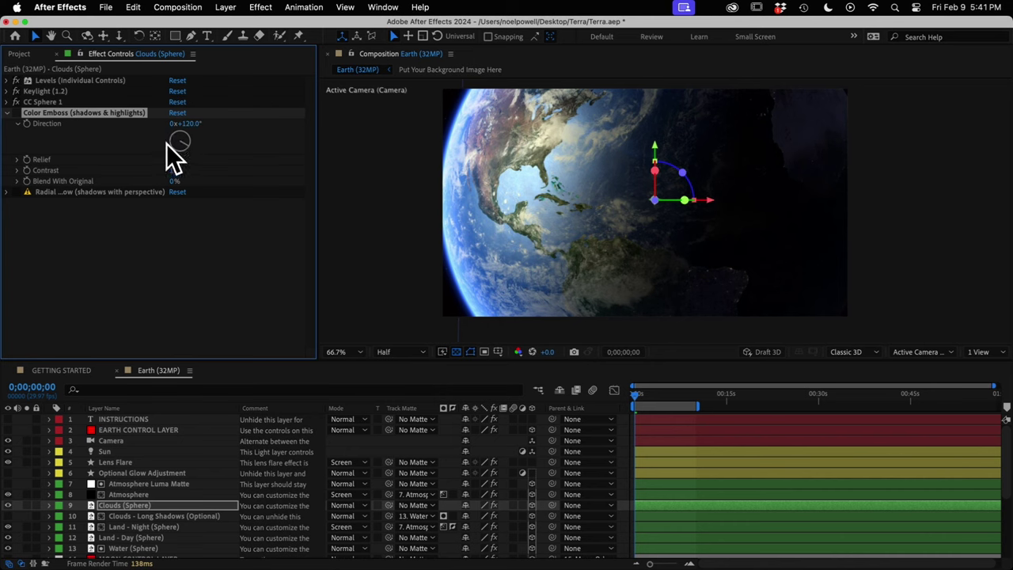
{"action": "mouse_move", "coordinate": [187, 147]}
{"action": "left_mouse_down"}
{"action": "mouse_move", "coordinate": [163, 145]}
{"action": "mouse_move", "coordinate": [170, 156]}
{"action": "mouse_move", "coordinate": [190, 143]}
{"action": "left_mouse_up"}
{"action": "left_click", "coordinate": [8, 113]}
{"action": "left_click", "coordinate": [15, 113]}
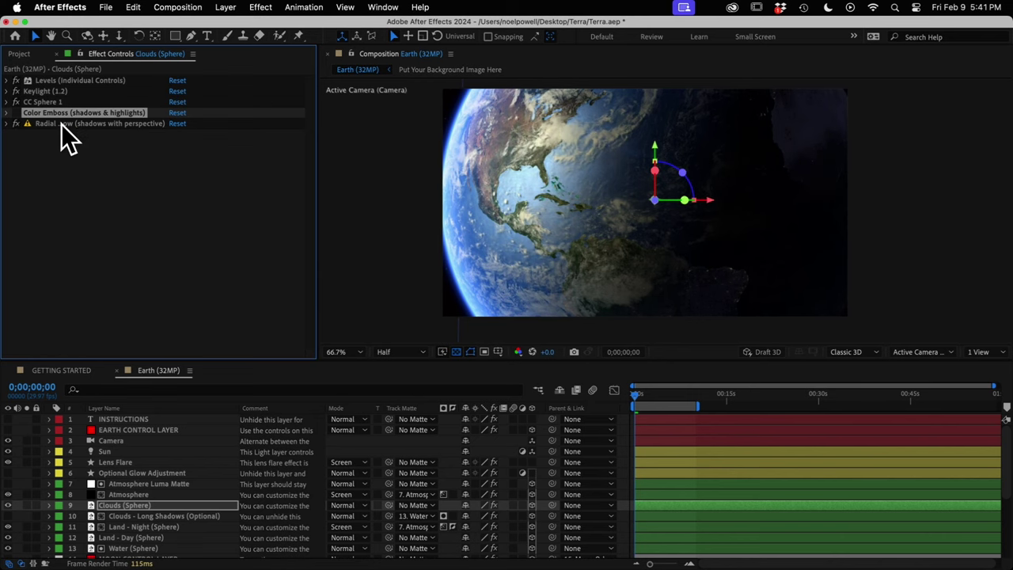
- Set Radial Shadow Projection Distance to 0.2 and pick a new light source point
{"action": "left_click", "coordinate": [64, 124]}
{"action": "left_click_drag", "start_coordinate": [316, 139], "coordinate": [378, 150]}
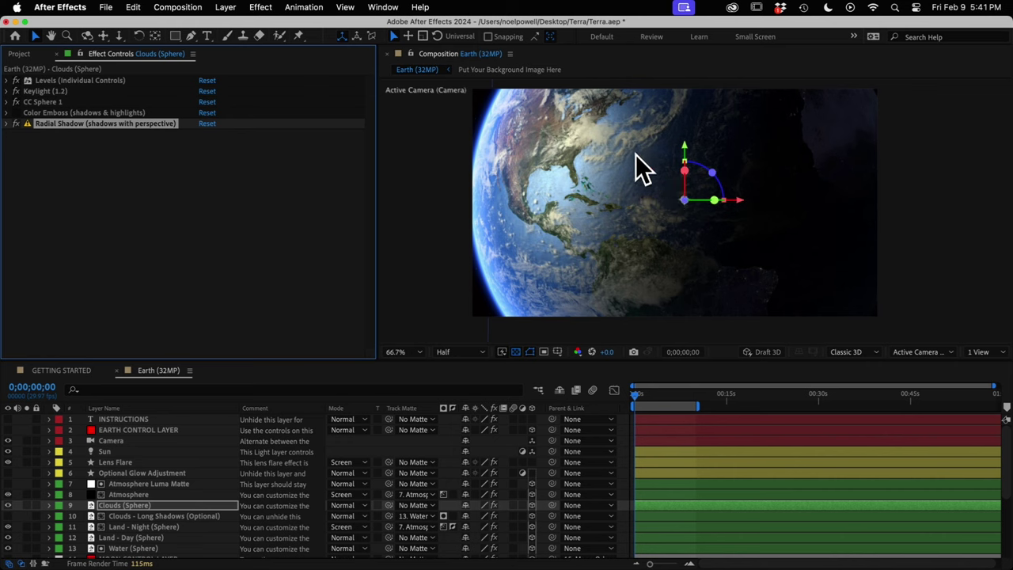
{"action": "left_click", "coordinate": [7, 123]}
{"action": "left_click_drag", "start_coordinate": [123, 171], "coordinate": [49, 171]}
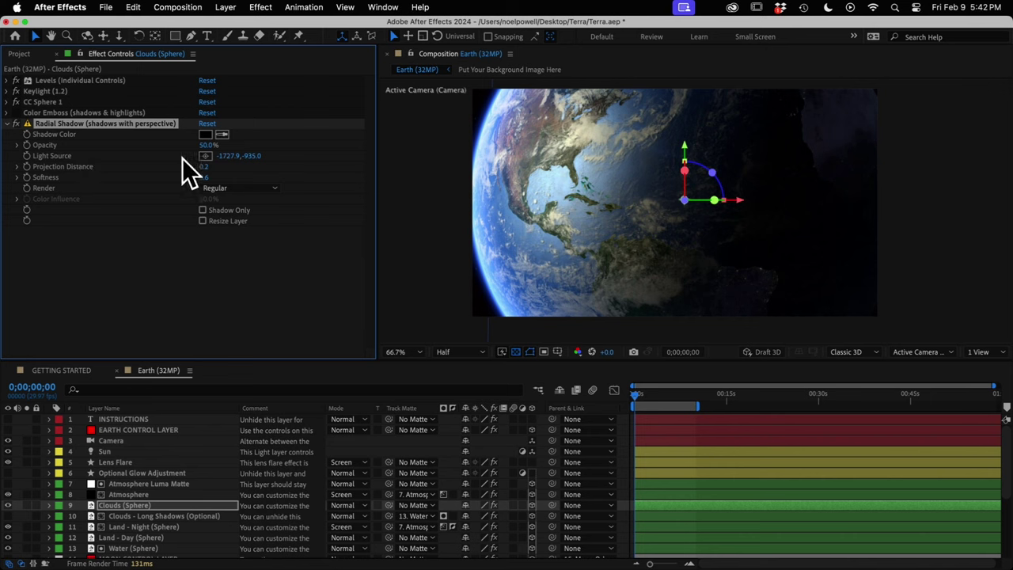
{"action": "left_click", "coordinate": [206, 156]}
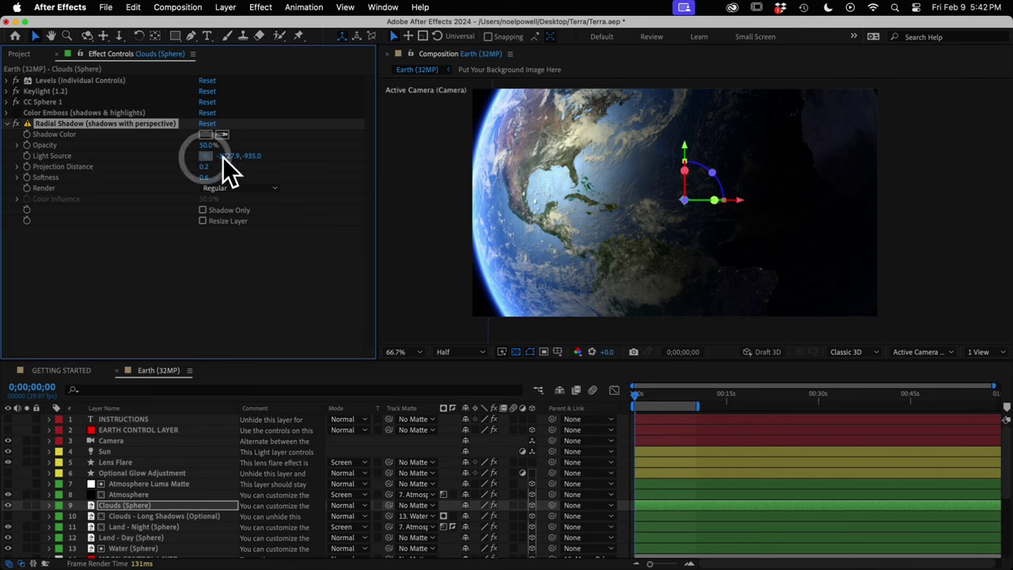
{"action": "left_click", "coordinate": [433, 131]}
{"action": "left_click", "coordinate": [7, 123]}
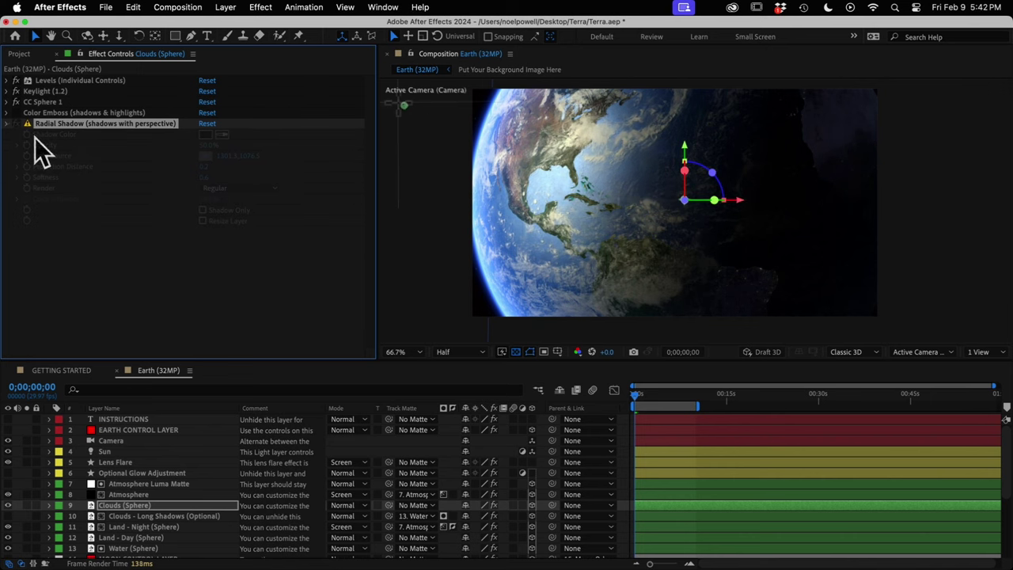
- Show Clouds - Long Shadows (Optional) and set its CC Radial Blur center to 1618.4, 1732.8
{"action": "left_click", "coordinate": [165, 516]}
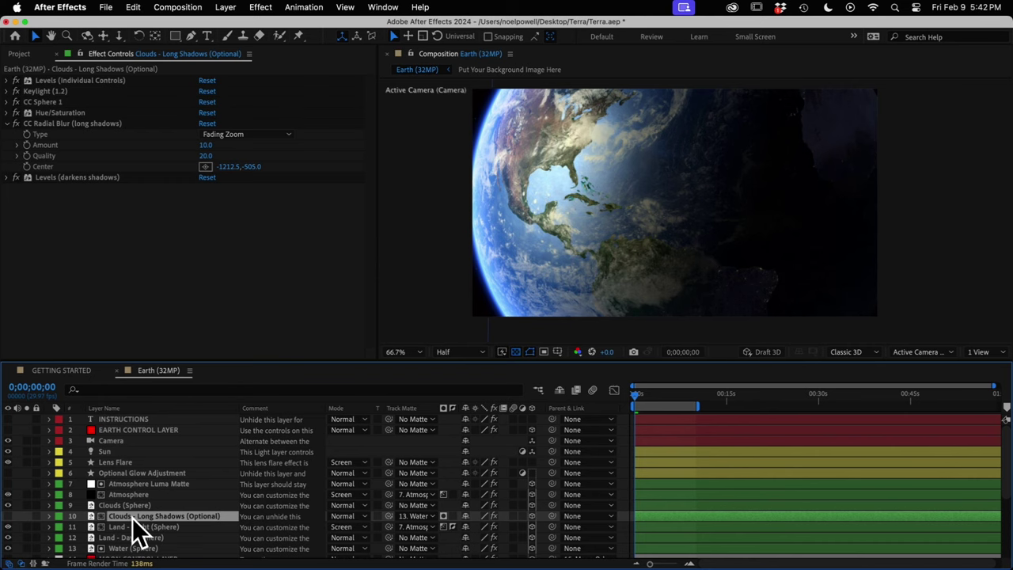
{"action": "left_click", "coordinate": [8, 516]}
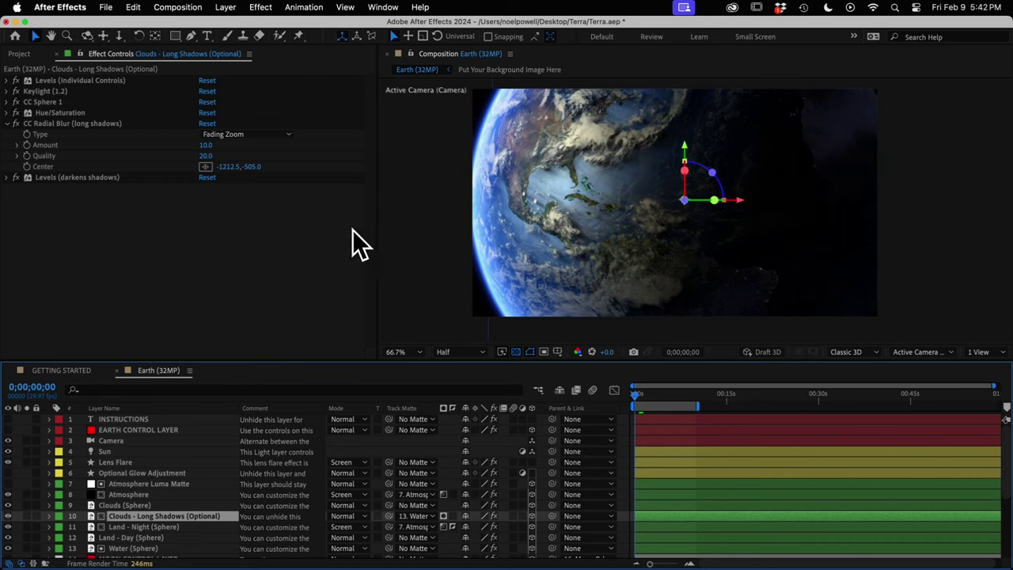
{"action": "left_click", "coordinate": [205, 168]}
{"action": "left_click", "coordinate": [431, 171]}
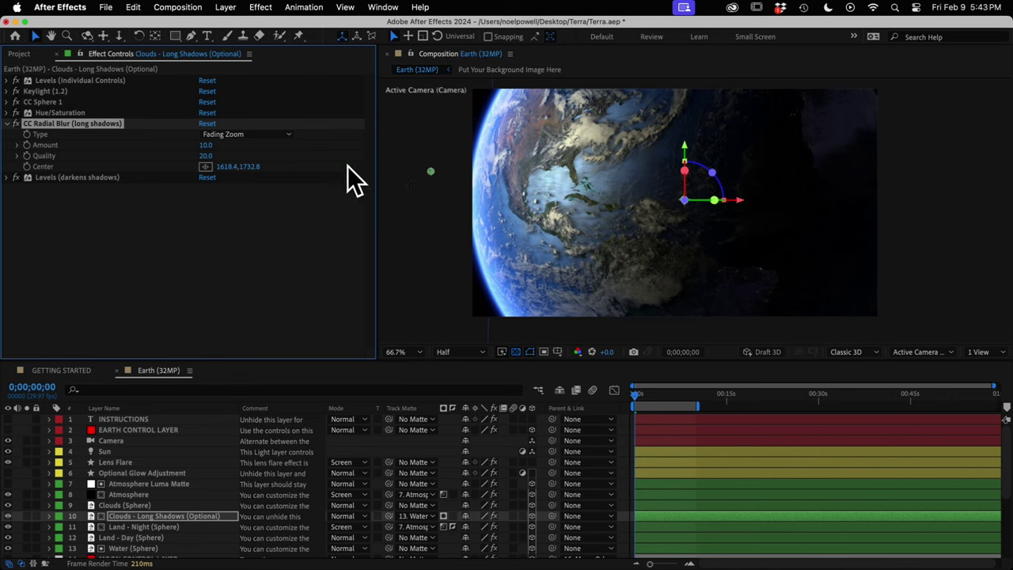
- Try a higher radial blur Amount and lower Levels Input White, undoing both changes
{"action": "left_click", "coordinate": [206, 145]}
{"action": "left_click_drag", "start_coordinate": [205, 148], "coordinate": [259, 157]}
{"action": "key", "text": "super+z"}
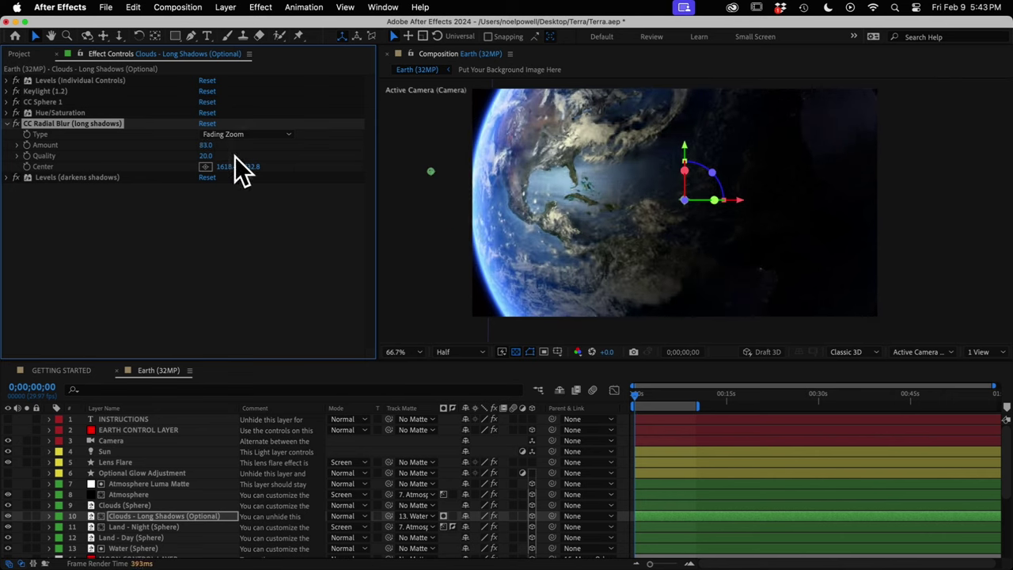
{"action": "left_click", "coordinate": [7, 178]}
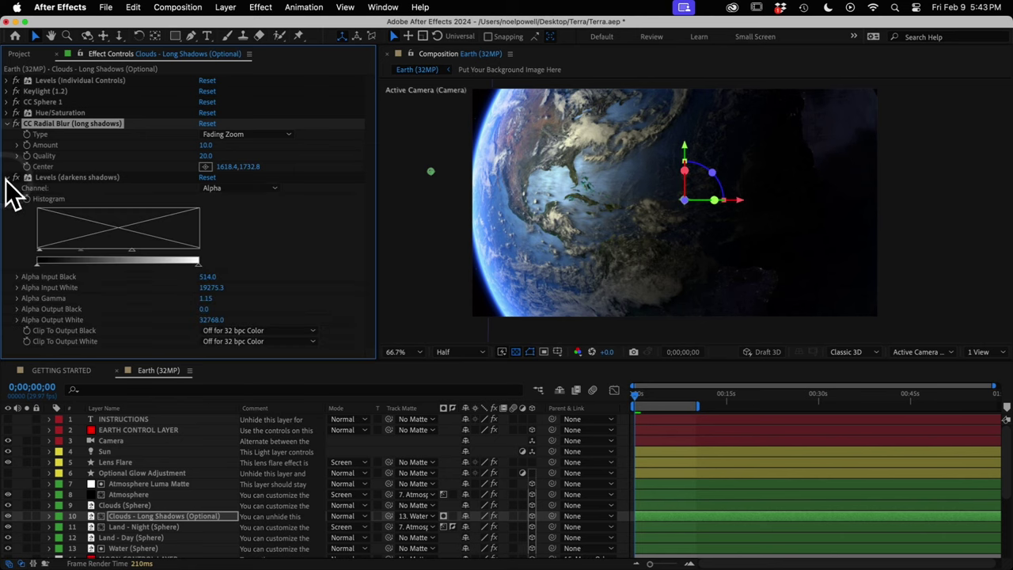
{"action": "left_click_drag", "start_coordinate": [131, 249], "coordinate": [70, 251]}
{"action": "key", "text": "super+z"}
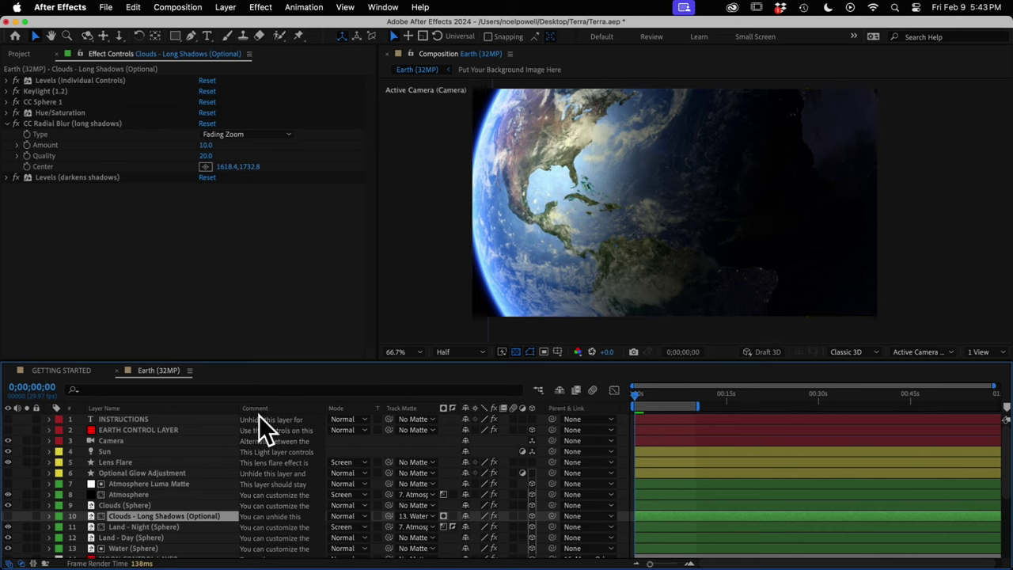
- Duplicate the Clouds (Sphere) layer, then remove the duplicate
{"action": "left_click", "coordinate": [122, 506]}
{"action": "key", "text": "super+d"}
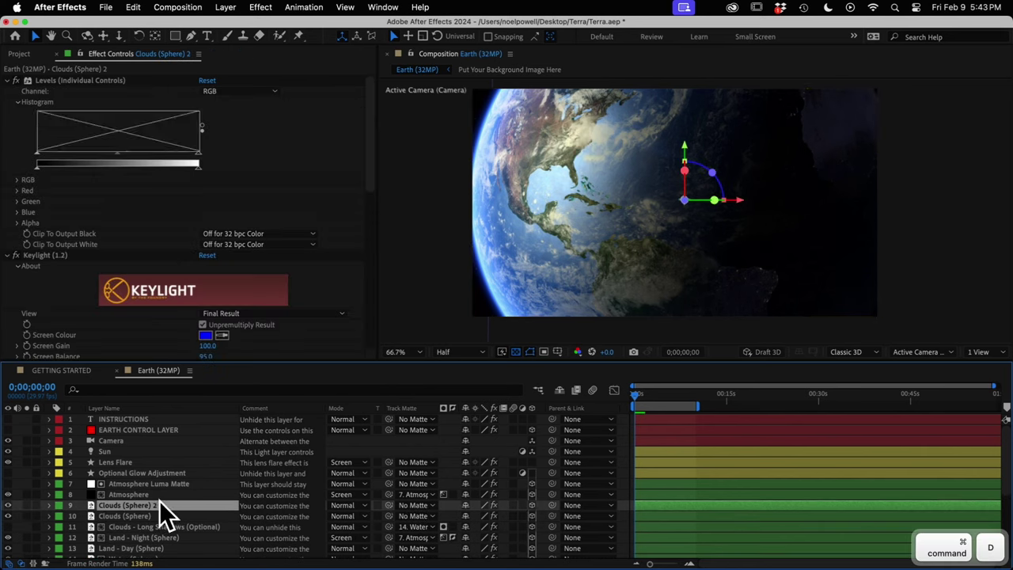
{"action": "key", "text": "Delete"}
{"action": "scroll", "coordinate": [134, 515], "scroll_direction": "down", "scroll_amount": 3}
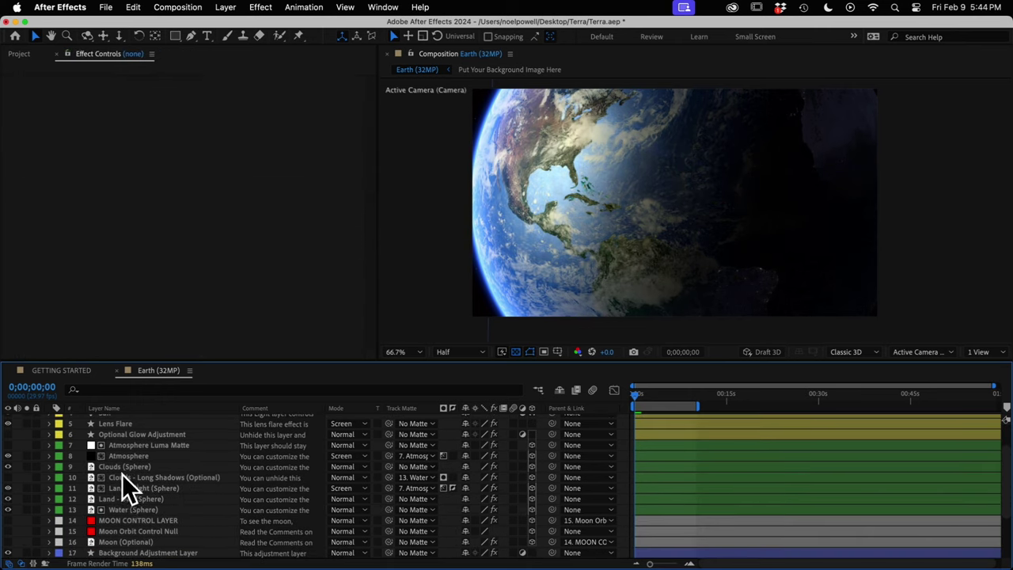
- Orbit the camera to reveal the night side's city lights, toggling Land - Night off and on
{"action": "left_click", "coordinate": [129, 488]}
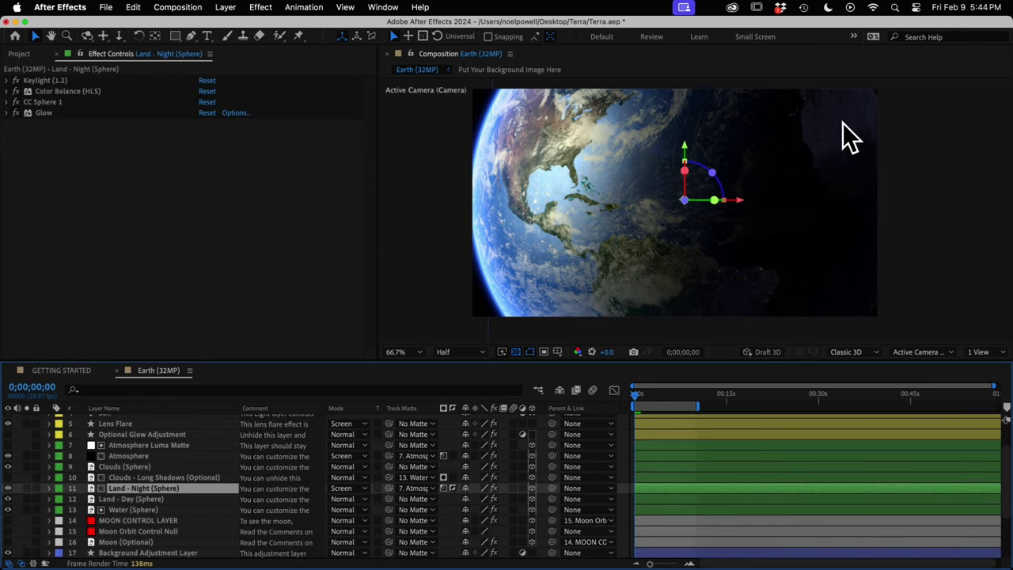
{"action": "key", "text": "c"}
{"action": "left_click_drag", "start_coordinate": [684, 224], "coordinate": [638, 227]}
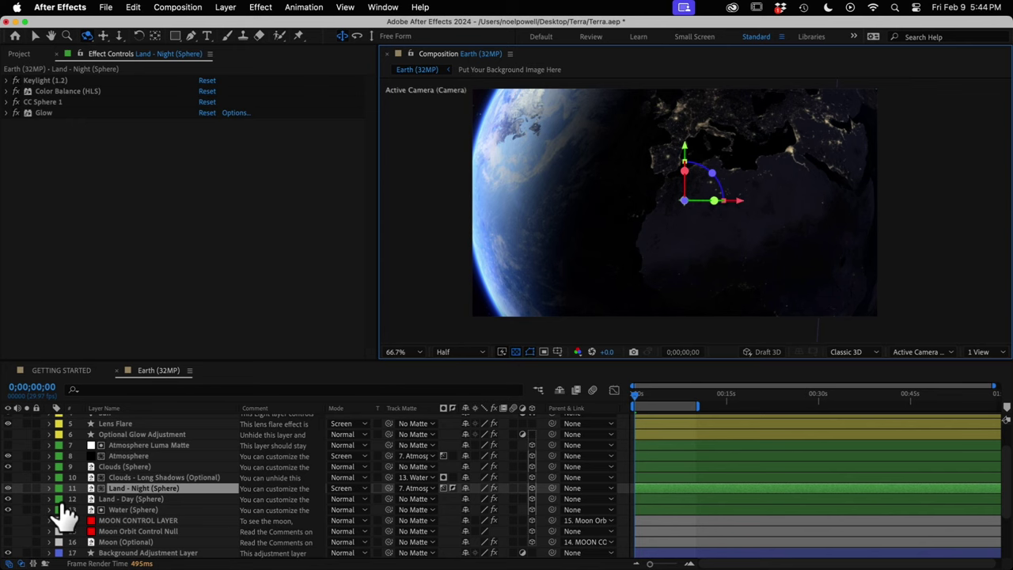
{"action": "left_click", "coordinate": [8, 488]}
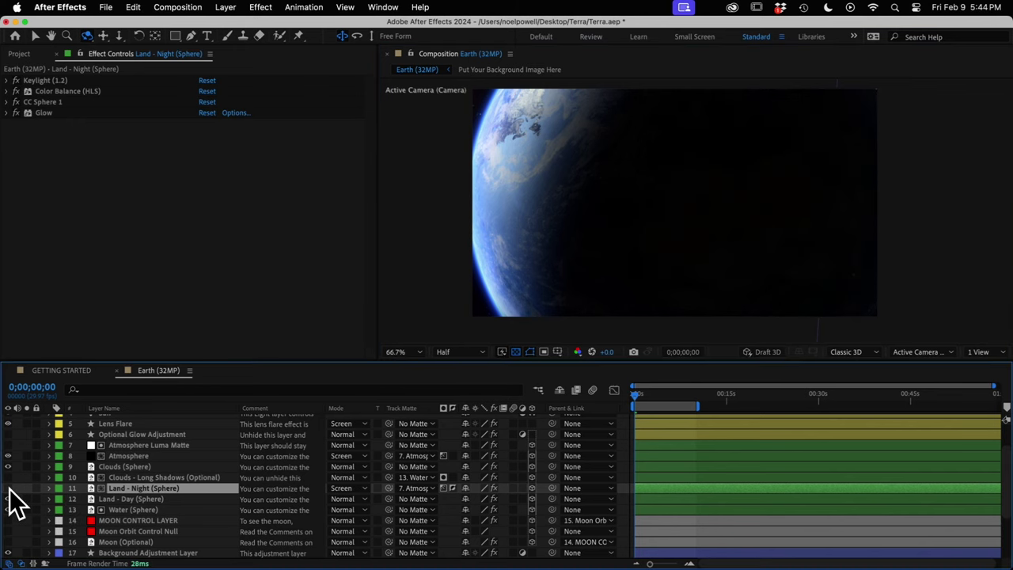
{"action": "left_click", "coordinate": [8, 488]}
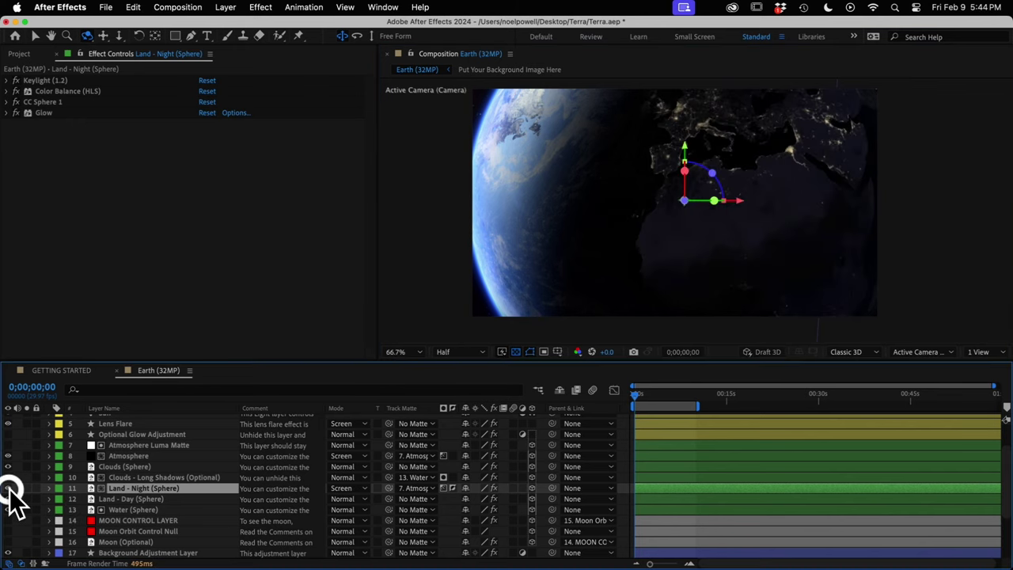
- Solo the Land - Day layer and orbit the camera back to the Americas
{"action": "left_click", "coordinate": [116, 499]}
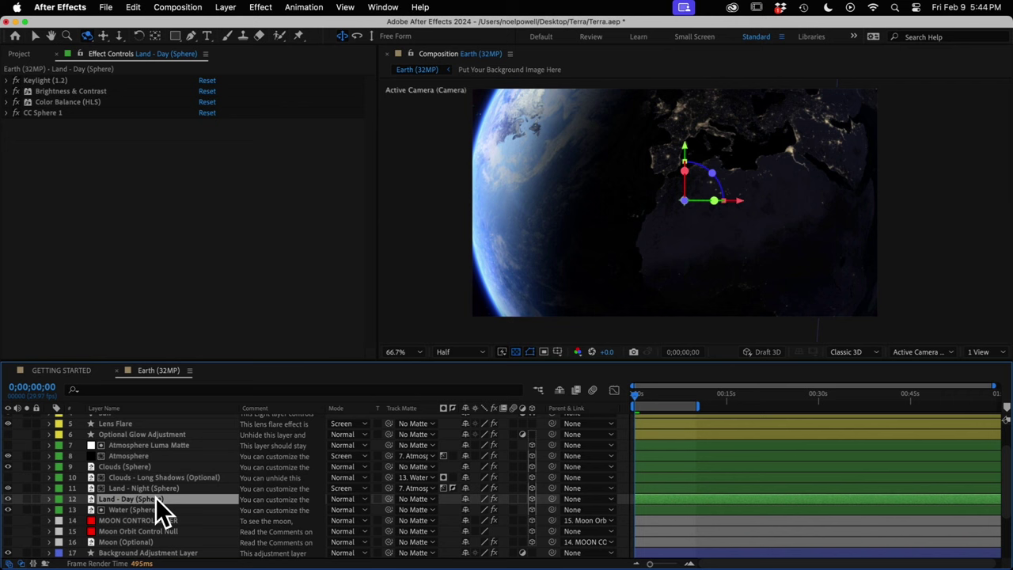
{"action": "left_click", "coordinate": [29, 500]}
{"action": "left_click_drag", "start_coordinate": [663, 170], "coordinate": [689, 170]}
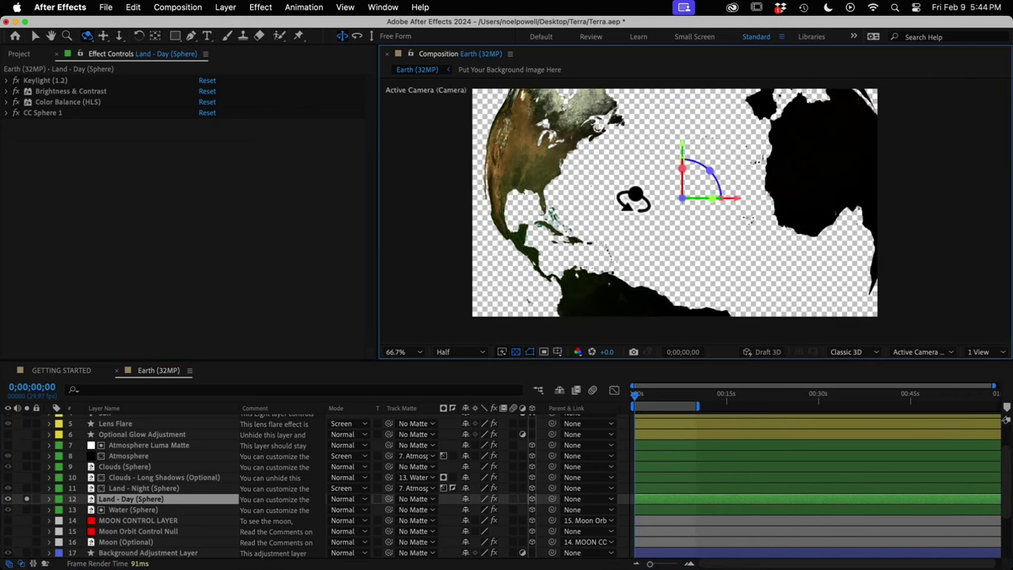
{"action": "key", "text": "v"}
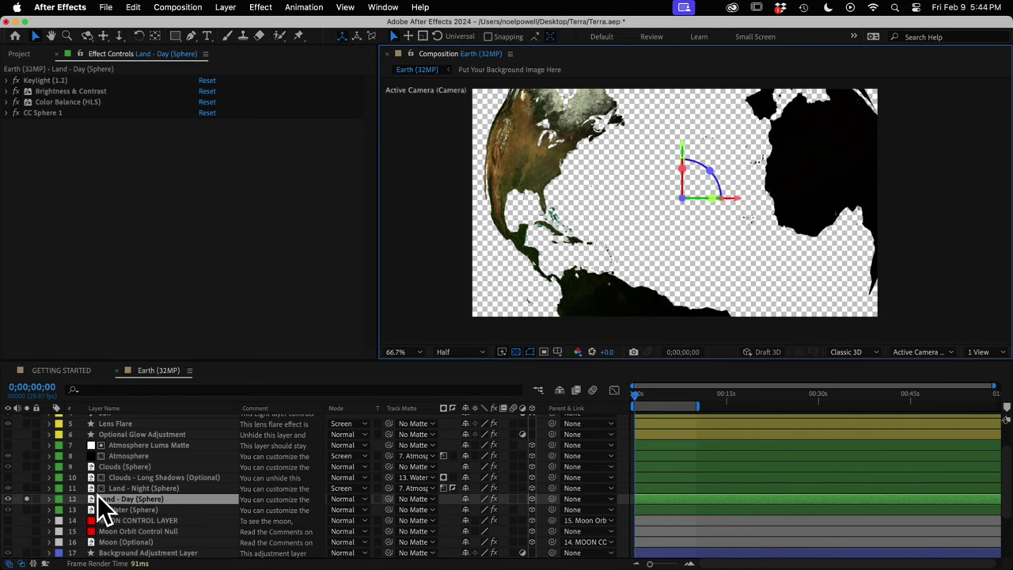
- Add Water (Sphere) to the solo view, then unsolo everything to show the full Earth
{"action": "left_click", "coordinate": [25, 511]}
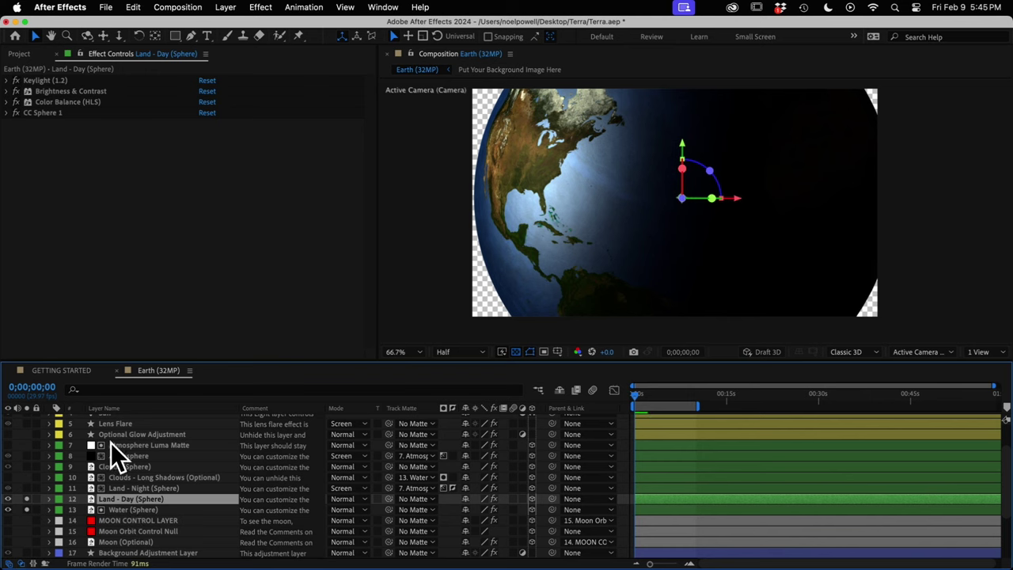
{"action": "left_click", "coordinate": [29, 509]}
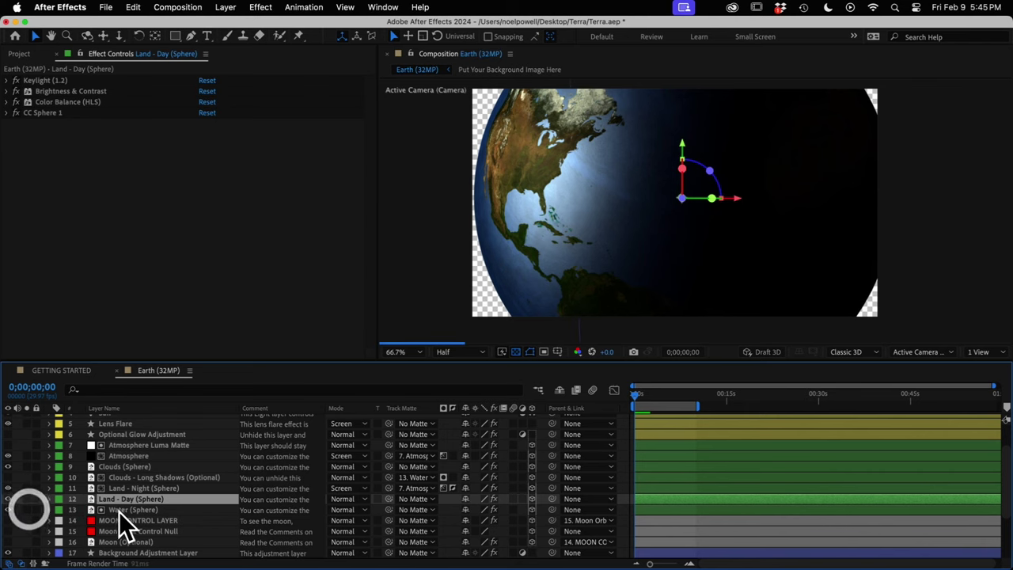
{"action": "scroll", "coordinate": [119, 515], "scroll_direction": "down", "scroll_amount": 3}
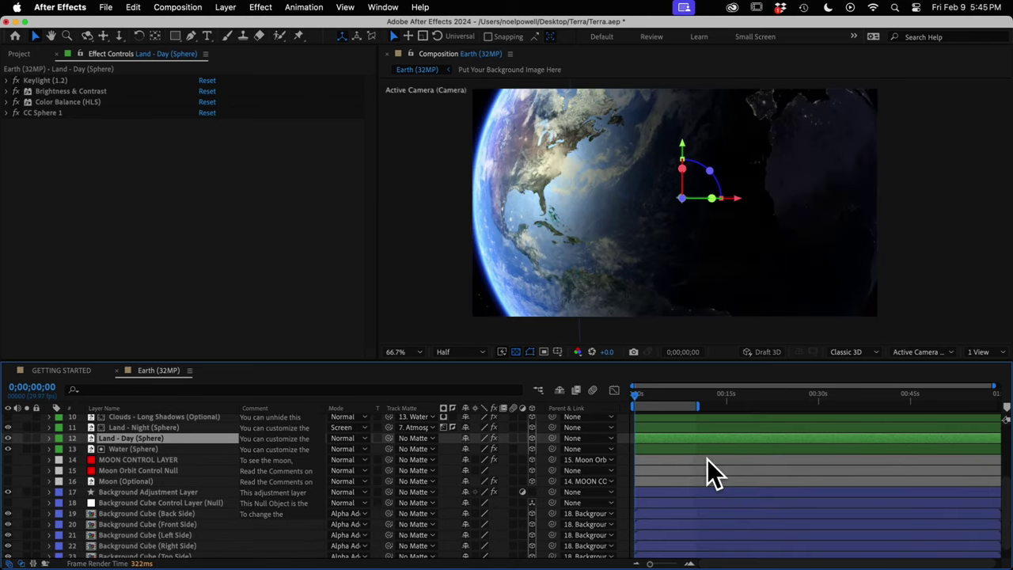
- Turn on the Moon (Optional) layer and dolly the camera back to fit Earth and moon
{"action": "left_click", "coordinate": [122, 482]}
{"action": "left_click", "coordinate": [8, 482]}
{"action": "key", "text": "c"}
{"action": "left_click_drag", "start_coordinate": [409, 182], "coordinate": [631, 240]}
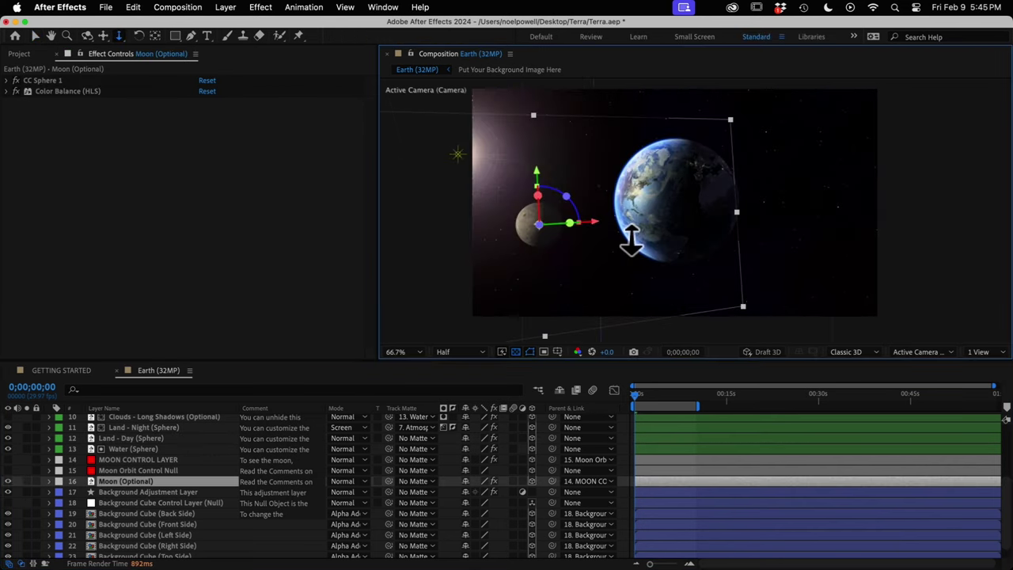
- Select the Moon Orbit Control Null, then the MOON CONTROL LAYER to view its controls
{"action": "left_click", "coordinate": [119, 471]}
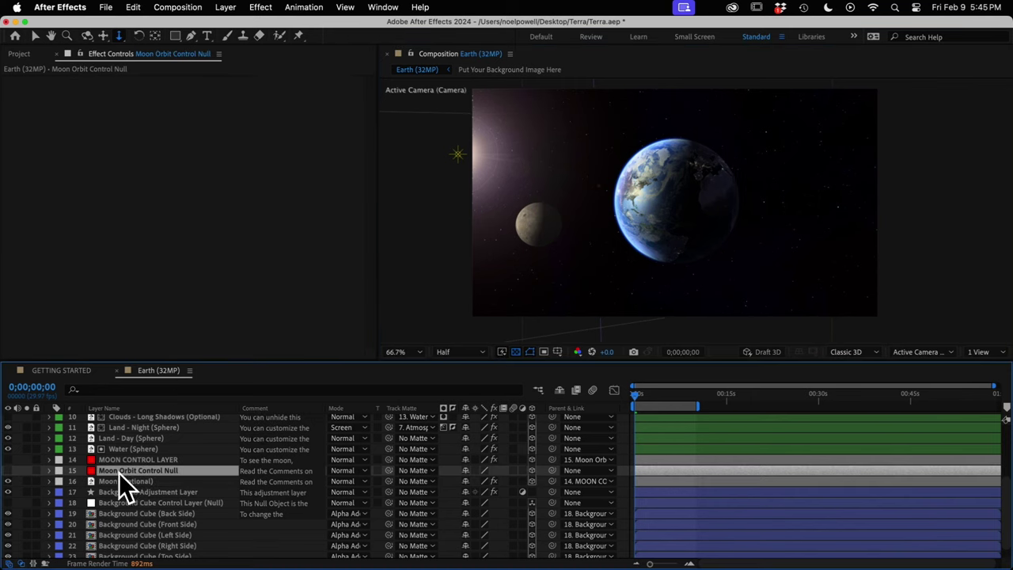
{"action": "key", "text": "v"}
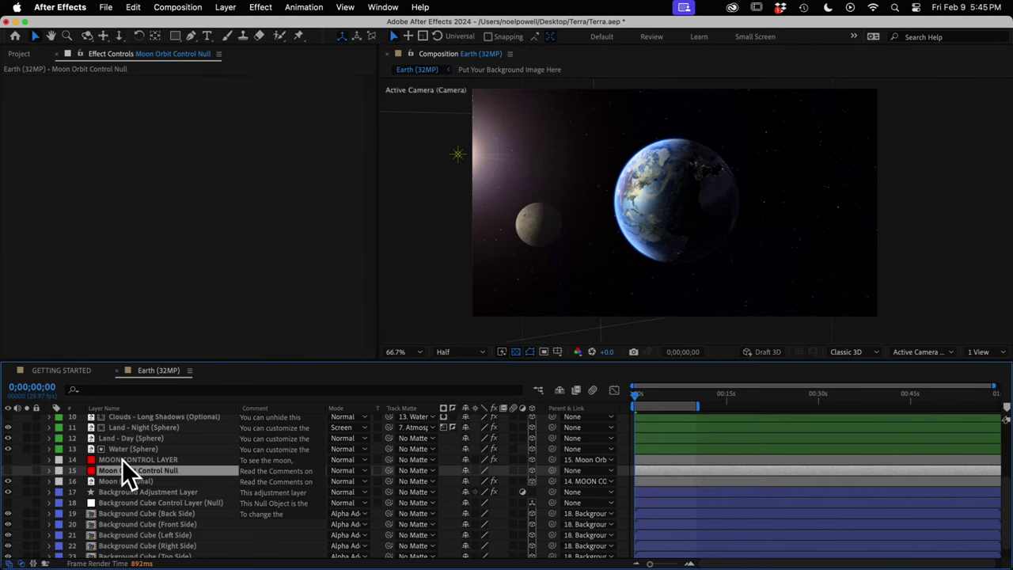
{"action": "left_click", "coordinate": [121, 460]}
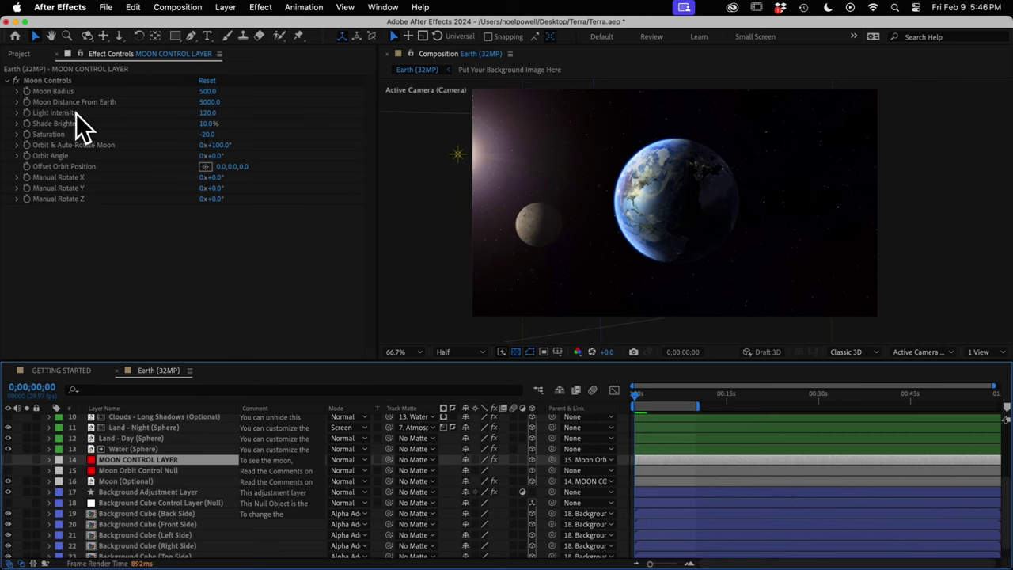
- Set Moon Distance From Earth to 5300 and the moon's orbit rotation to 1x+116.0°
{"action": "mouse_move", "coordinate": [212, 102]}
{"action": "left_mouse_down"}
{"action": "mouse_move", "coordinate": [199, 100]}
{"action": "mouse_move", "coordinate": [213, 103]}
{"action": "left_mouse_up"}
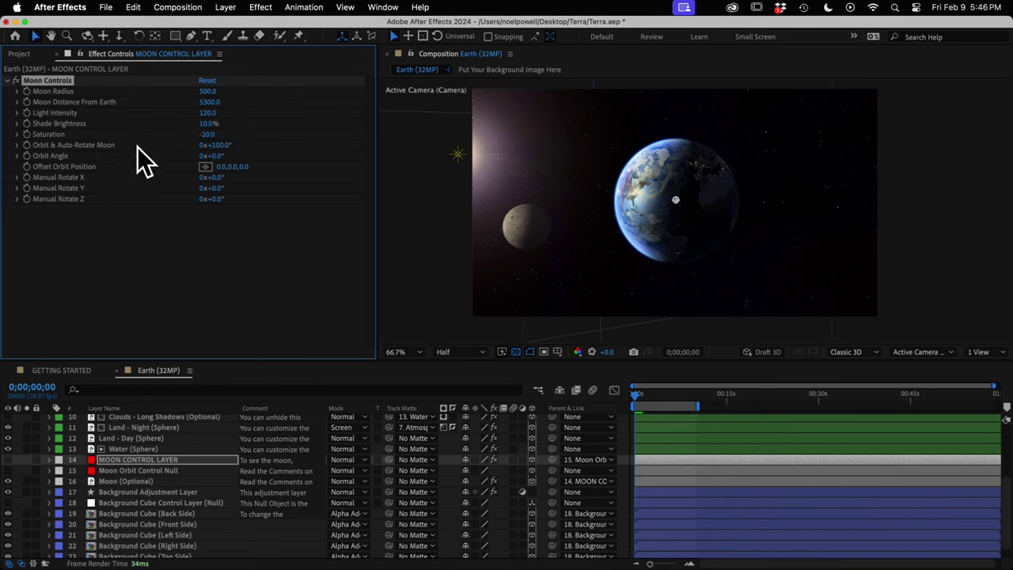
{"action": "left_click", "coordinate": [85, 145]}
{"action": "left_click", "coordinate": [219, 145]}
{"action": "left_click_drag", "start_coordinate": [219, 144], "coordinate": [318, 203]}
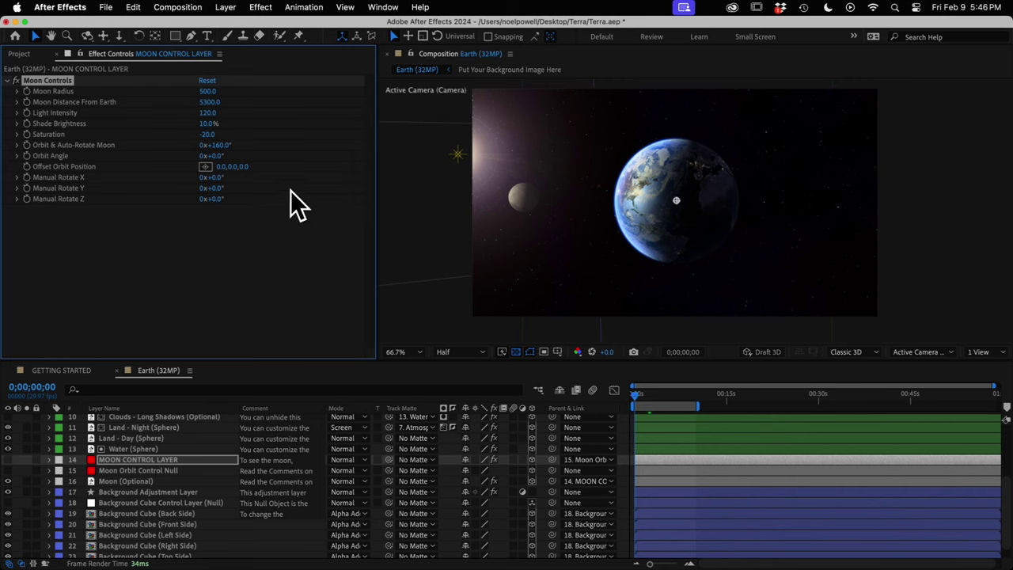
- Raise the moon's Orbit Angle and lower Offset Orbit Position Y to -199, moving it out of frame
{"action": "left_click_drag", "start_coordinate": [224, 158], "coordinate": [509, 239]}
{"action": "left_click_drag", "start_coordinate": [233, 166], "coordinate": [192, 199]}
{"action": "left_click", "coordinate": [669, 504]}
{"action": "left_click", "coordinate": [693, 495]}
{"action": "scroll", "coordinate": [693, 495], "scroll_direction": "down", "scroll_amount": 1}
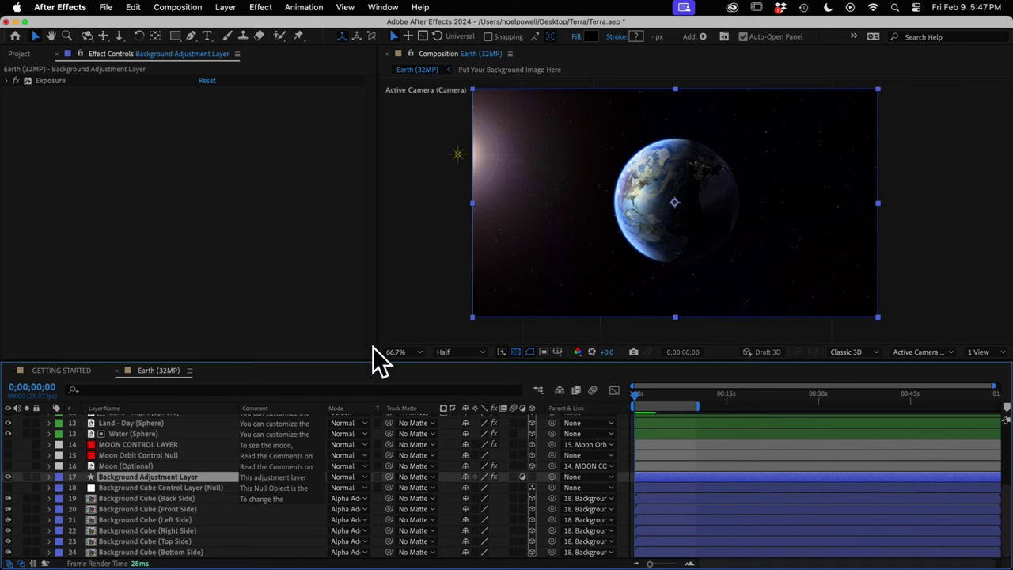
- Zoom the viewer to 66.7% showing the globe among stars, then select the Background Cube Control Layer
{"action": "scroll", "coordinate": [673, 216], "scroll_direction": "down", "scroll_amount": 8}
{"action": "scroll", "coordinate": [673, 215], "scroll_direction": "up", "scroll_amount": 2}
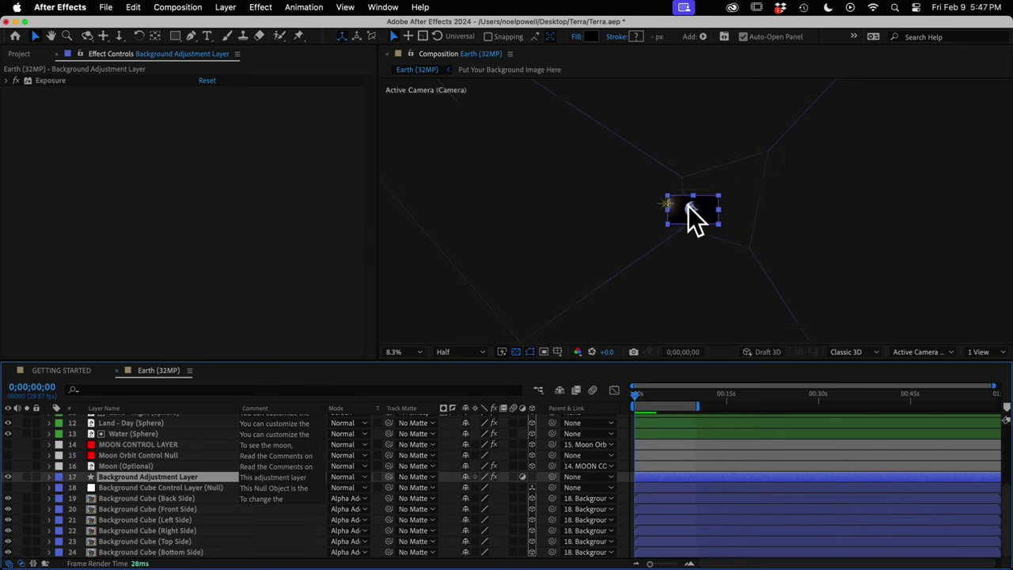
{"action": "key", "text": "c"}
{"action": "left_click_drag", "start_coordinate": [688, 206], "coordinate": [691, 207]}
{"action": "scroll", "coordinate": [689, 208], "scroll_direction": "up", "scroll_amount": 6}
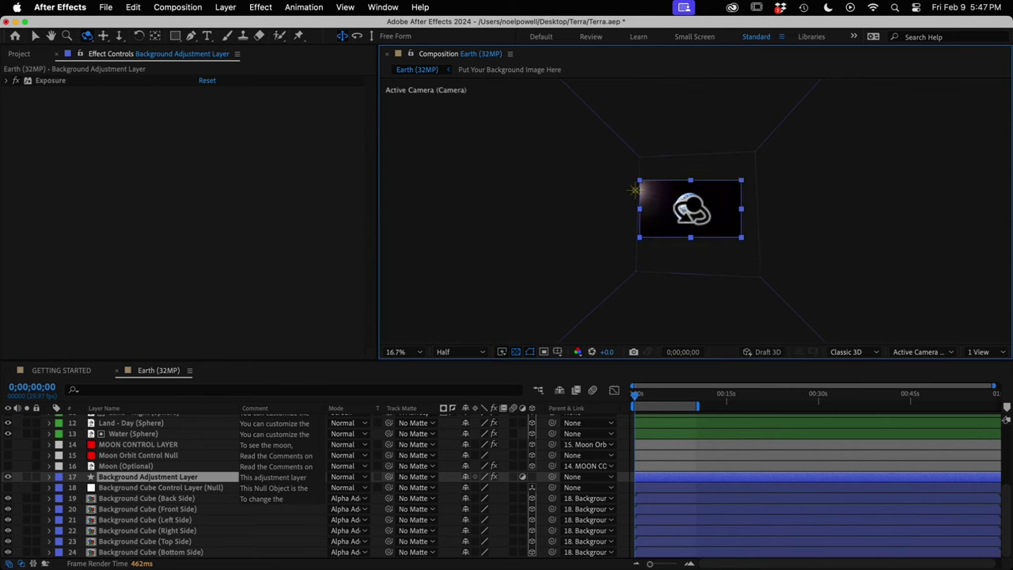
{"action": "key", "text": "v"}
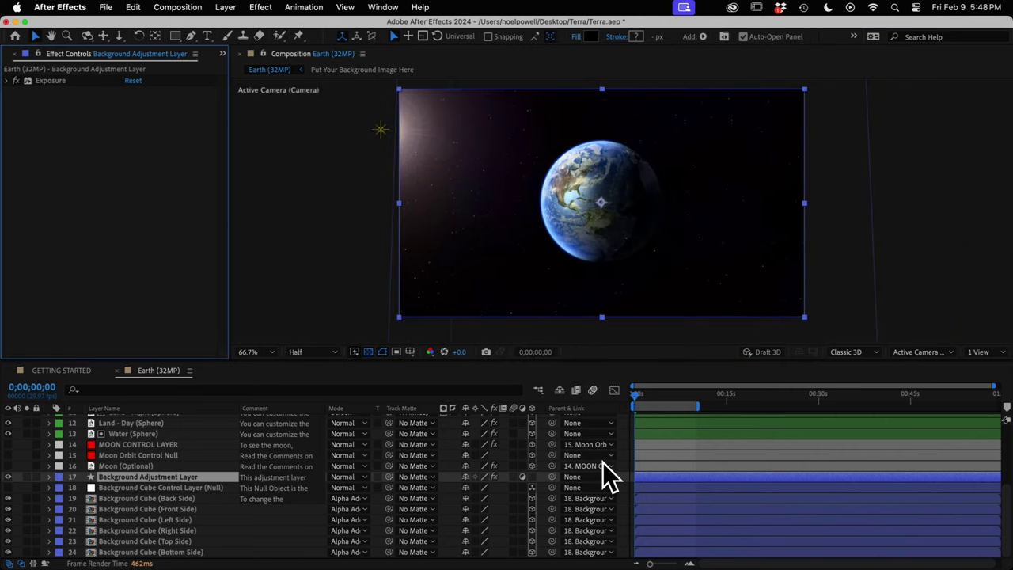
{"action": "left_click", "coordinate": [158, 487]}
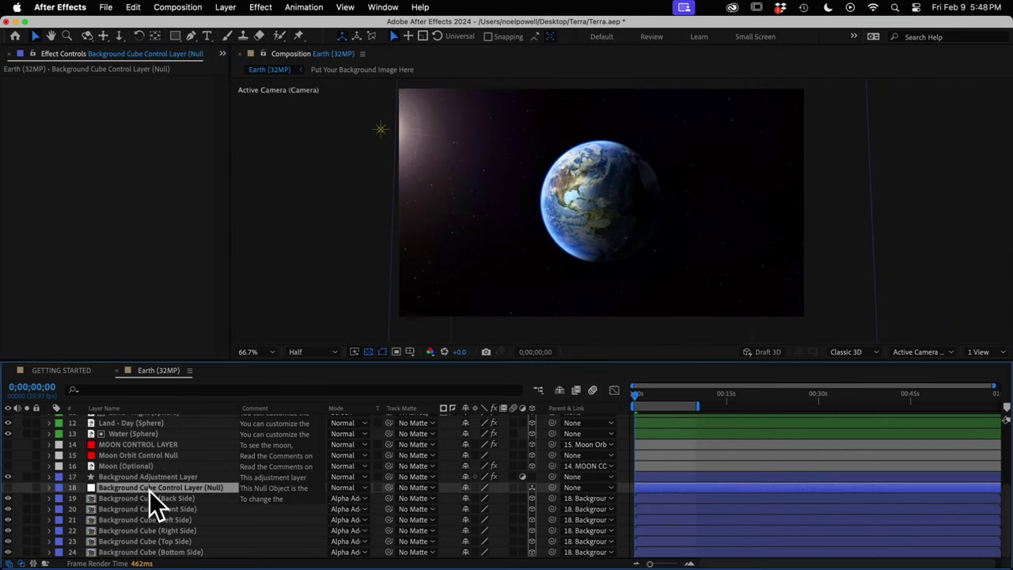
- Try Scale and X Rotation changes on the Background Cube null, undo both, and open Composition Settings
{"action": "left_click", "coordinate": [49, 487]}
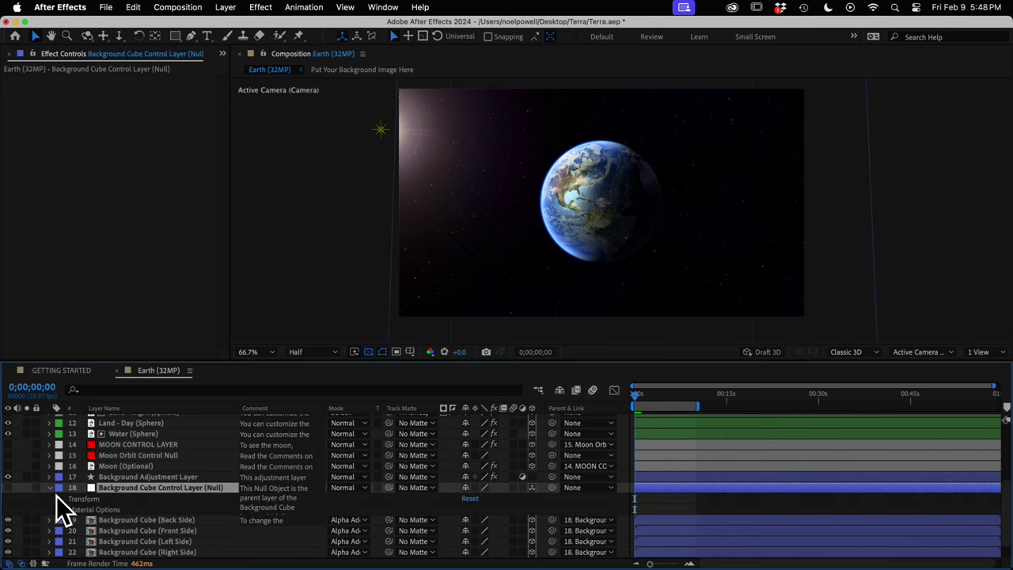
{"action": "left_click", "coordinate": [60, 498]}
{"action": "left_click_drag", "start_coordinate": [485, 498], "coordinate": [893, 512]}
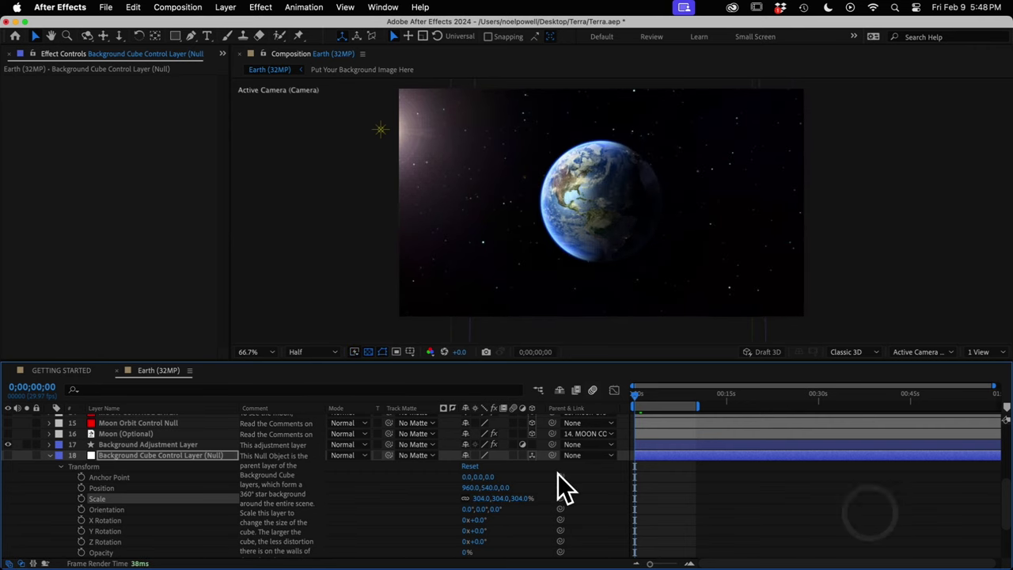
{"action": "key", "text": "super+z"}
{"action": "left_click_drag", "start_coordinate": [479, 520], "coordinate": [518, 543]}
{"action": "key", "text": "super+z"}
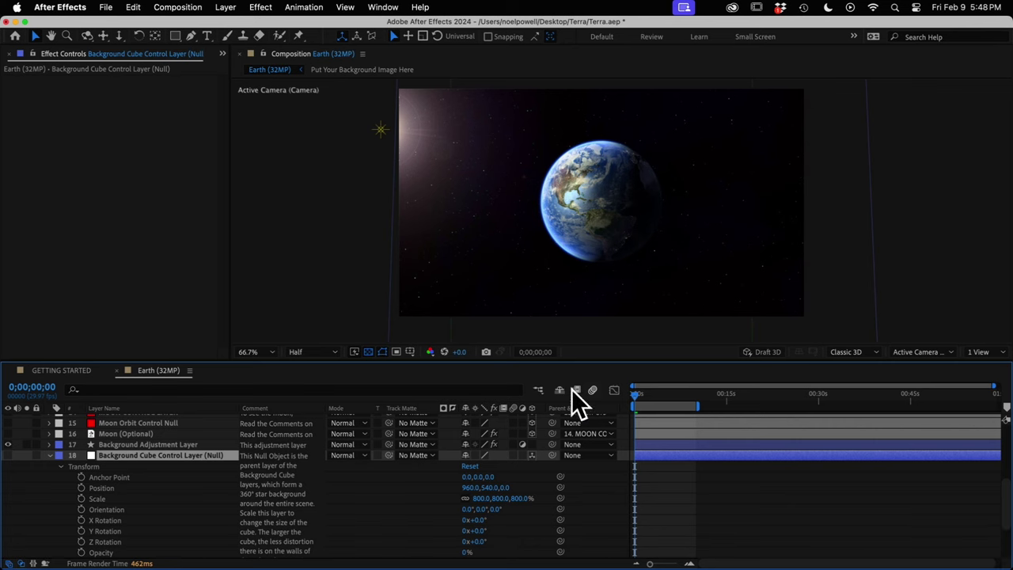
{"action": "key", "text": "super+k"}
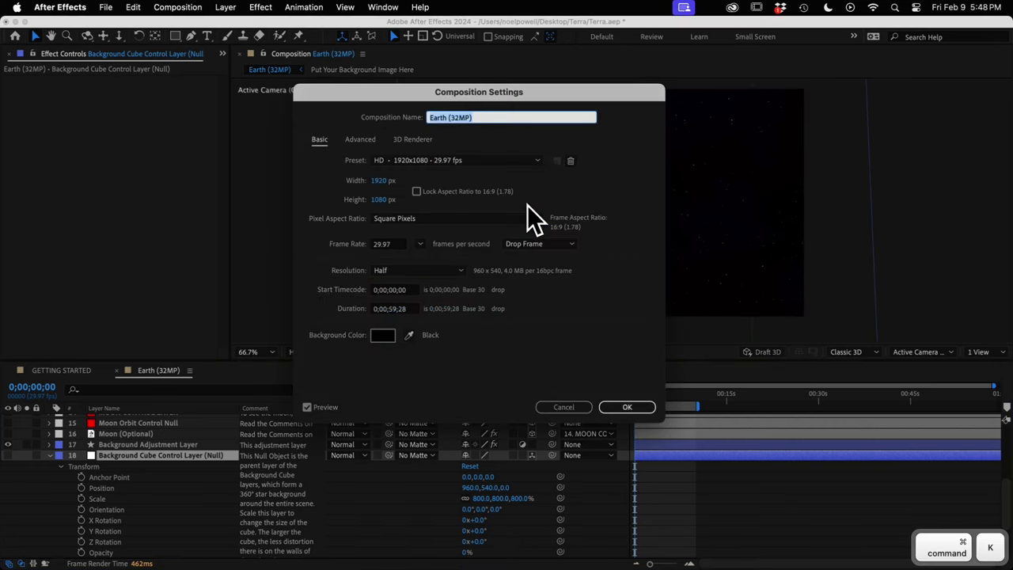
- Change the Earth (32MP) composition to the UHD (4K) 3840x2160 29.97 fps preset
{"action": "left_click", "coordinate": [386, 164]}
{"action": "left_click", "coordinate": [399, 263]}
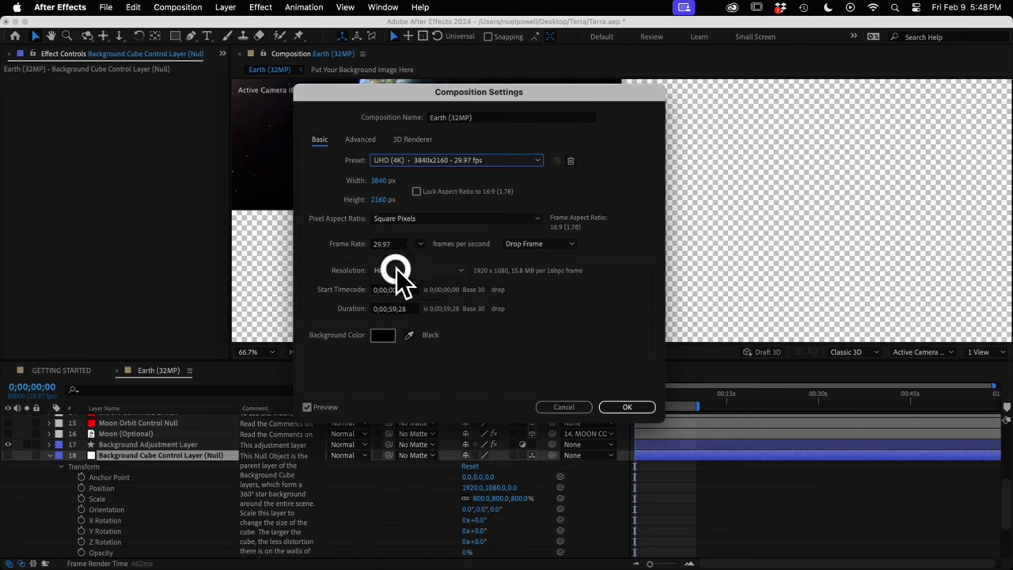
{"action": "left_click", "coordinate": [616, 410]}
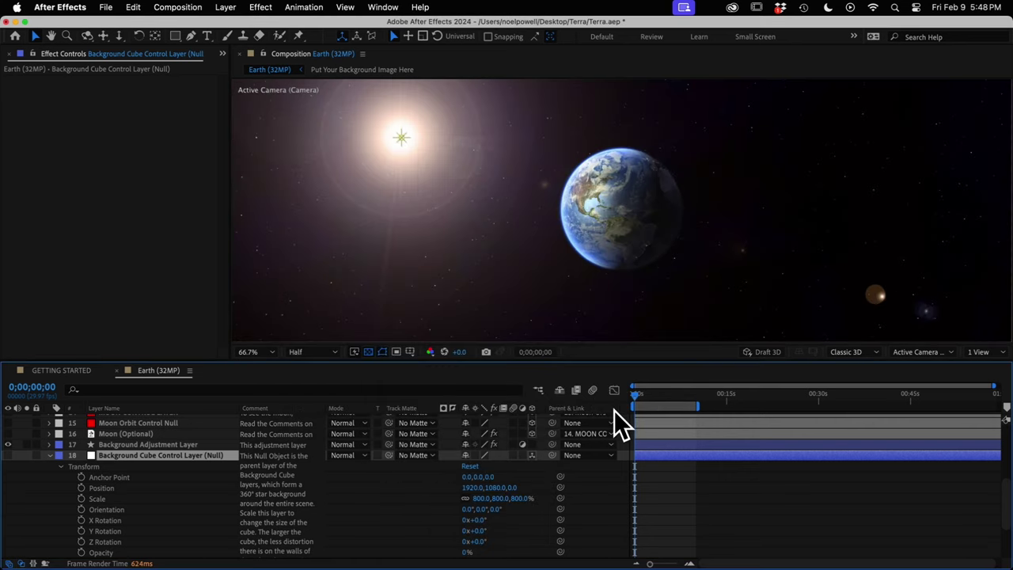
{"action": "scroll", "coordinate": [673, 207], "scroll_direction": "down", "scroll_amount": 2}
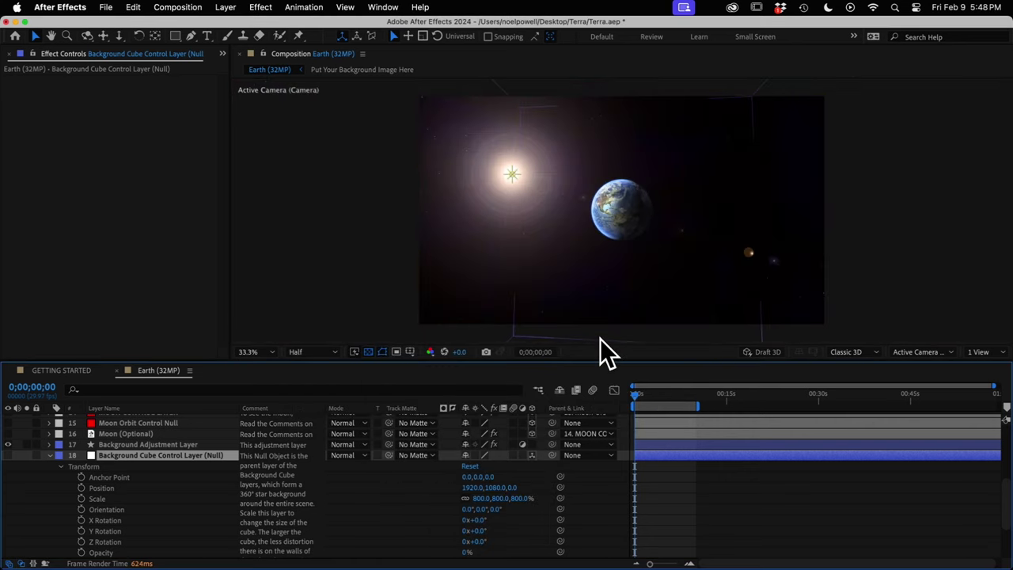
{"action": "left_click", "coordinate": [748, 341]}
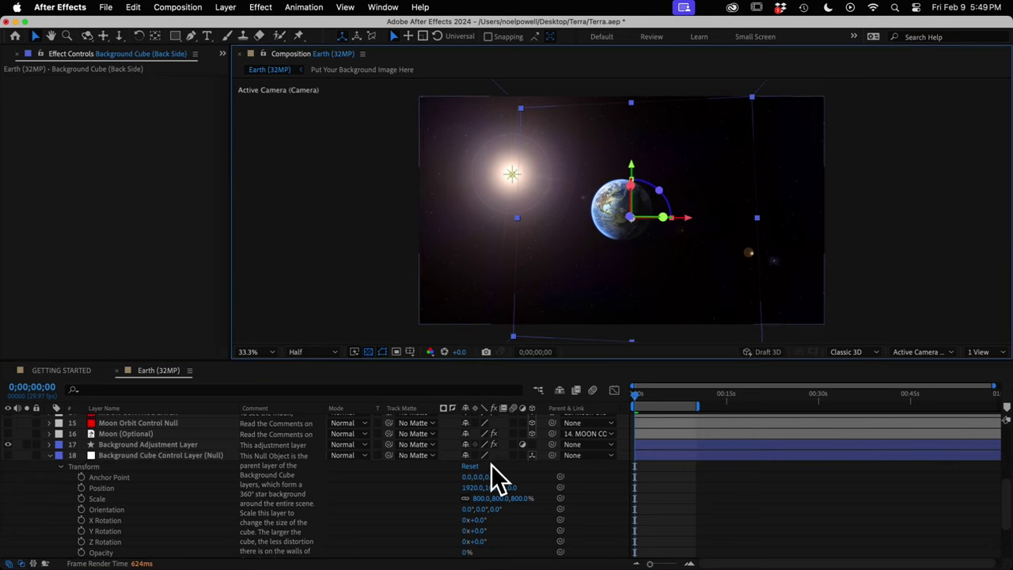
- Scale the Background Cube Control Layer up from 800% to about 17330%, then collapse its Transform
{"action": "left_click_drag", "start_coordinate": [477, 499], "coordinate": [1005, 505]}
{"action": "left_click_drag", "start_coordinate": [487, 499], "coordinate": [1004, 493]}
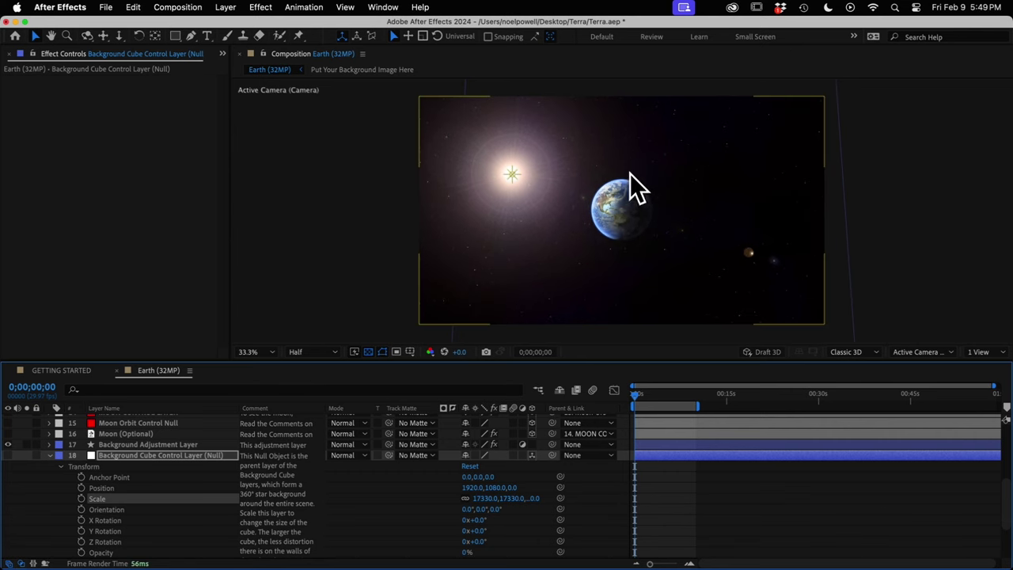
{"action": "left_click", "coordinate": [777, 84]}
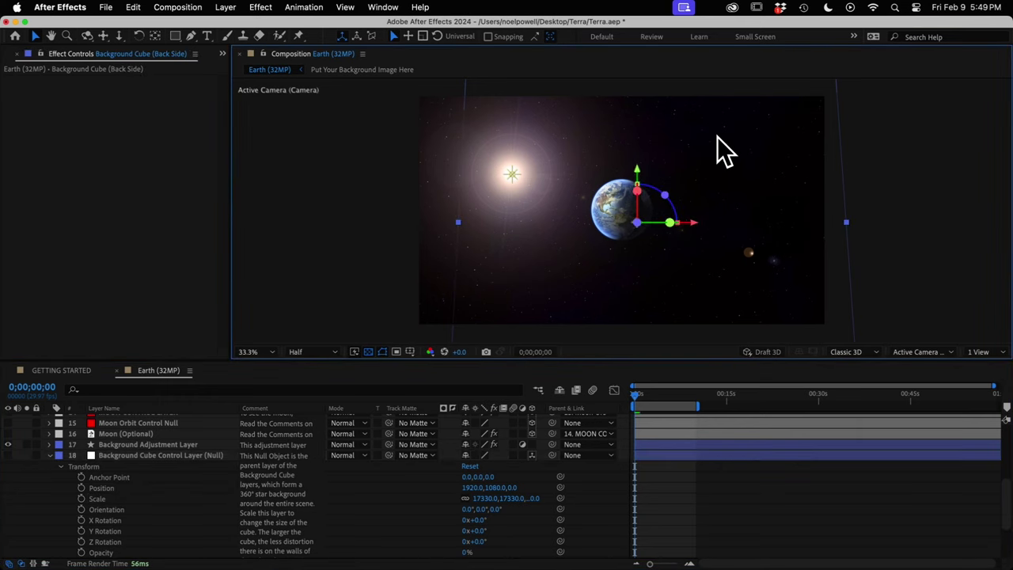
{"action": "left_click", "coordinate": [59, 466]}
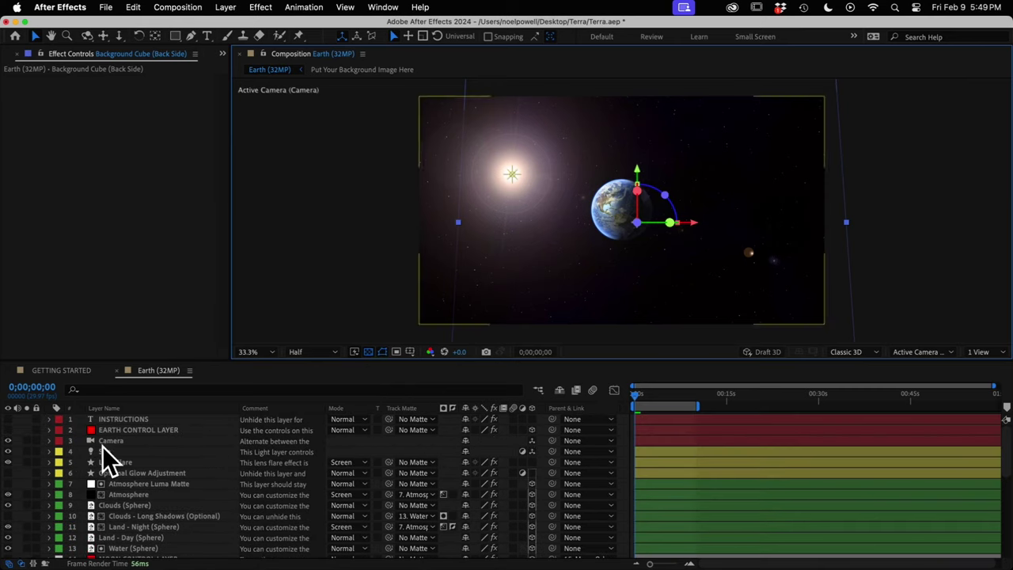
- Raise the Camera's Zoom option to about 3345.9 pixels to frame the Earth larger
{"action": "left_click", "coordinate": [49, 441]}
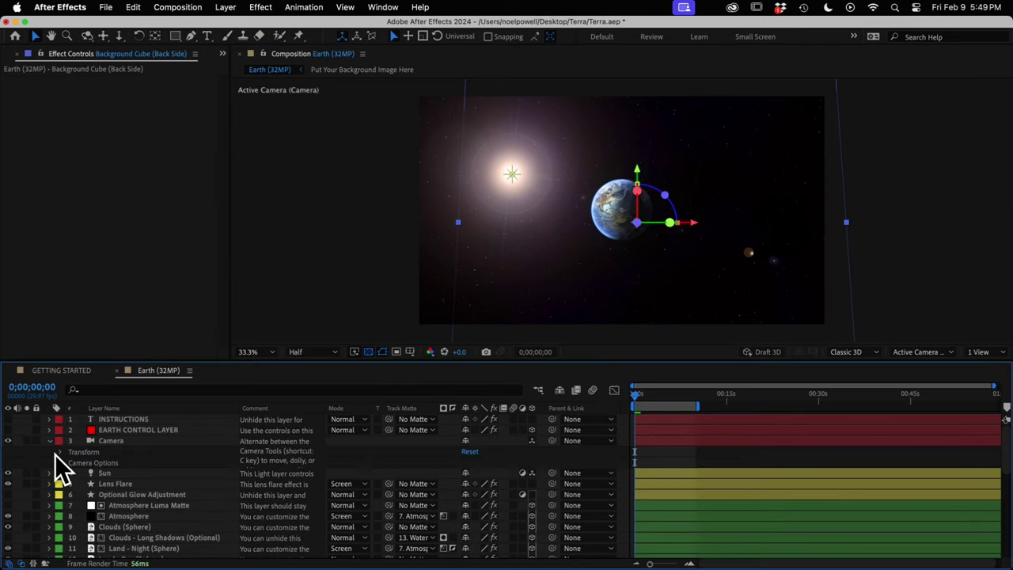
{"action": "left_click", "coordinate": [60, 463]}
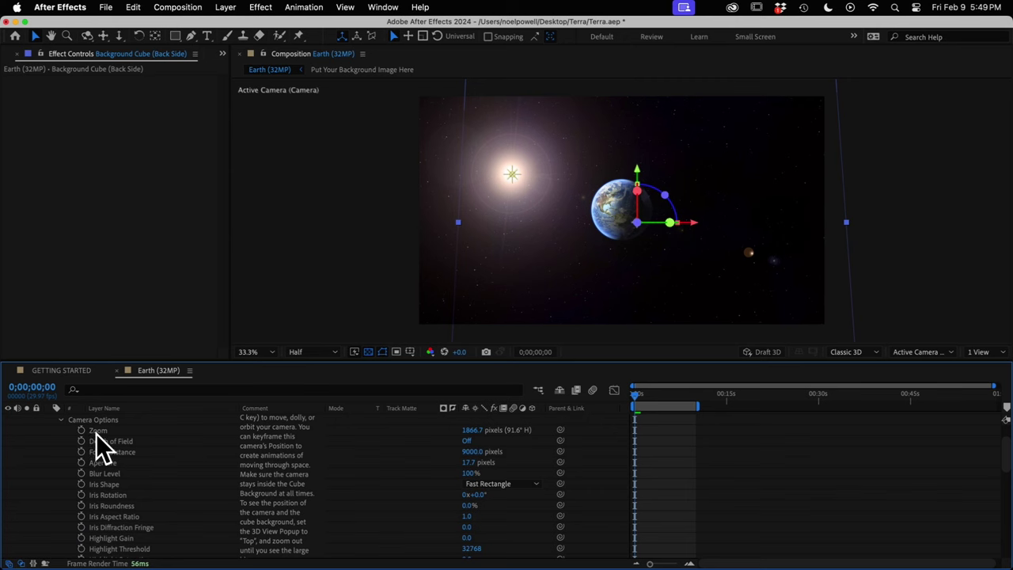
{"action": "left_click", "coordinate": [95, 430]}
{"action": "left_click_drag", "start_coordinate": [480, 431], "coordinate": [491, 451]}
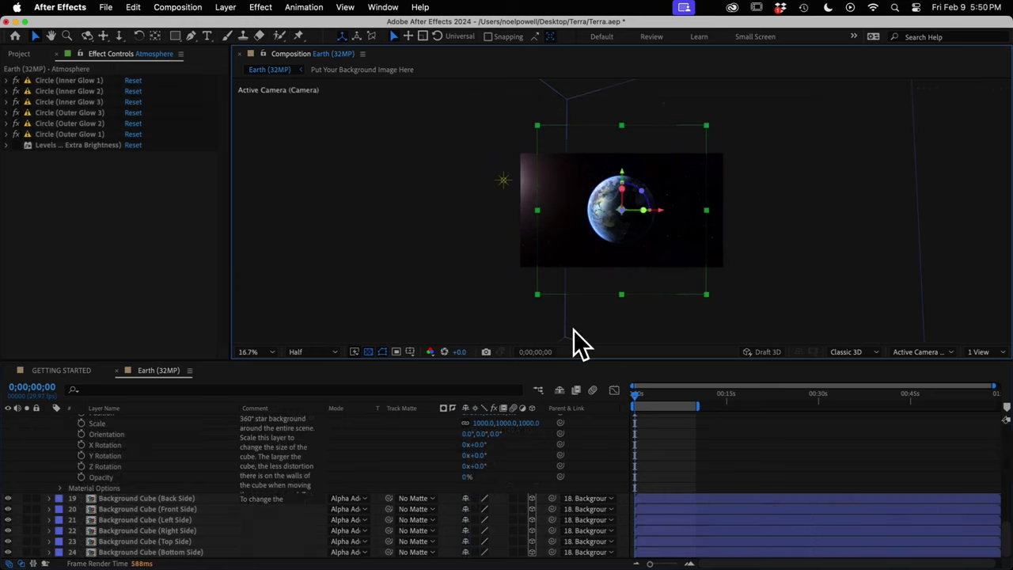
{"action": "left_click", "coordinate": [569, 326]}
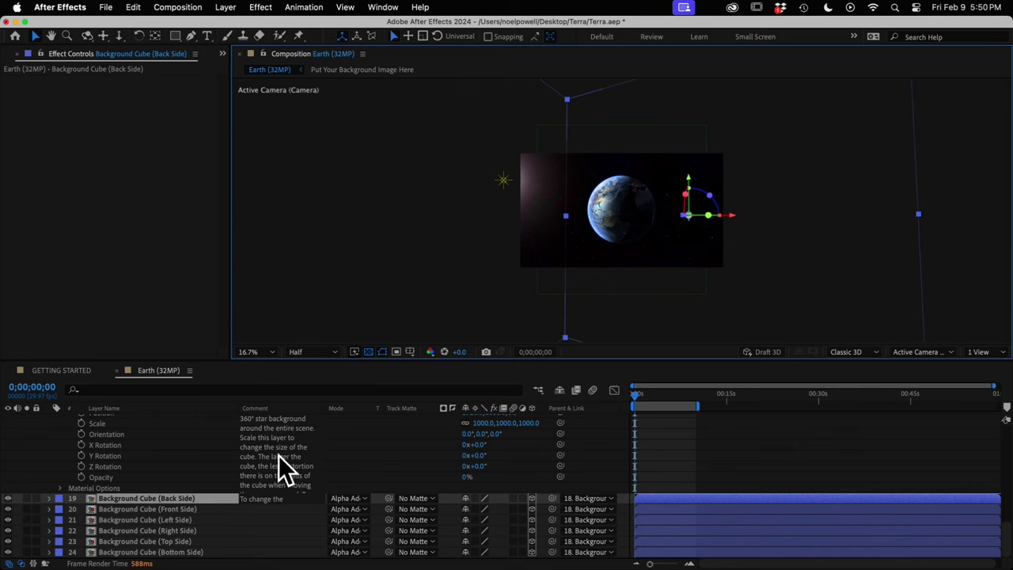
- Open the Background Cube (Front Side) precomp and leave only Nebula.jpg visible among the background images
{"action": "left_click", "coordinate": [127, 511]}
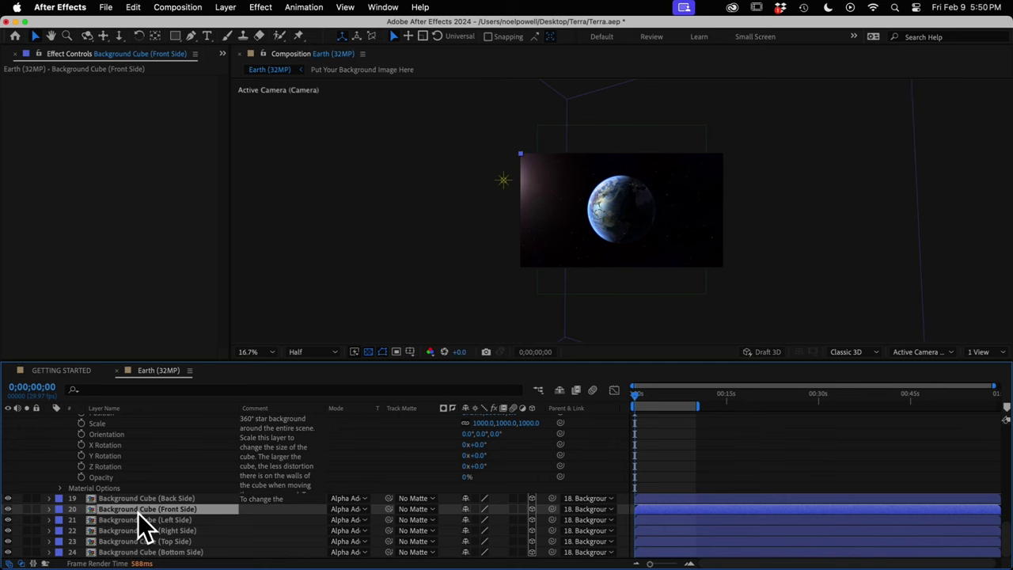
{"action": "double_click", "coordinate": [138, 516]}
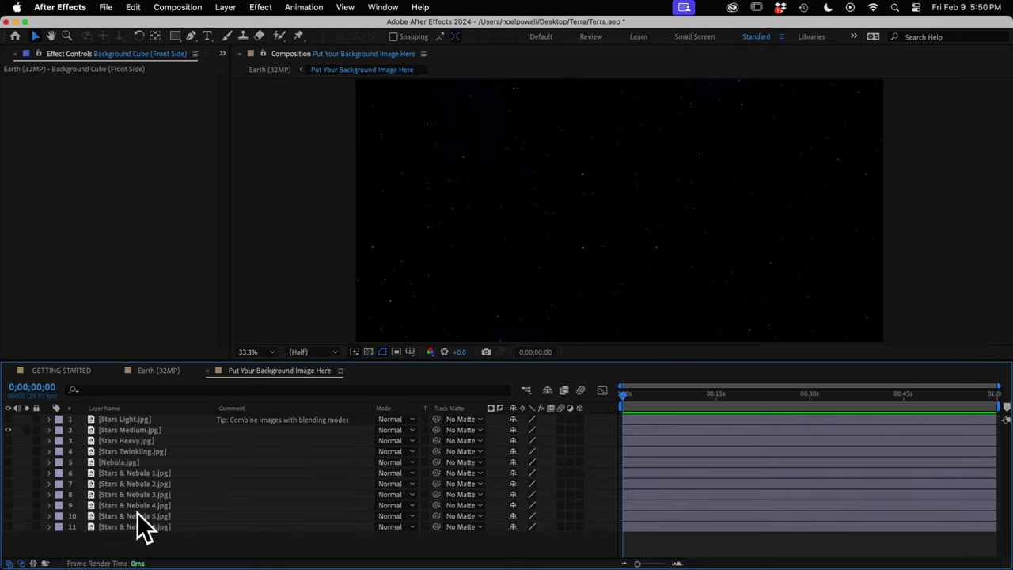
{"action": "left_click", "coordinate": [7, 430]}
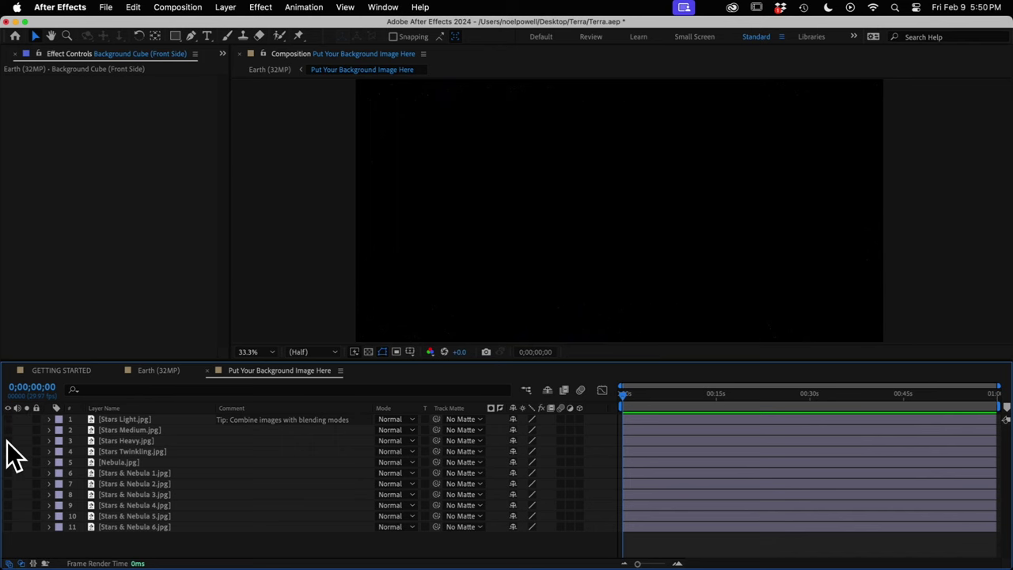
{"action": "left_click", "coordinate": [8, 441]}
{"action": "left_click", "coordinate": [9, 472]}
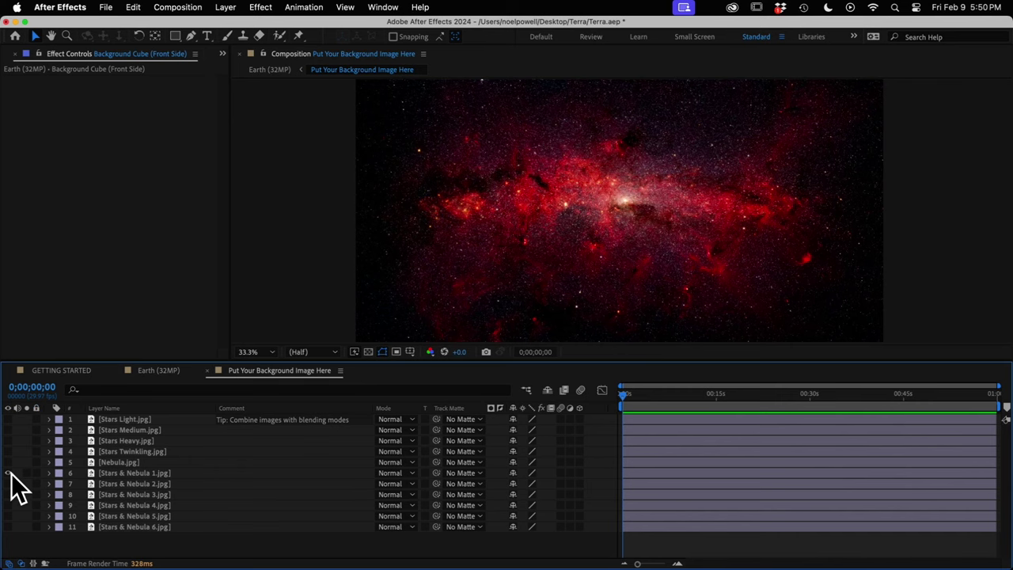
{"action": "left_click", "coordinate": [8, 472]}
{"action": "left_click", "coordinate": [8, 462]}
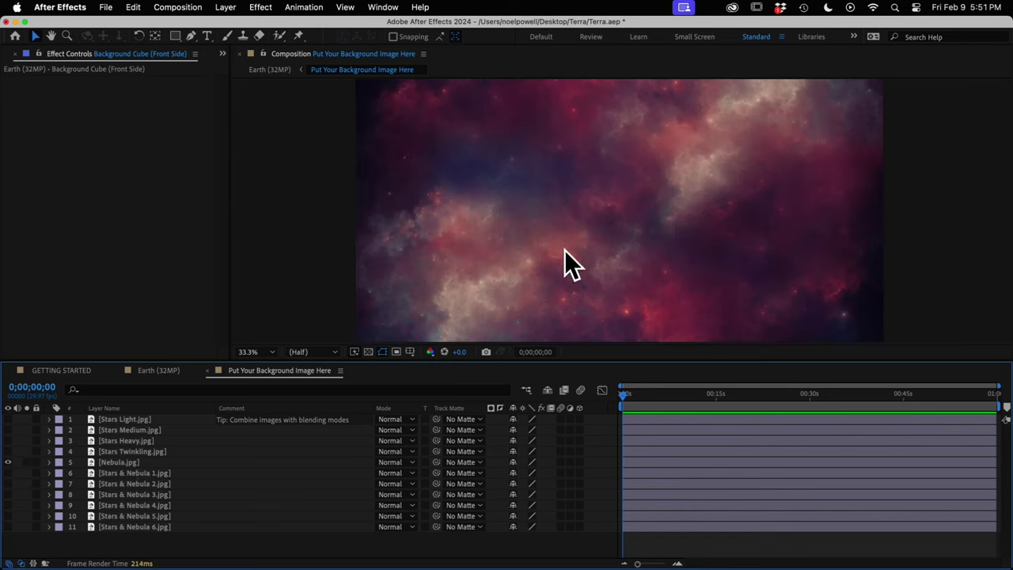
- Add a full-frame mask to Nebula.jpg, feather its edges and dim its opacity to 38%
{"action": "left_click", "coordinate": [133, 461]}
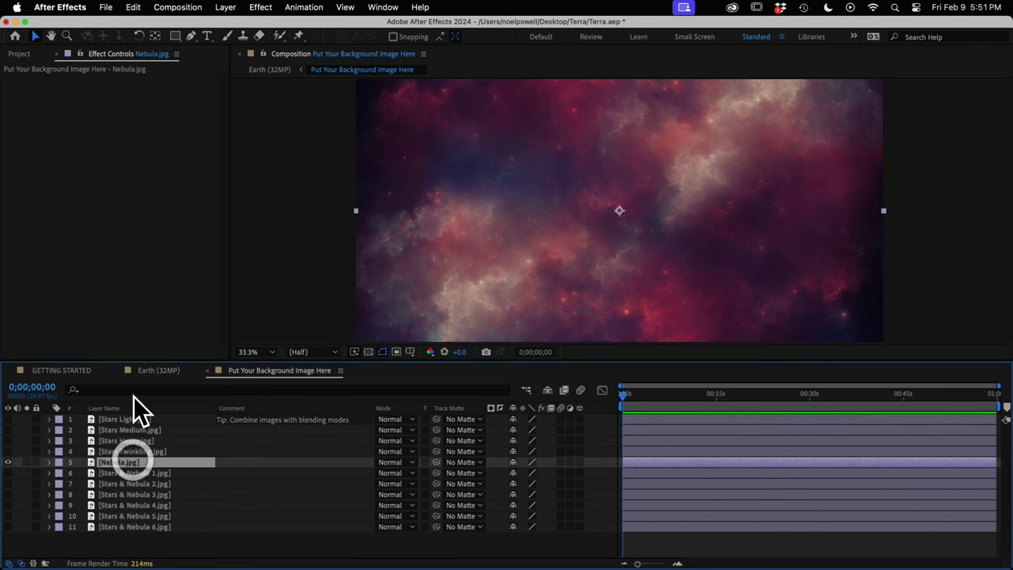
{"action": "double_click", "coordinate": [178, 36]}
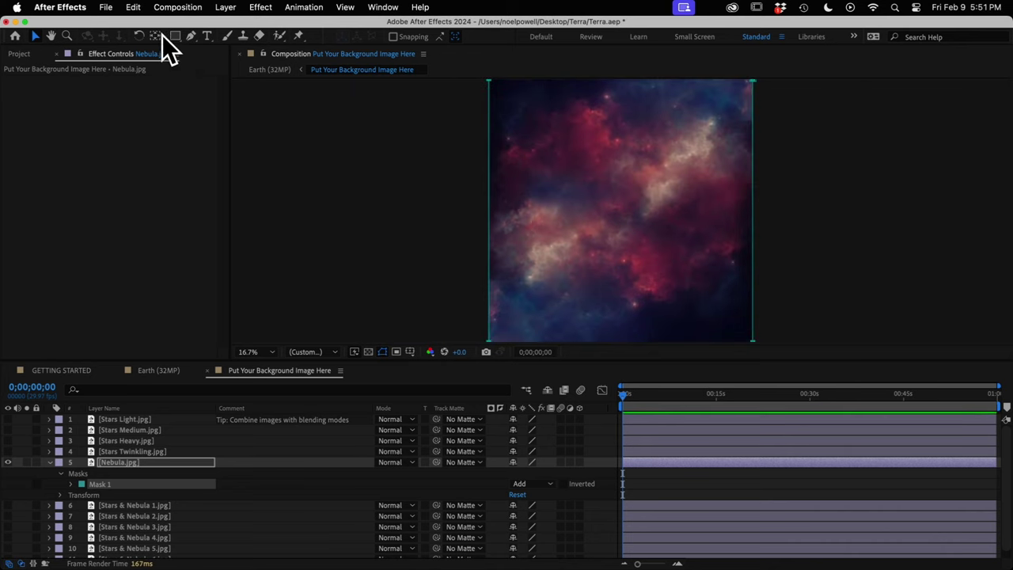
{"action": "left_click", "coordinate": [191, 36]}
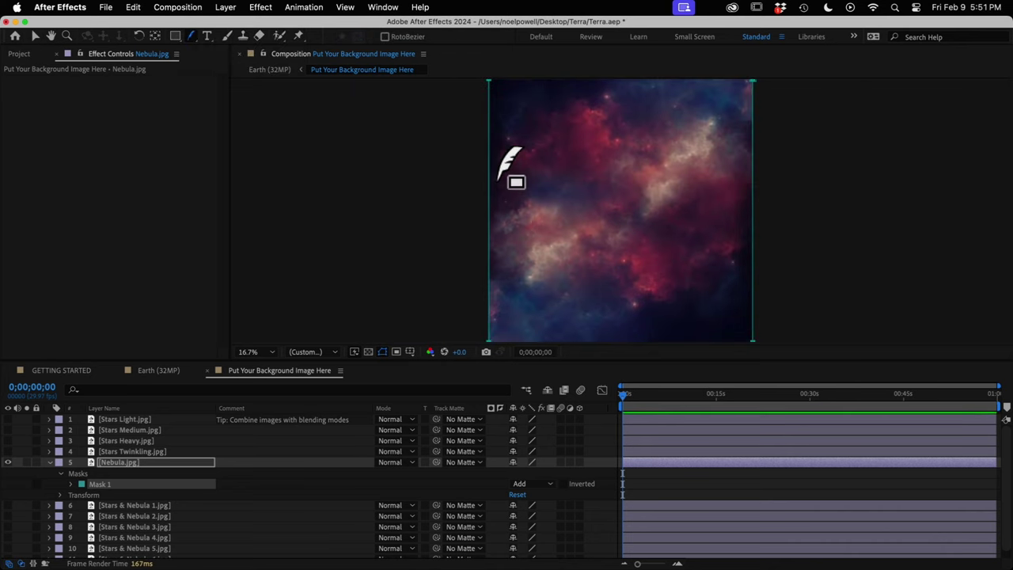
{"action": "left_click_drag", "start_coordinate": [509, 179], "coordinate": [562, 195]}
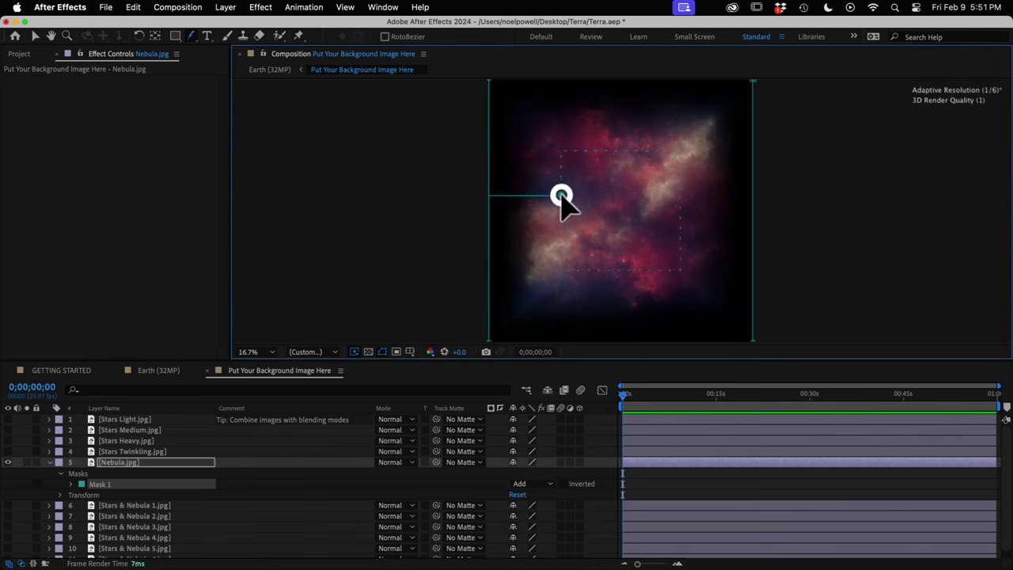
{"action": "left_click", "coordinate": [118, 461]}
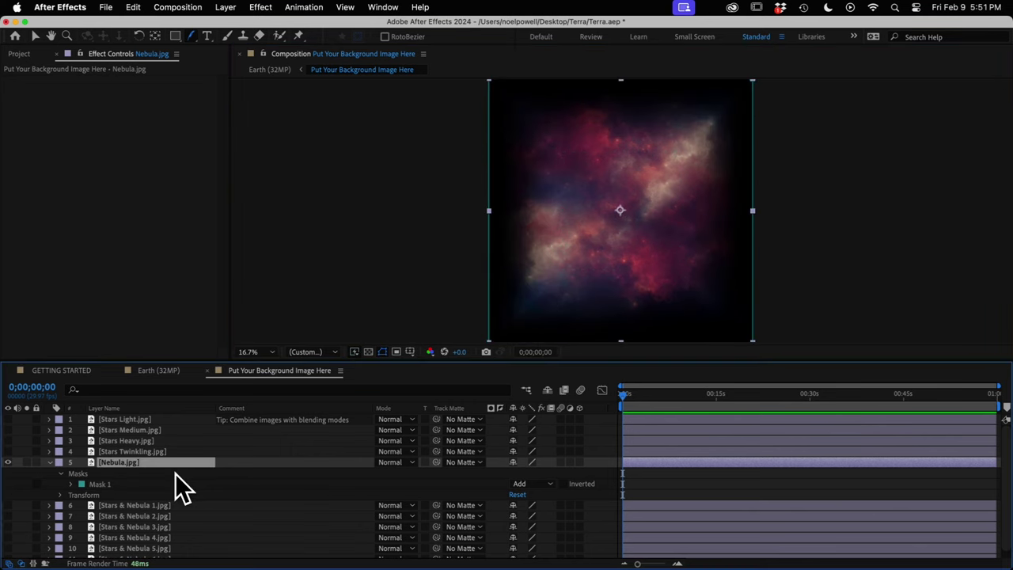
{"action": "key", "text": "t"}
{"action": "left_click_drag", "start_coordinate": [510, 472], "coordinate": [472, 463]}
- Show the Stars Heavy layer and set its blending mode to Screen
{"action": "left_click", "coordinate": [8, 441]}
{"action": "left_click", "coordinate": [125, 440]}
{"action": "left_click", "coordinate": [396, 440]}
{"action": "left_click", "coordinate": [407, 538]}
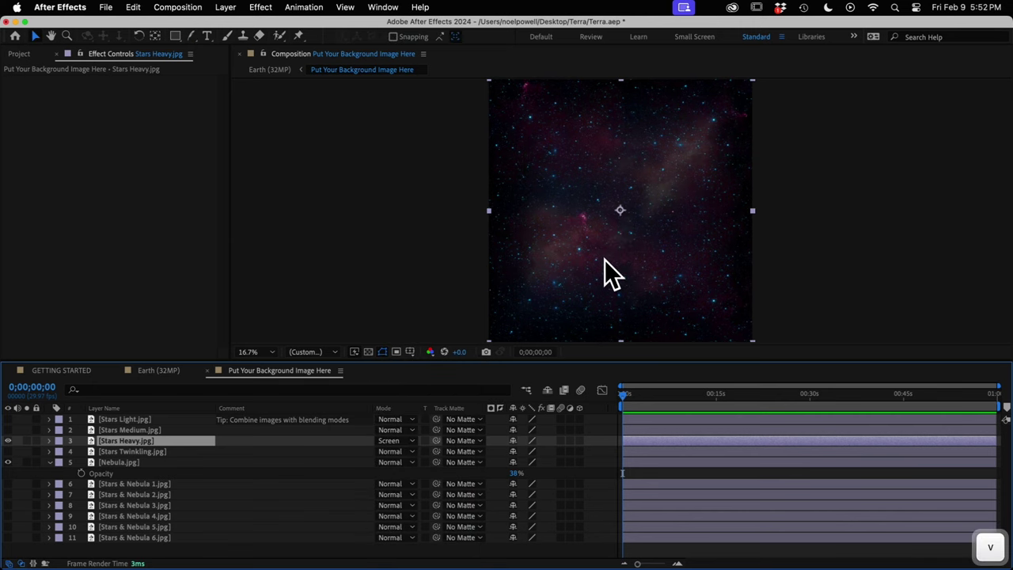
- Return to the Earth (32MP) composition and orbit the camera around the scene
{"action": "left_click", "coordinate": [158, 371]}
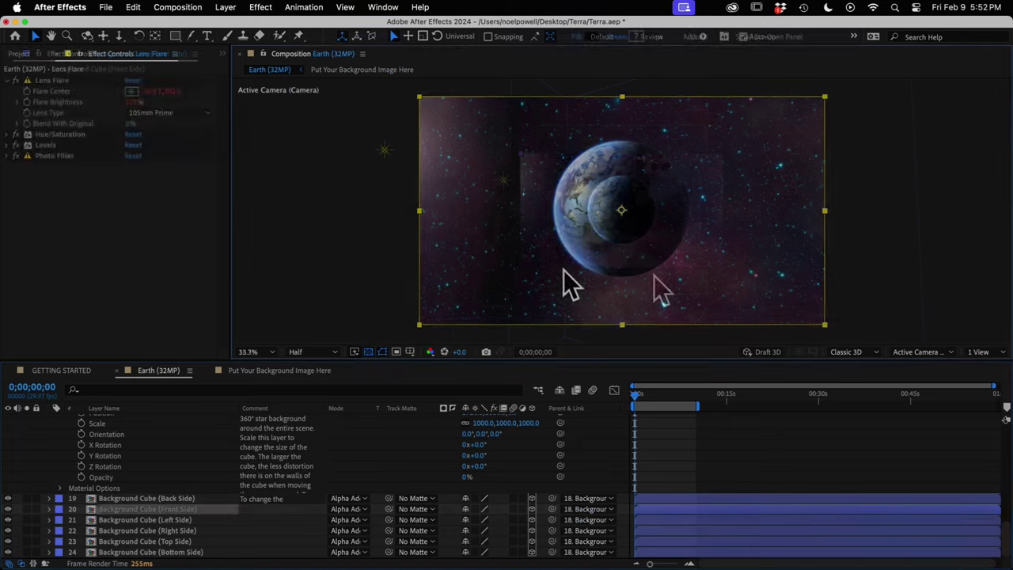
{"action": "key", "text": "c"}
{"action": "left_click_drag", "start_coordinate": [565, 283], "coordinate": [527, 258]}
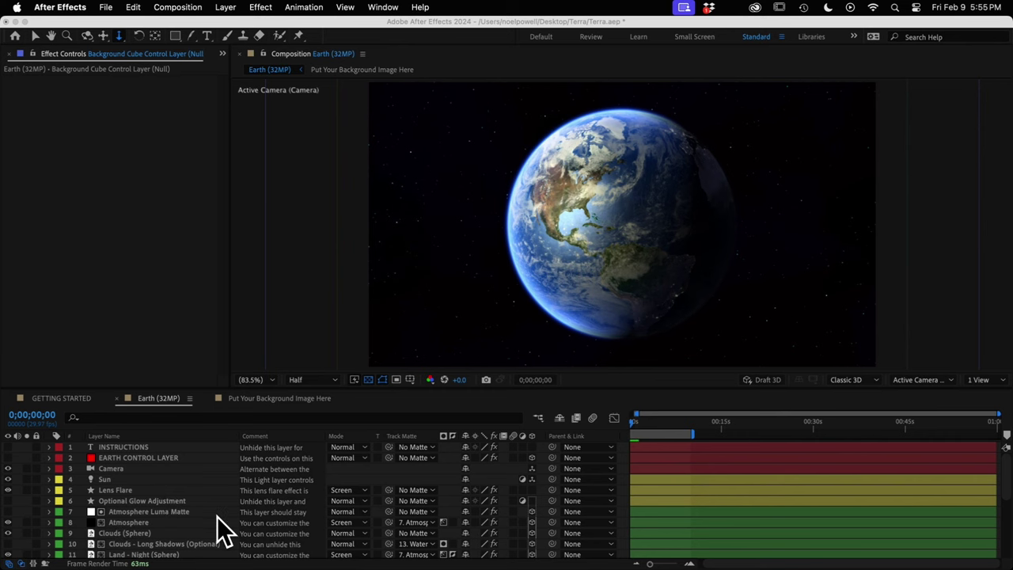
{"action": "left_click", "coordinate": [164, 459]}
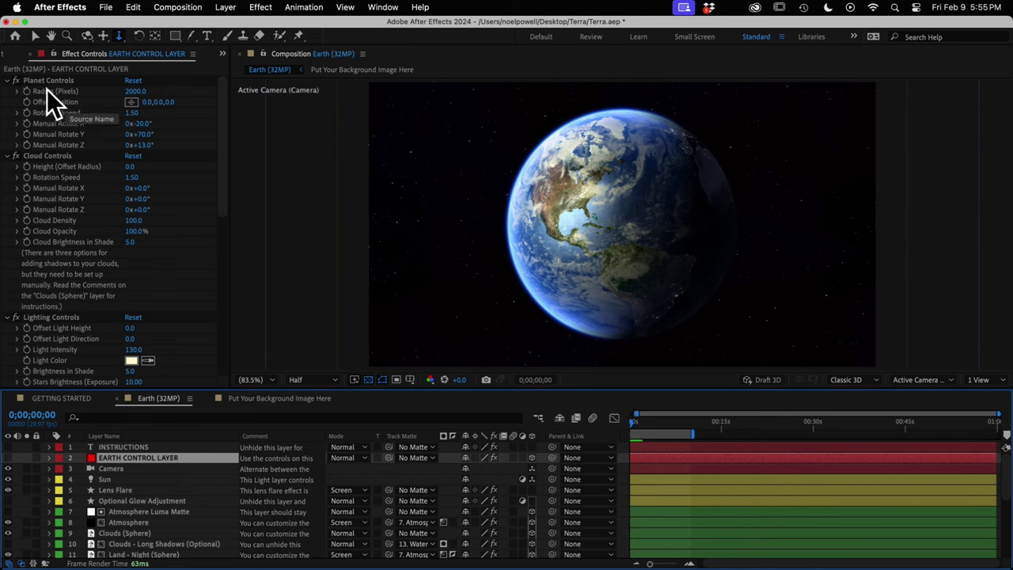
{"action": "left_click", "coordinate": [136, 93]}
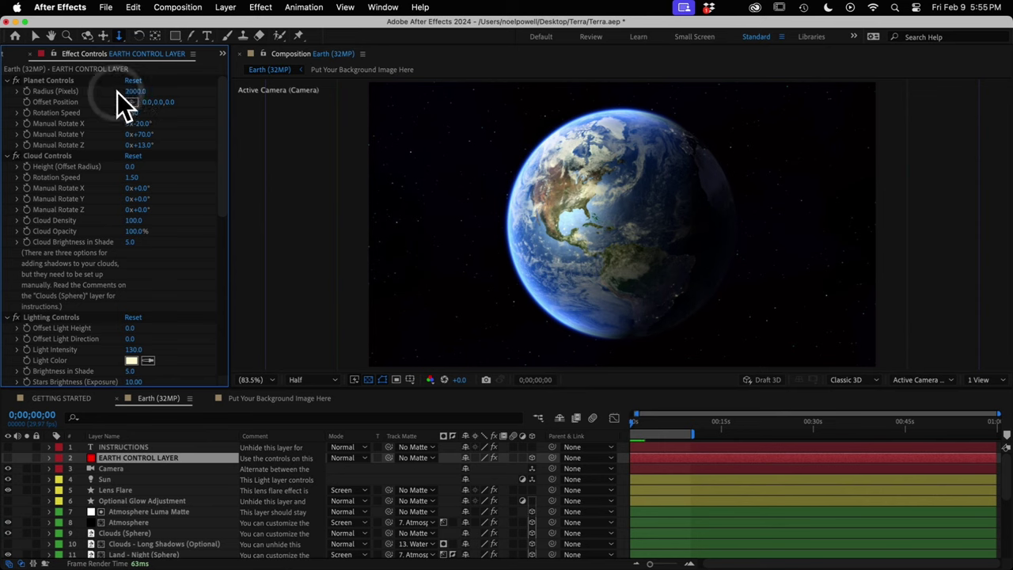
{"action": "left_click_drag", "start_coordinate": [136, 95], "coordinate": [118, 95]}
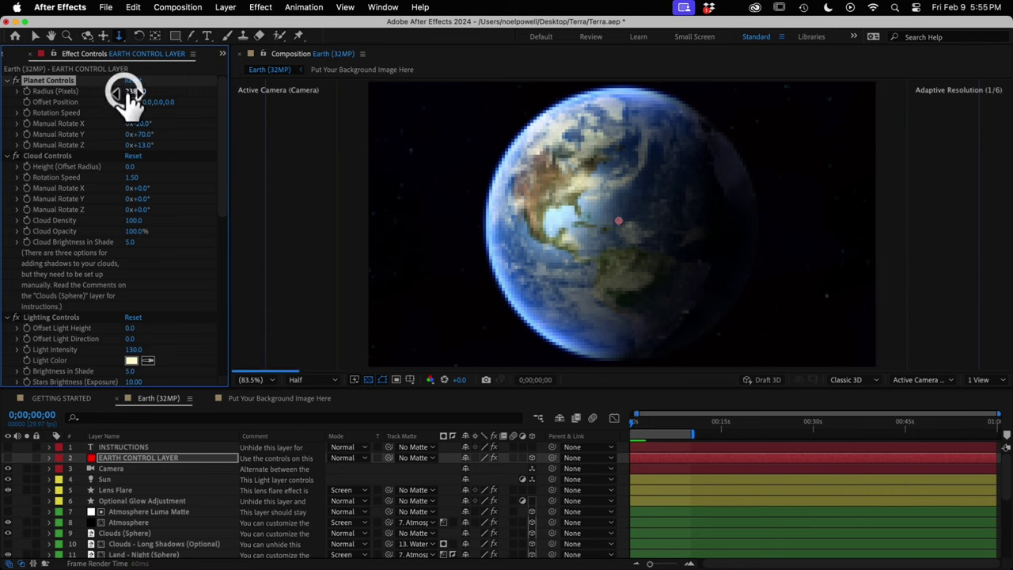
{"action": "key", "text": "super+z"}
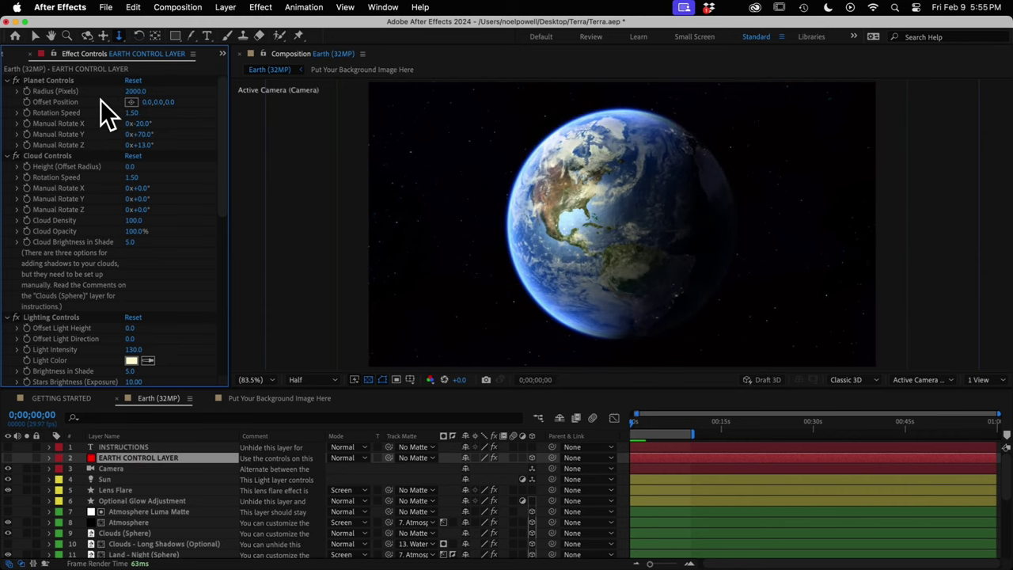
{"action": "key", "text": "v"}
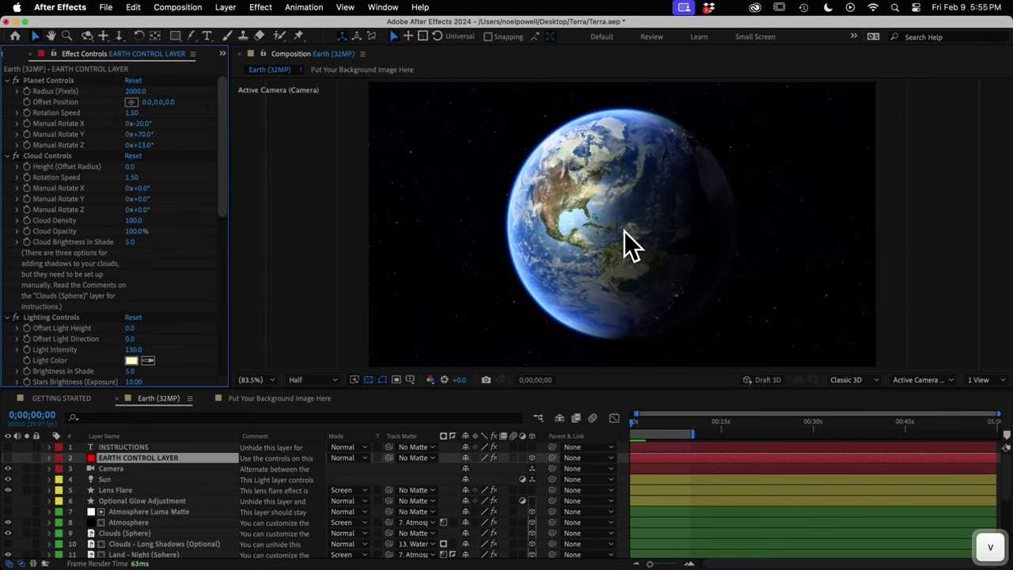
{"action": "key", "text": "c"}
{"action": "left_click_drag", "start_coordinate": [624, 230], "coordinate": [627, 126]}
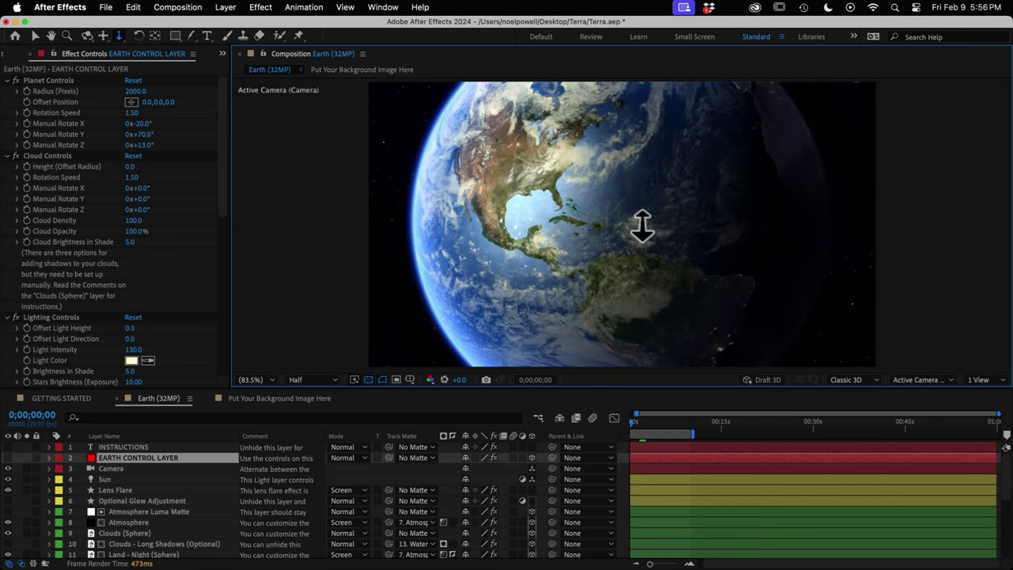
{"action": "scroll", "coordinate": [641, 226], "scroll_direction": "down", "scroll_amount": 5}
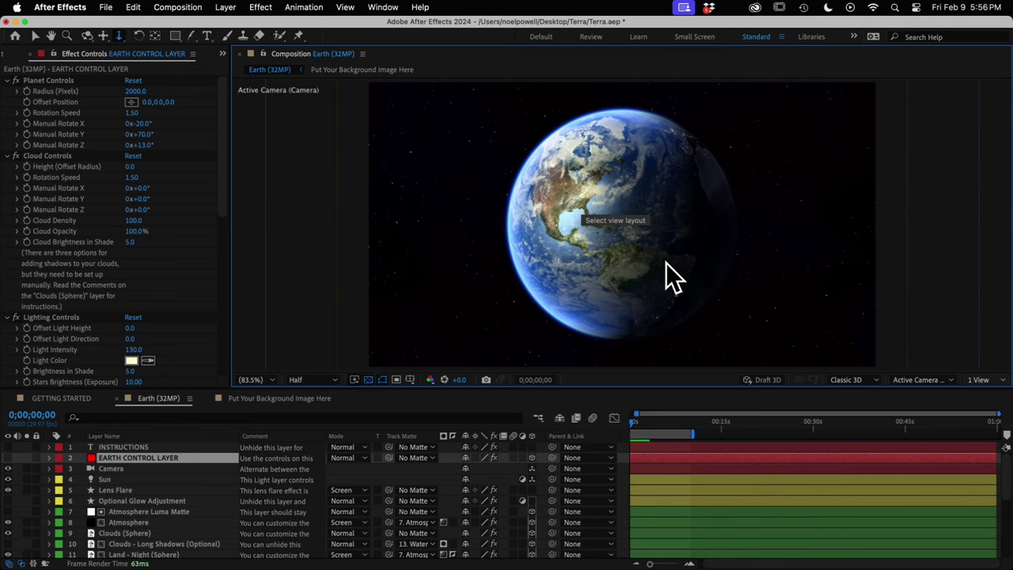
{"action": "left_click", "coordinate": [59, 101]}
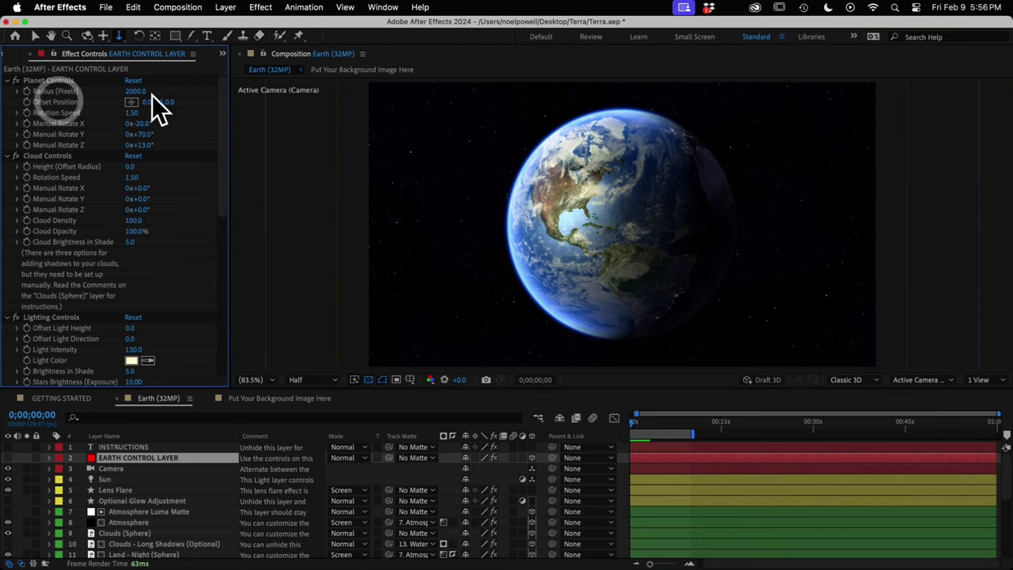
{"action": "left_click_drag", "start_coordinate": [147, 103], "coordinate": [261, 125]}
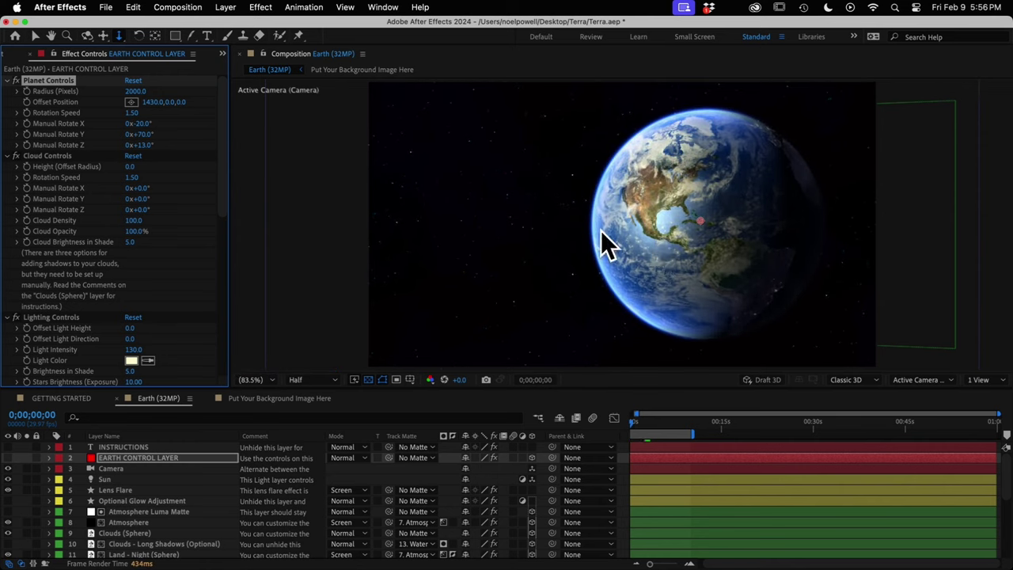
{"action": "key", "text": "super+z"}
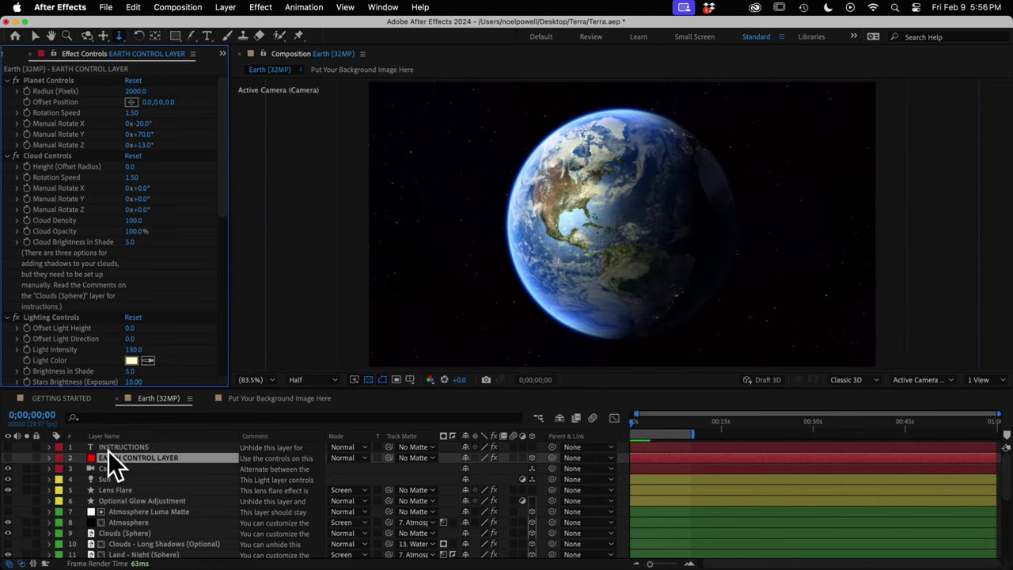
{"action": "scroll", "coordinate": [147, 499], "scroll_direction": "down", "scroll_amount": 3}
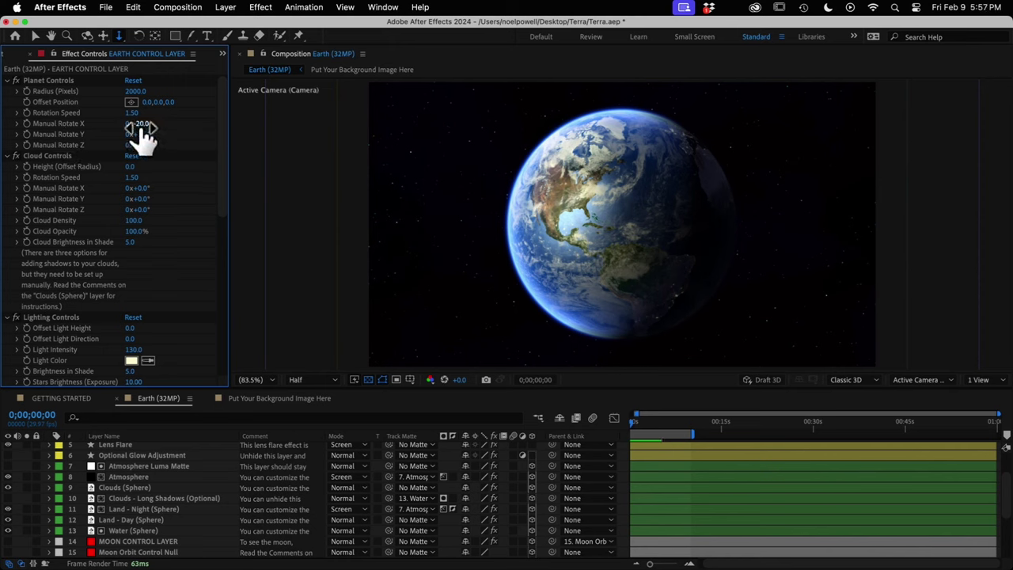
{"action": "left_click_drag", "start_coordinate": [635, 424], "coordinate": [594, 425]}
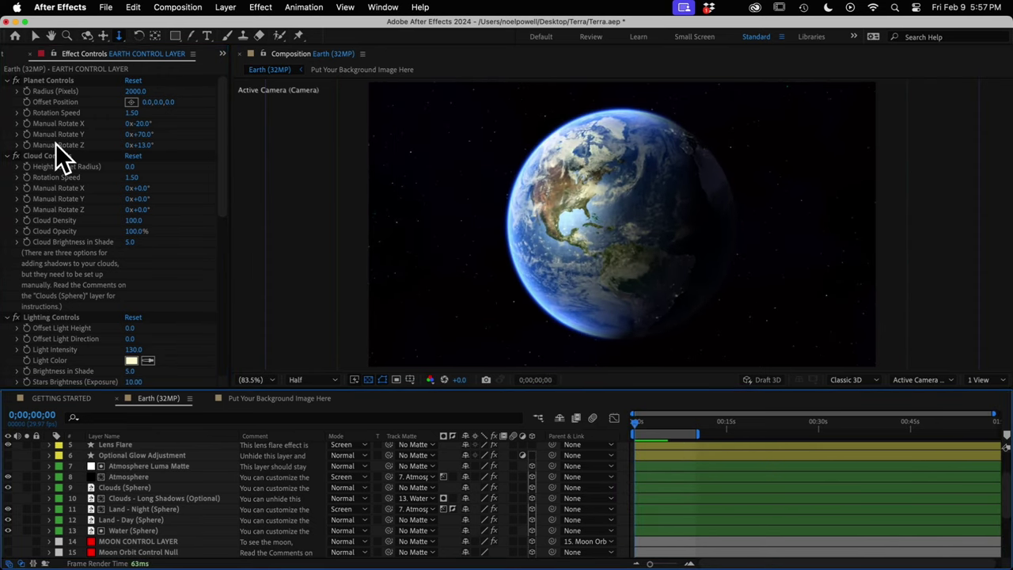
{"action": "left_click", "coordinate": [40, 156]}
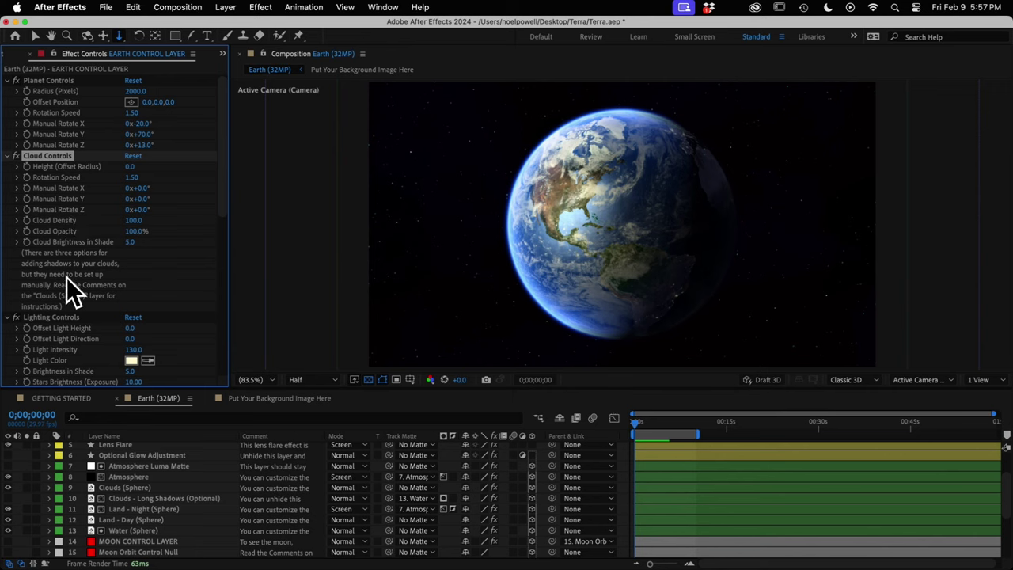
{"action": "left_click_drag", "start_coordinate": [132, 167], "coordinate": [314, 196]}
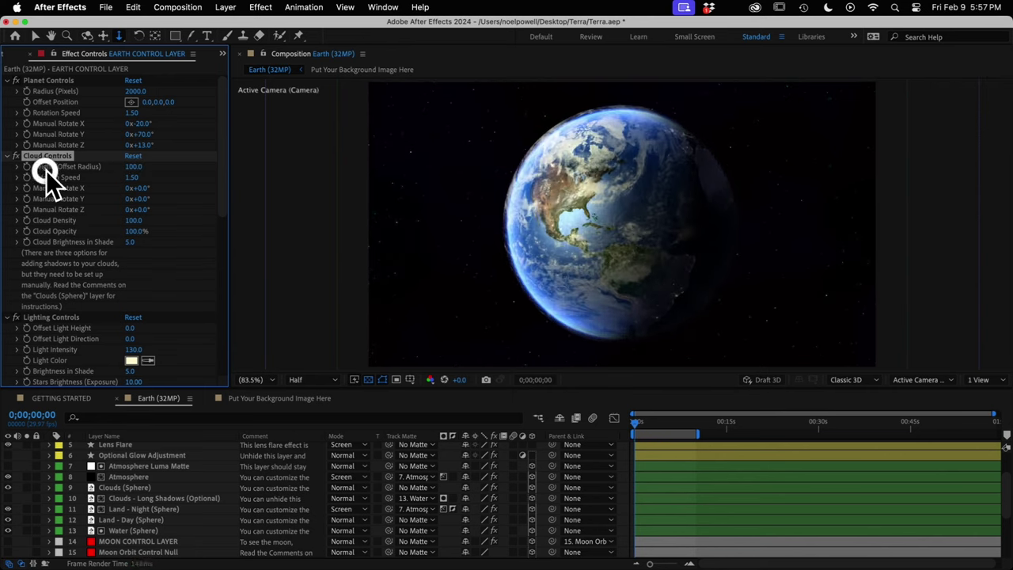
{"action": "key", "text": "super+z"}
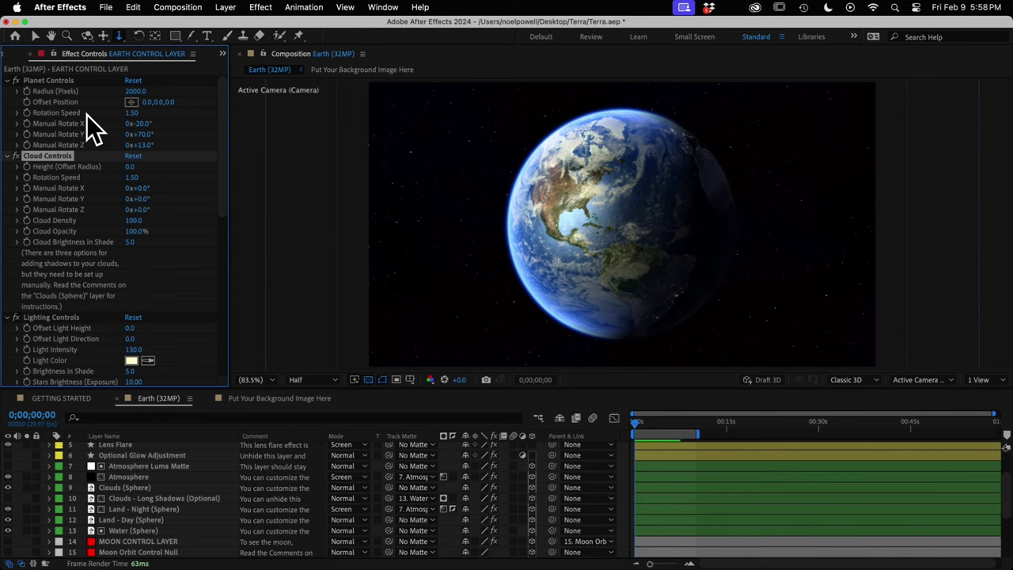
- Set Cloud Rotation Speed to 1.55
{"action": "left_click", "coordinate": [132, 177]}
{"action": "type", "text": "1.55"}
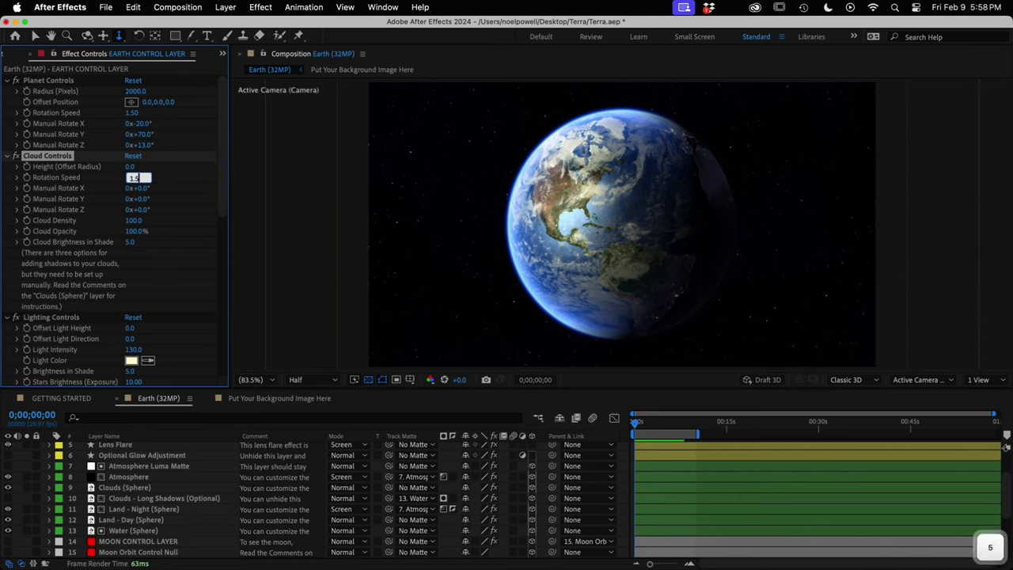
{"action": "key", "text": "Return"}
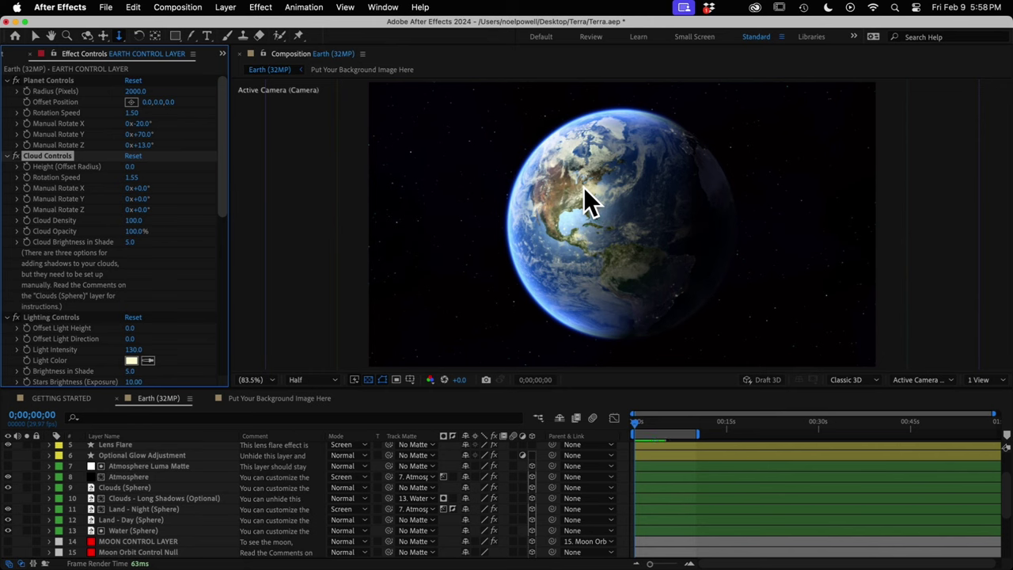
- Test Cloud Density at 169, then restore it to 100 and select Lighting Controls
{"action": "left_click_drag", "start_coordinate": [136, 229], "coordinate": [82, 219]}
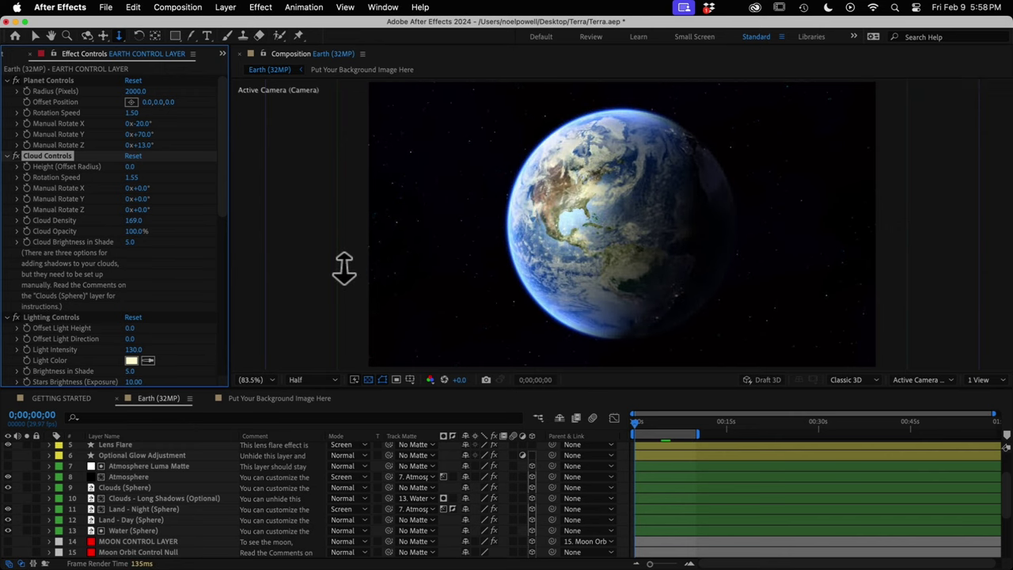
{"action": "left_click_drag", "start_coordinate": [136, 227], "coordinate": [54, 312]}
{"action": "left_click", "coordinate": [51, 318]}
{"action": "scroll", "coordinate": [51, 318], "scroll_direction": "down", "scroll_amount": 6}
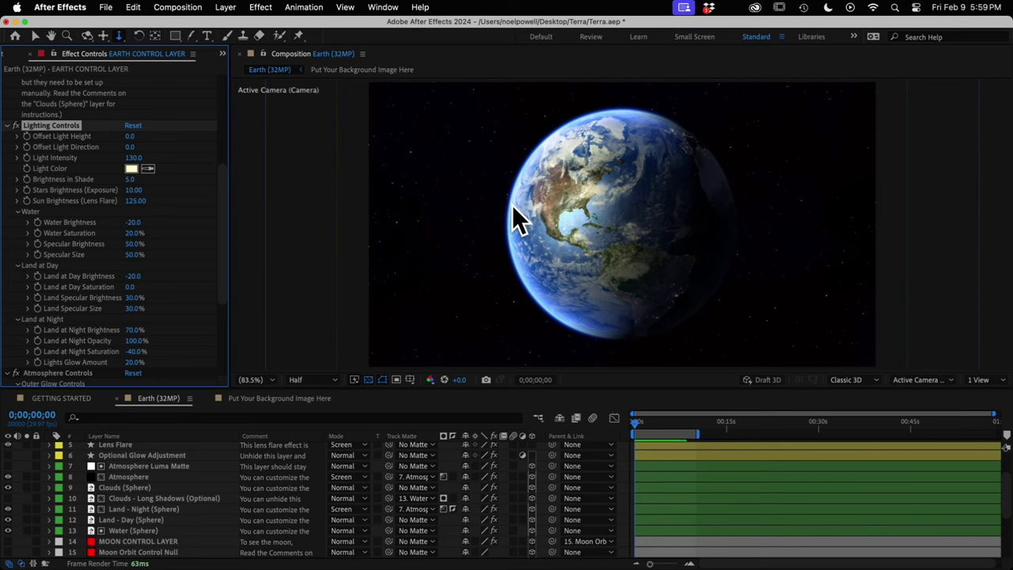
- Set Offset Light Height to -37, Offset Light Direction to 75 and Stars Brightness to 60
{"action": "left_click_drag", "start_coordinate": [130, 147], "coordinate": [103, 140]}
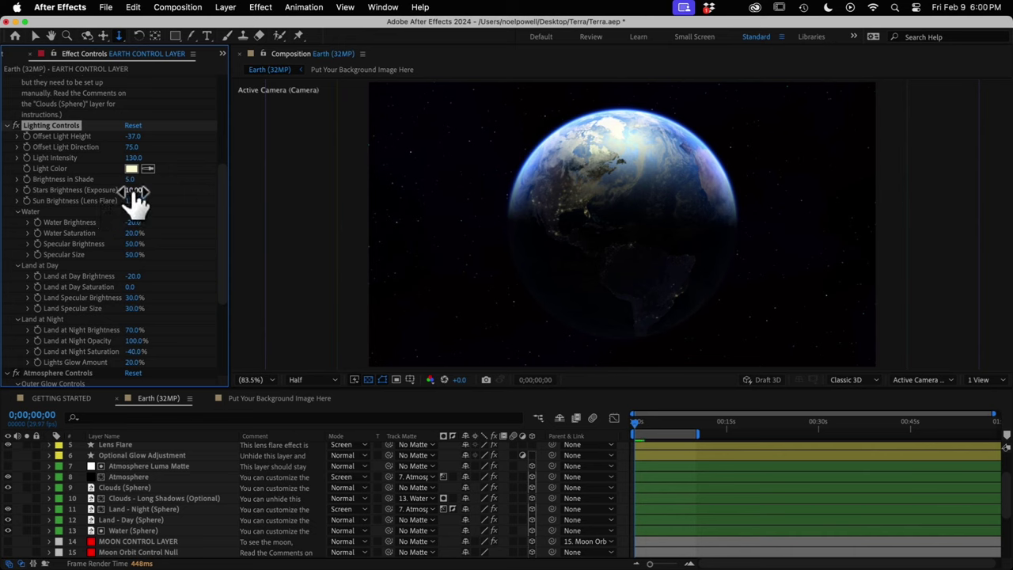
{"action": "left_click_drag", "start_coordinate": [140, 193], "coordinate": [241, 202]}
{"action": "left_click", "coordinate": [75, 179]}
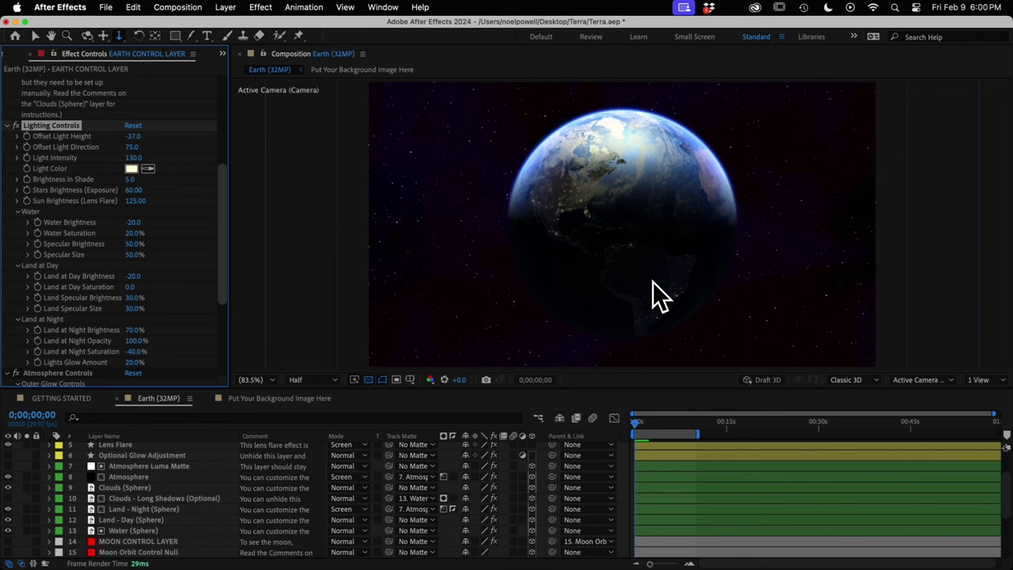
{"action": "left_click", "coordinate": [131, 521]}
- Inspect the Water (Sphere) layer's effects, then return to the EARTH CONTROL LAYER
{"action": "left_click", "coordinate": [130, 531]}
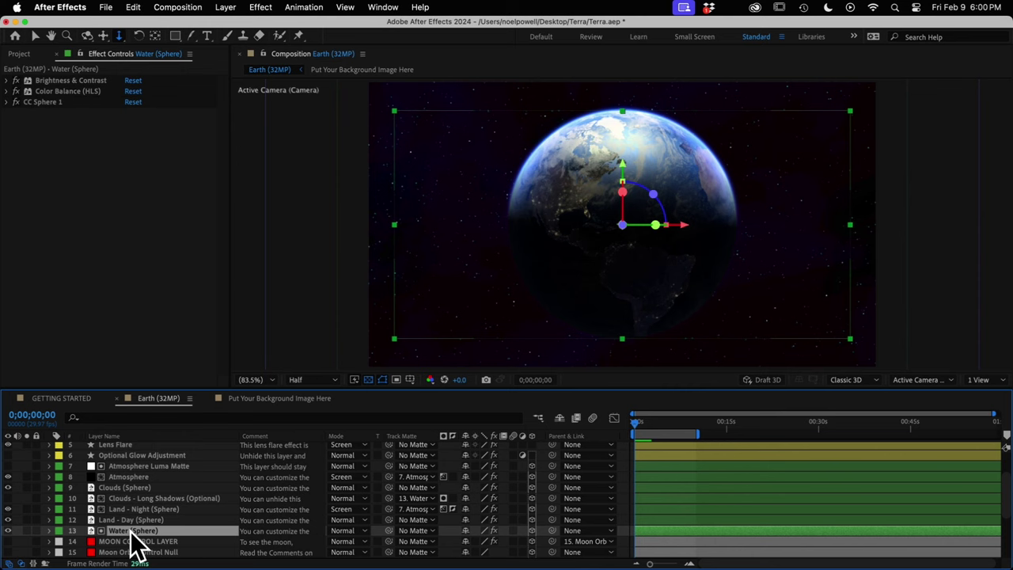
{"action": "scroll", "coordinate": [132, 458], "scroll_direction": "up", "scroll_amount": 3}
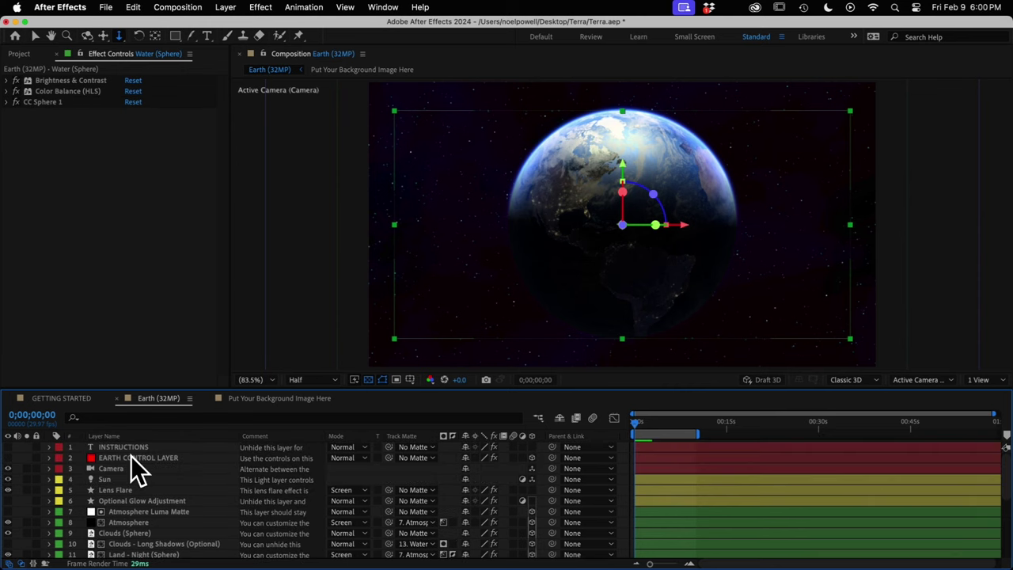
{"action": "left_click", "coordinate": [133, 457]}
{"action": "scroll", "coordinate": [140, 465], "scroll_direction": "down", "scroll_amount": 3}
{"action": "scroll", "coordinate": [54, 146], "scroll_direction": "down", "scroll_amount": 3}
- Set Brightness in Shade to 11 and raise Land at Night Brightness from 70% to 76%
{"action": "left_click", "coordinate": [68, 169]}
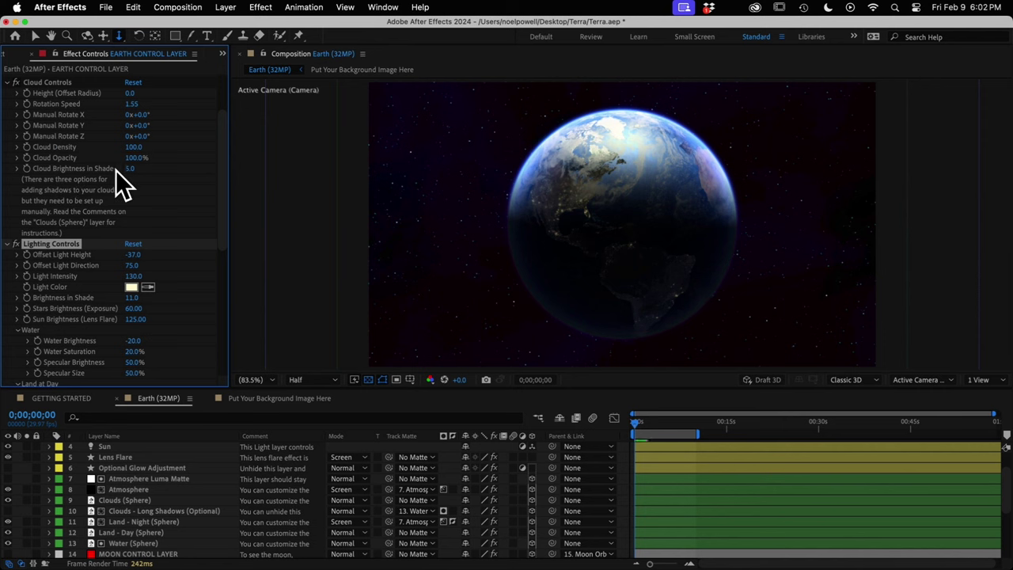
{"action": "scroll", "coordinate": [79, 340], "scroll_direction": "down", "scroll_amount": 5}
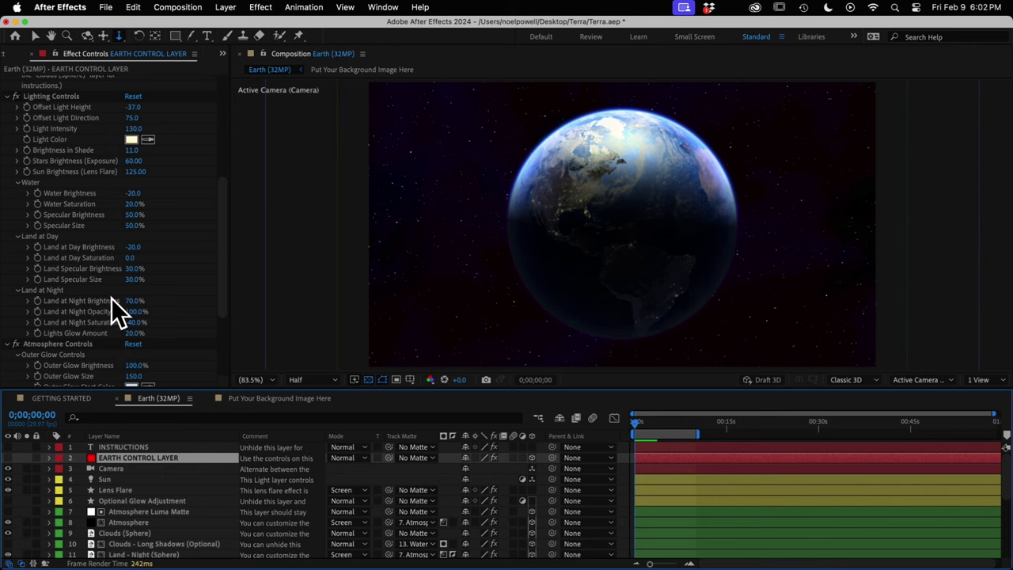
{"action": "left_click_drag", "start_coordinate": [118, 303], "coordinate": [185, 305]}
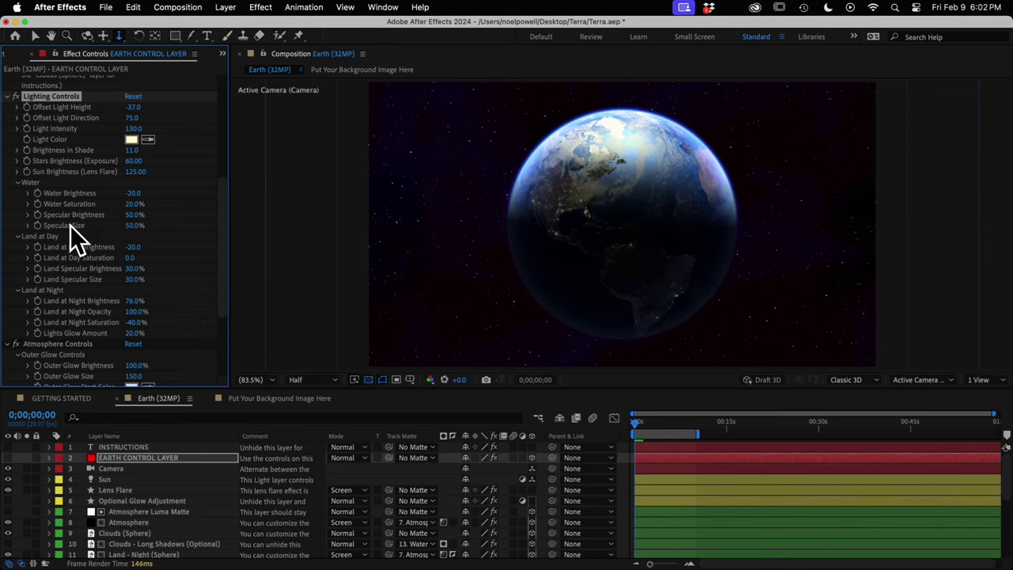
{"action": "left_click", "coordinate": [66, 344]}
- Reduce Outer Glow Size from 664 to 153 and make the Optional Glow Adjustment layer visible
{"action": "scroll", "coordinate": [66, 345], "scroll_direction": "down", "scroll_amount": 5}
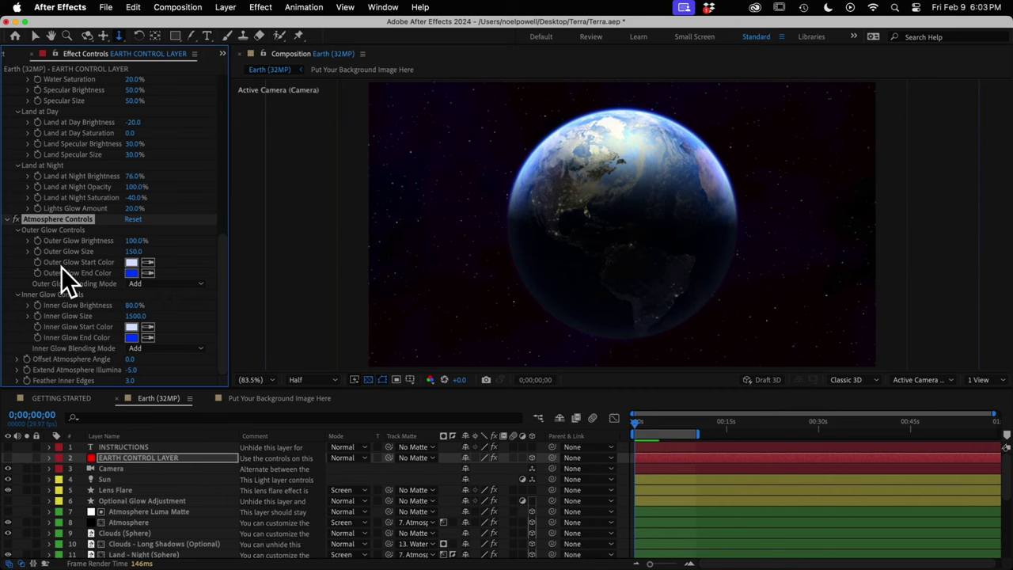
{"action": "left_click_drag", "start_coordinate": [133, 254], "coordinate": [568, 253]}
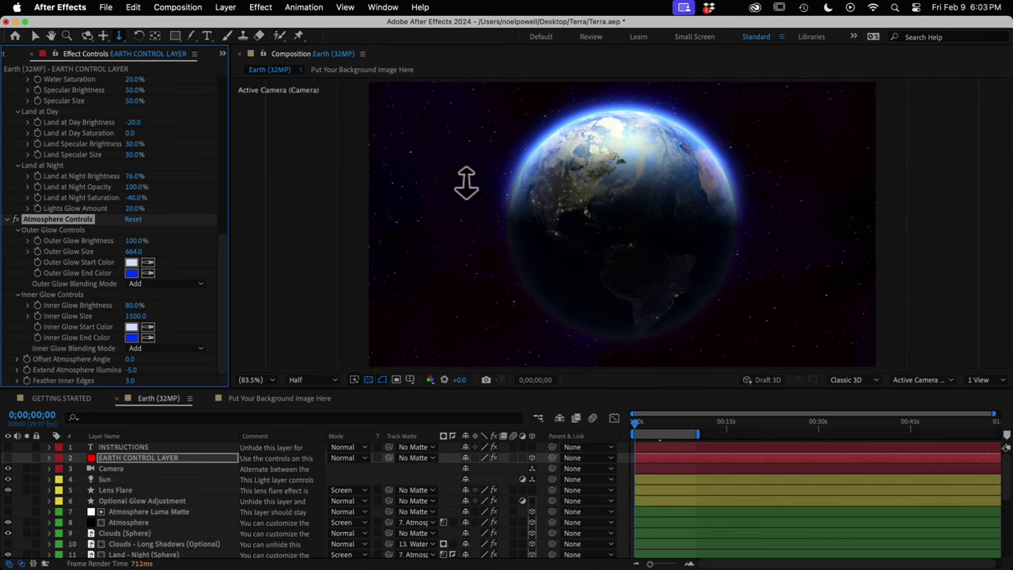
{"action": "left_click_drag", "start_coordinate": [128, 251], "coordinate": [71, 249]}
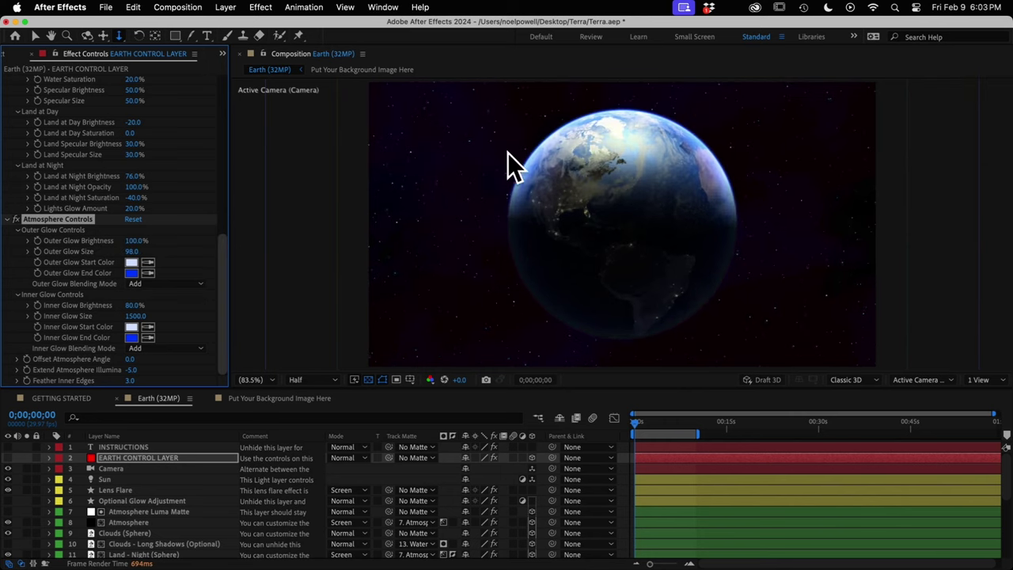
{"action": "left_click_drag", "start_coordinate": [131, 251], "coordinate": [161, 248]}
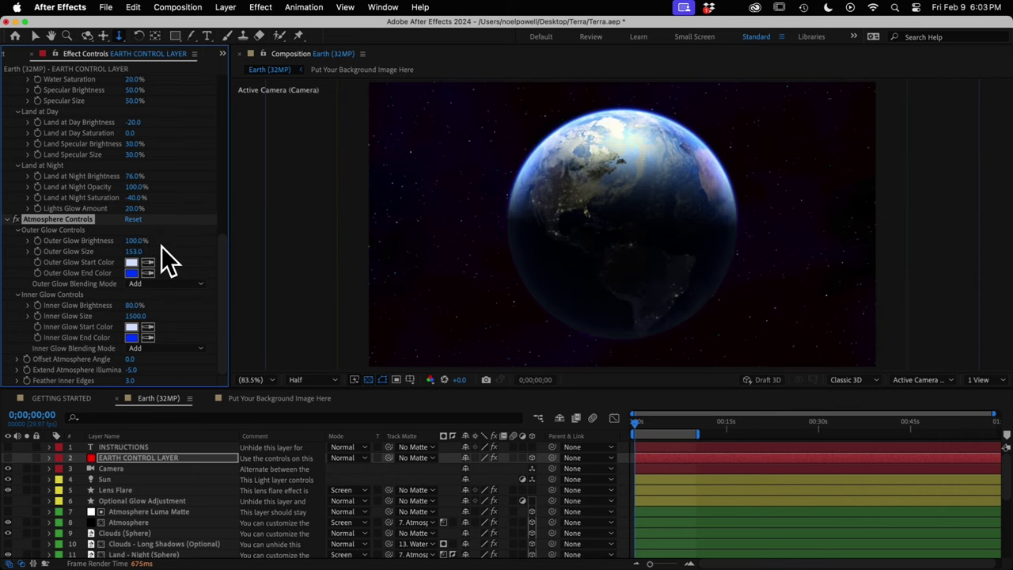
{"action": "left_click", "coordinate": [9, 501]}
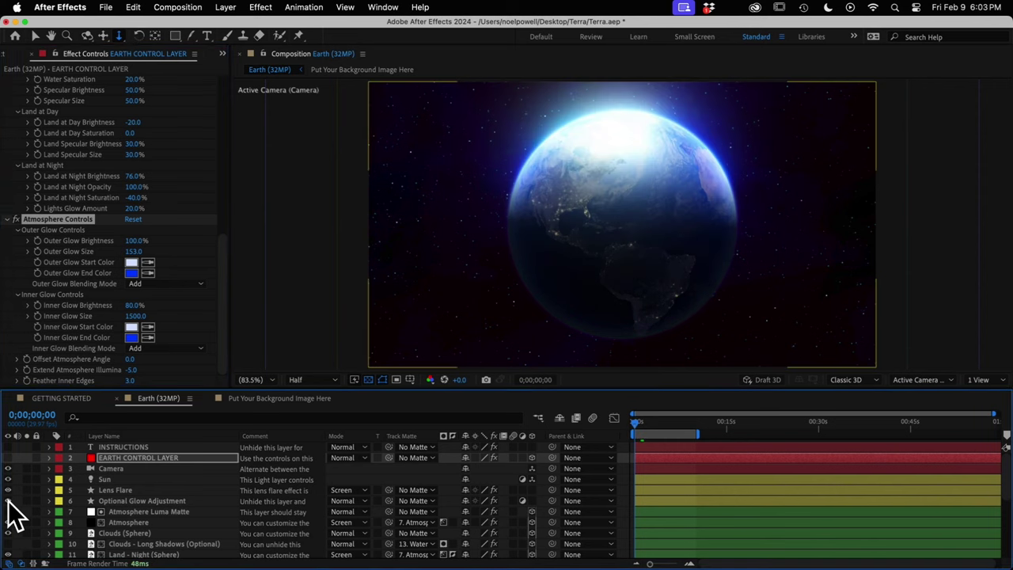